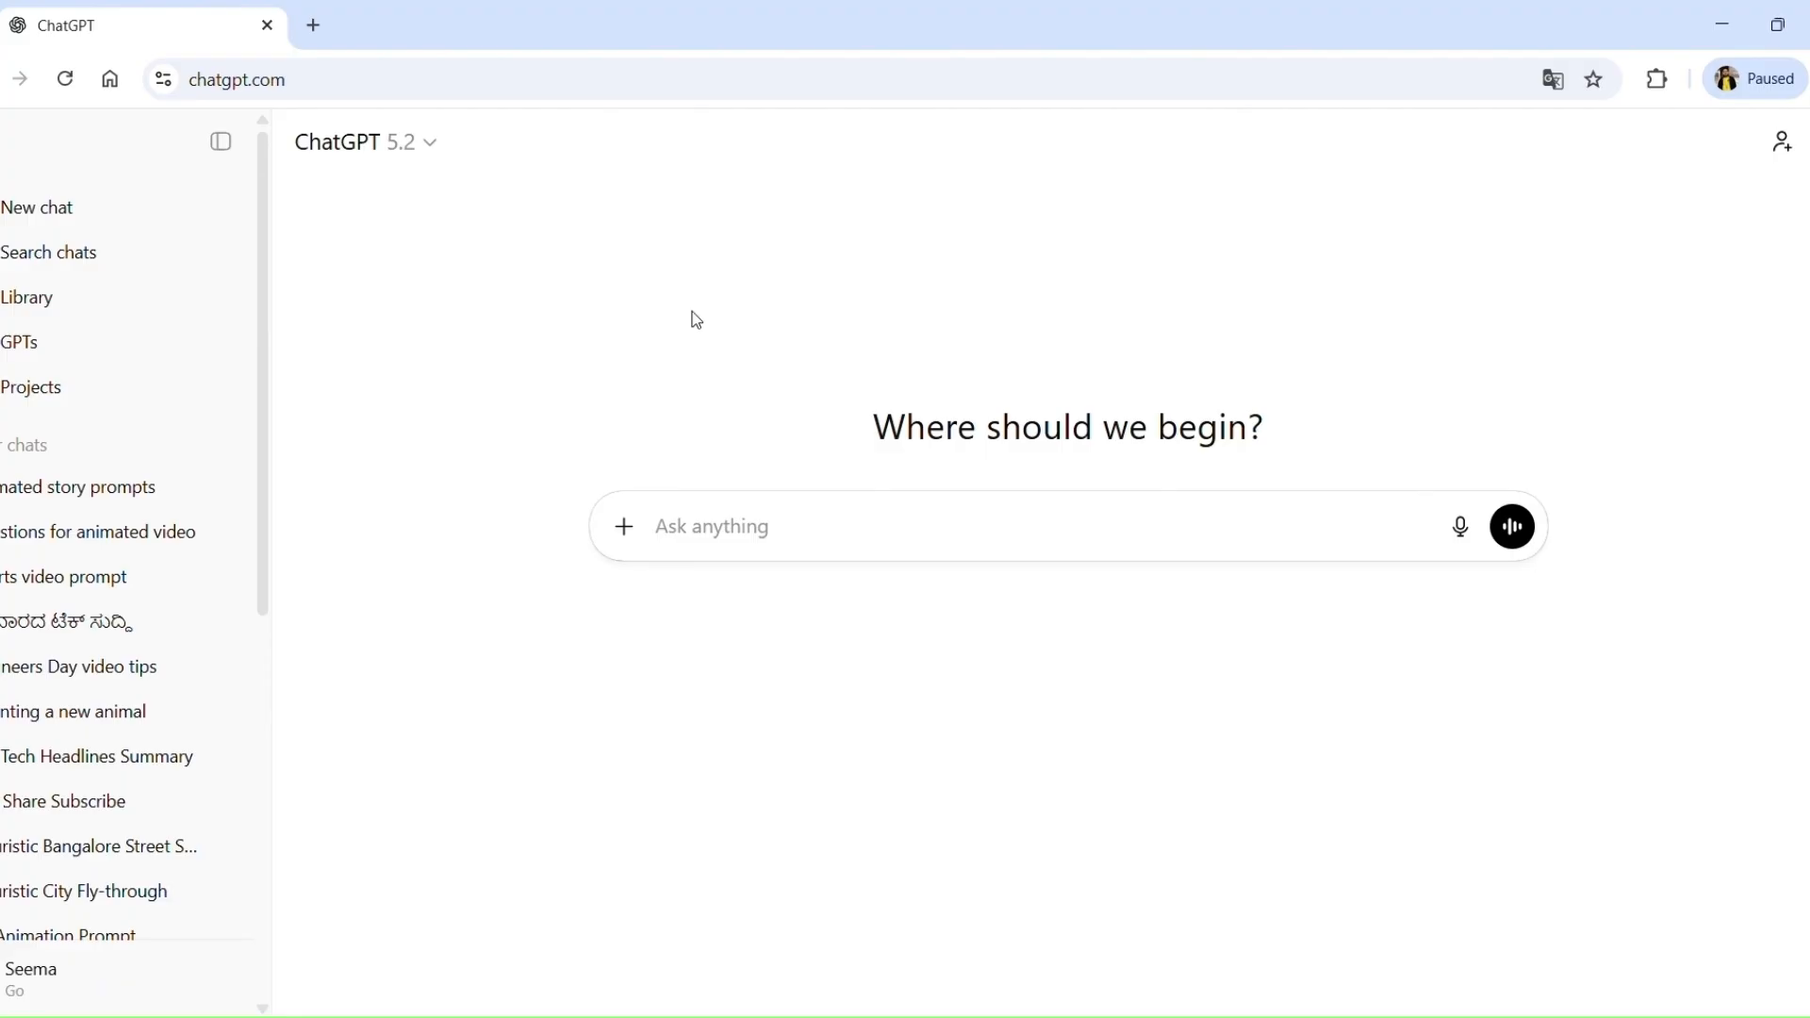
Step: Ask for a short Disney-Pixar style animated story in Kannada and English, with connected image prompts per scene and consistent characters, setting and style
type("Give me a short animated story (Disney-Pixar style) in both Kannada and En")
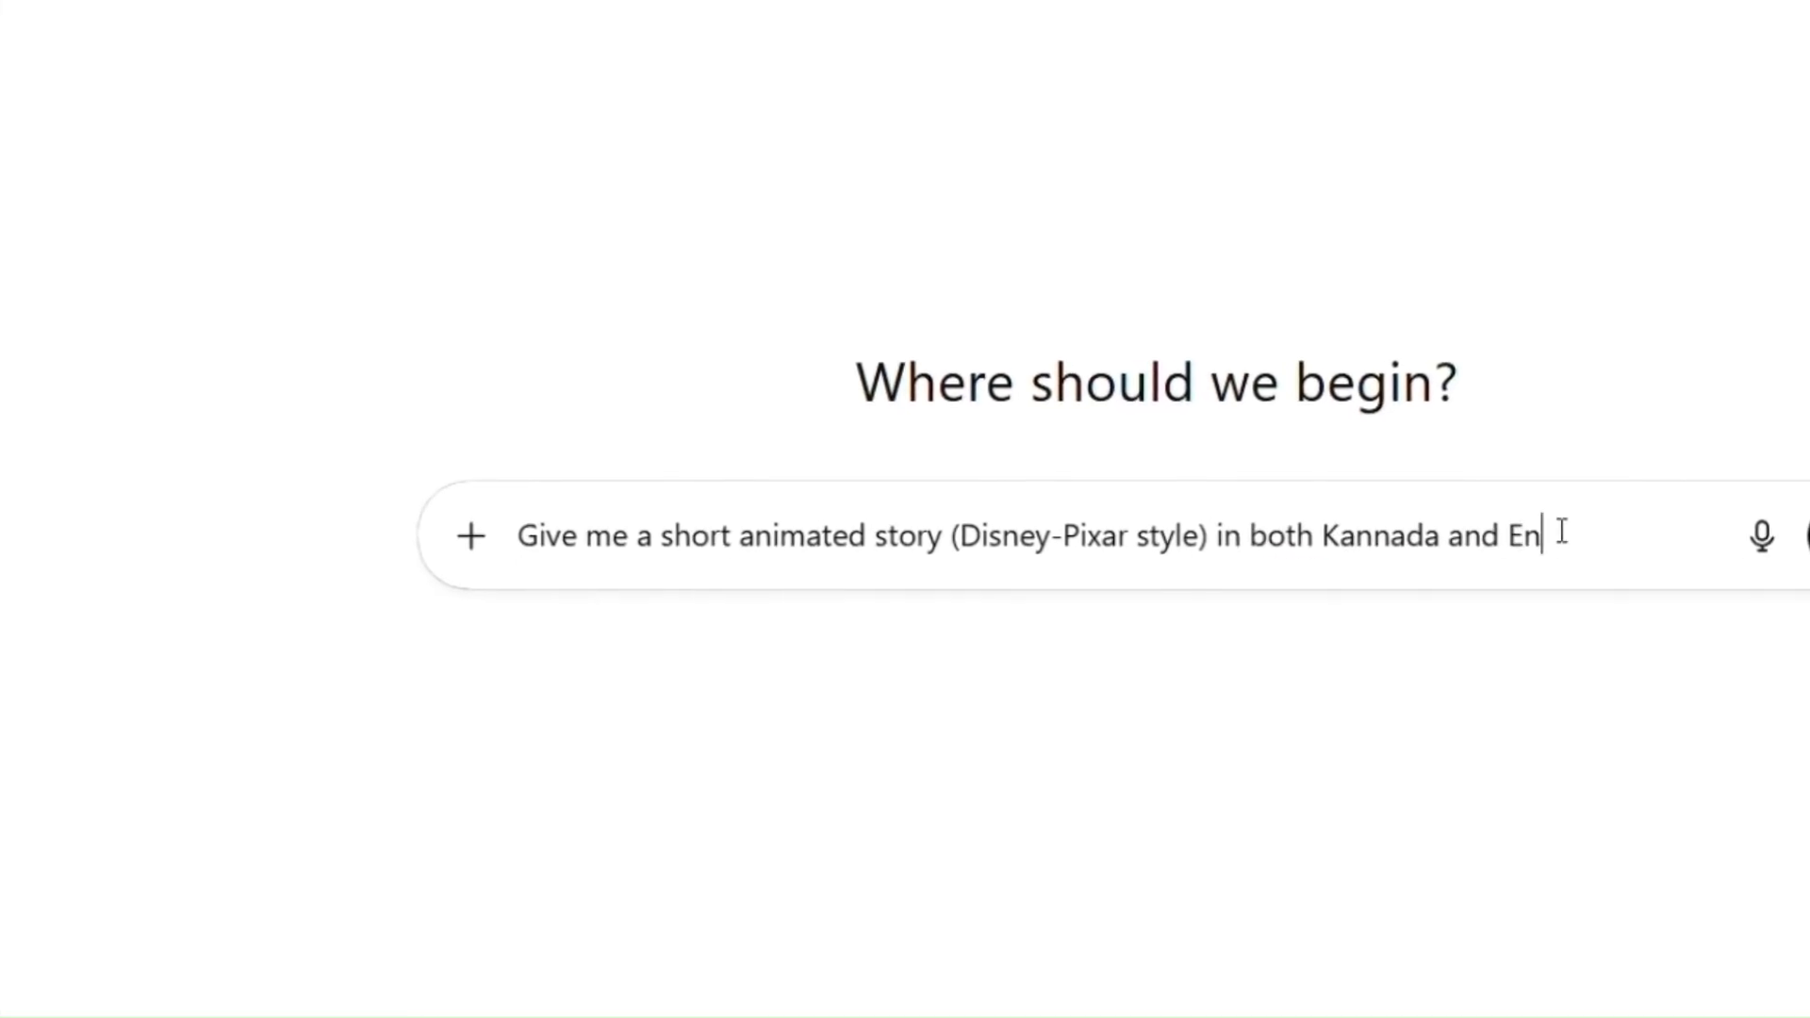
type("ith connected image ")
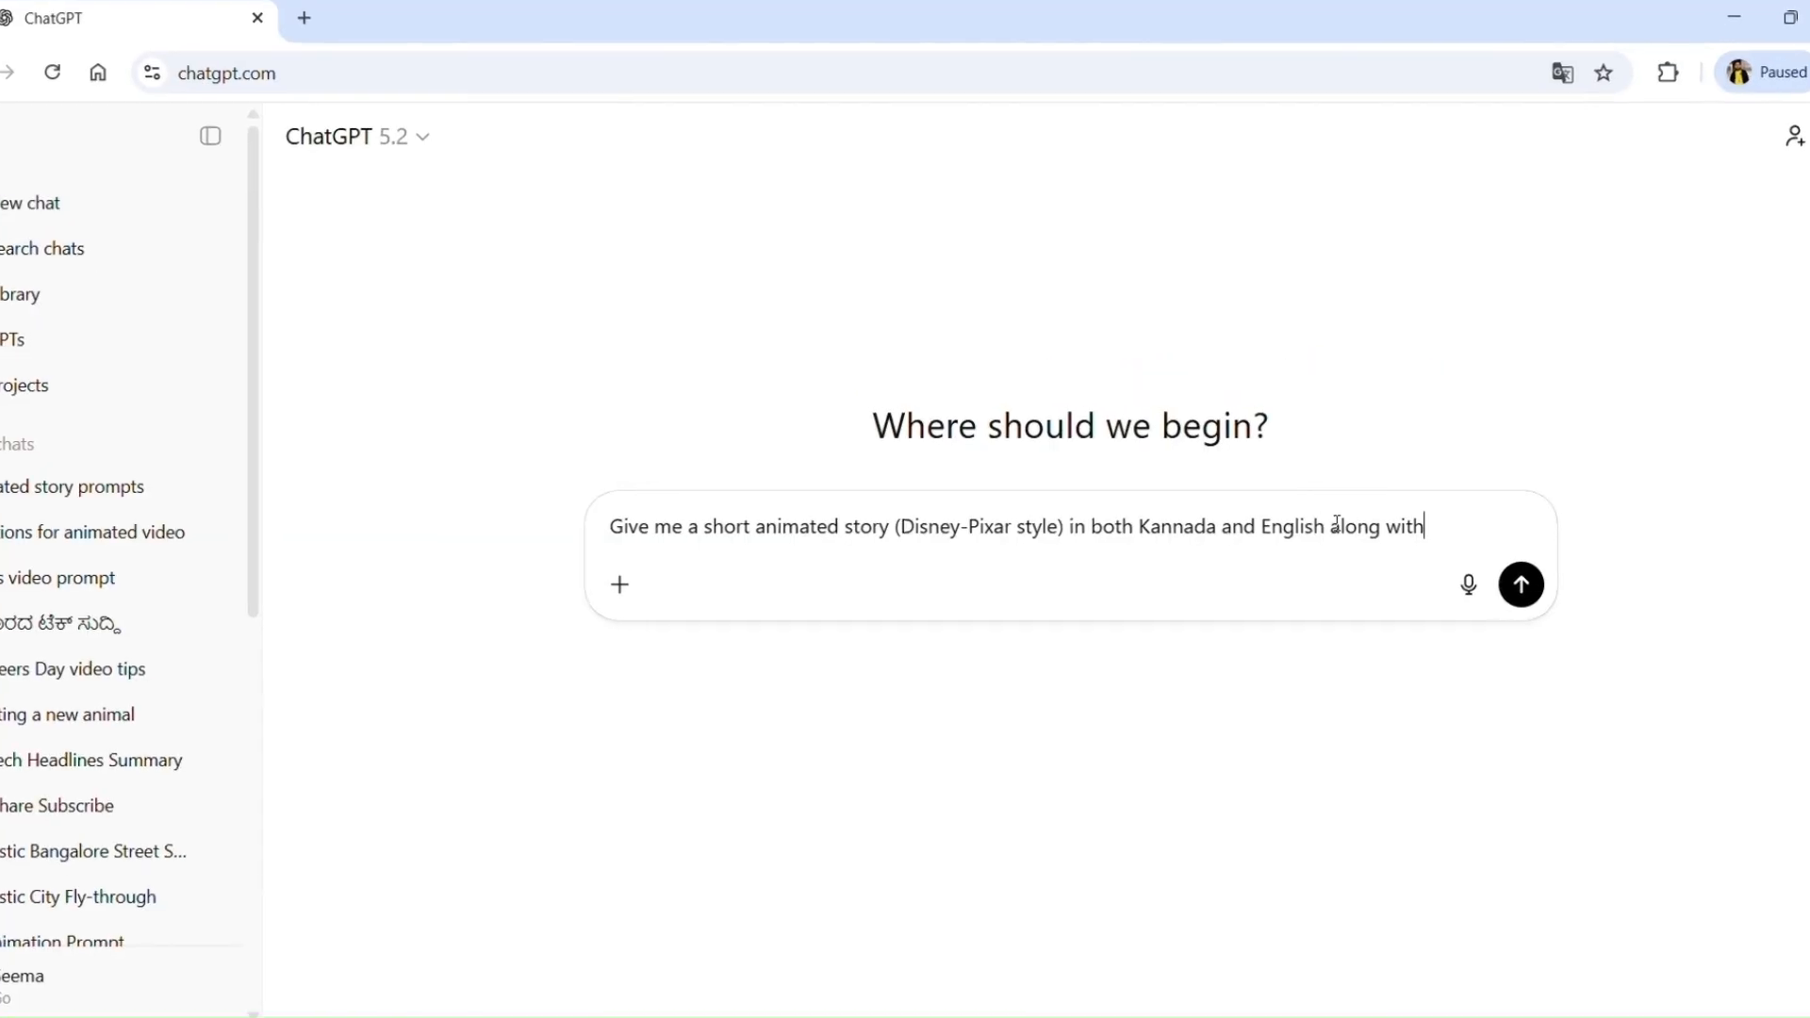
type("prompts for each scene")
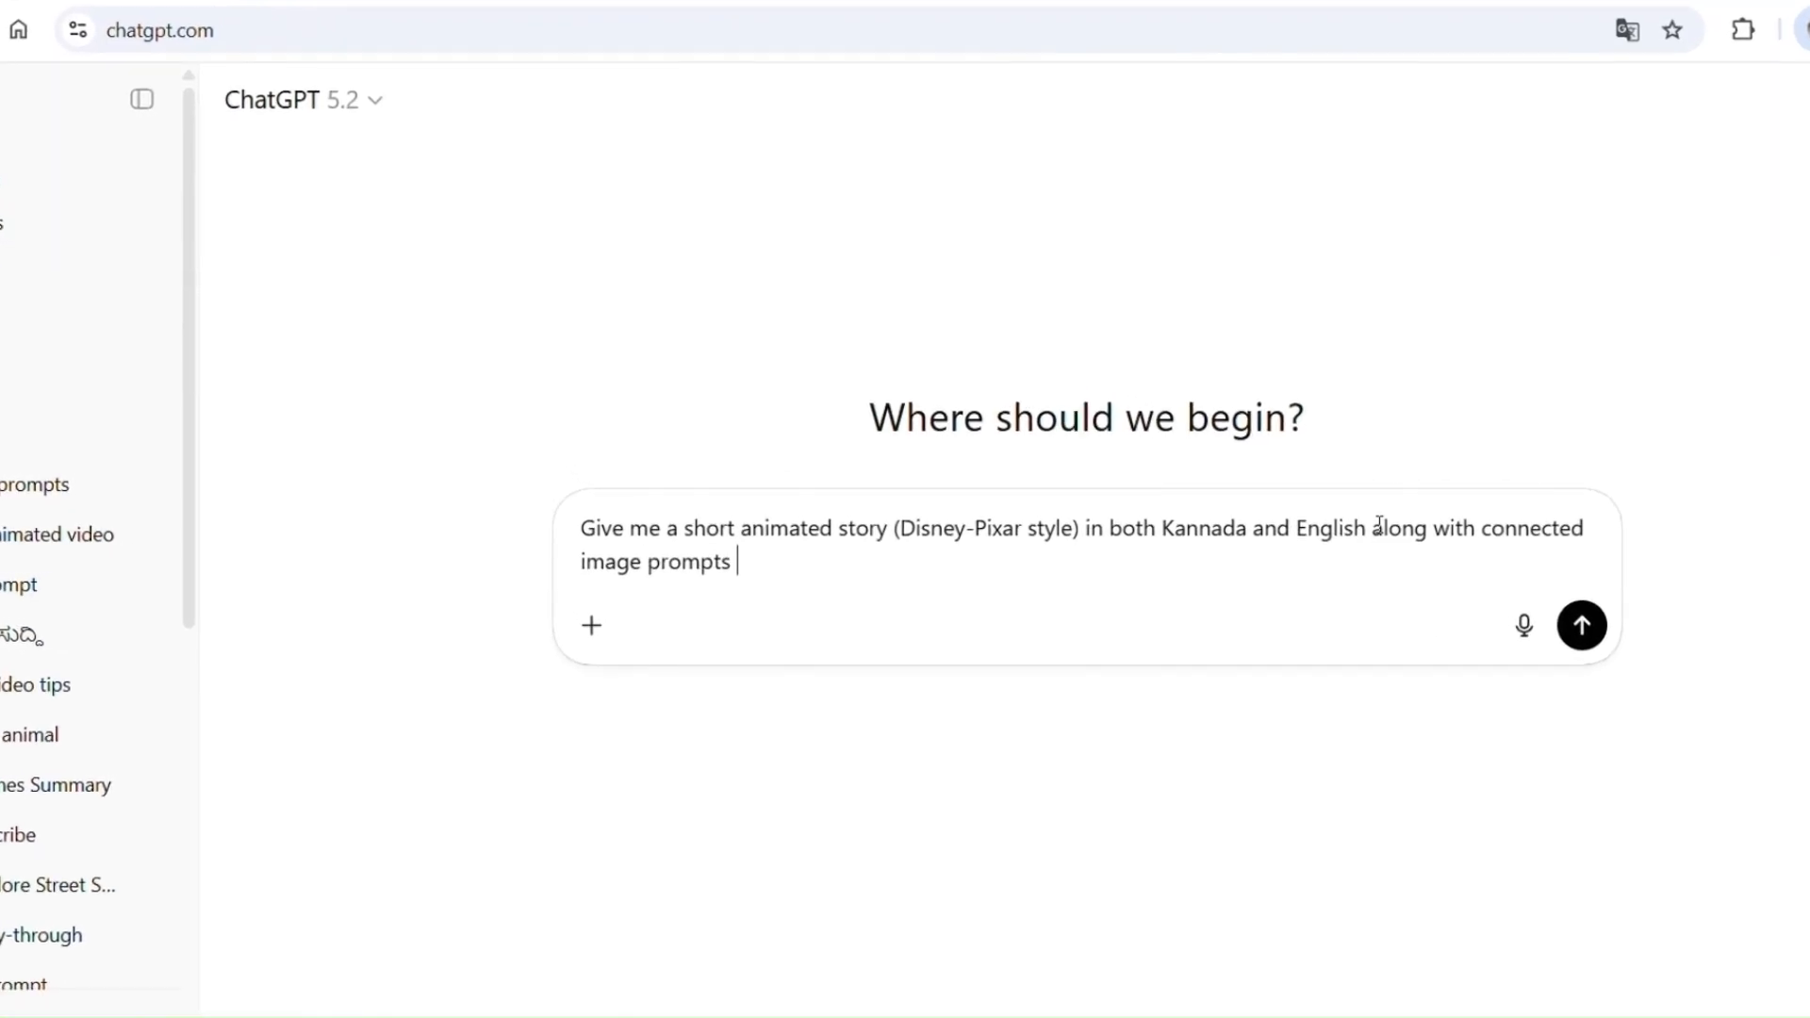
type(". Make the prompts consi")
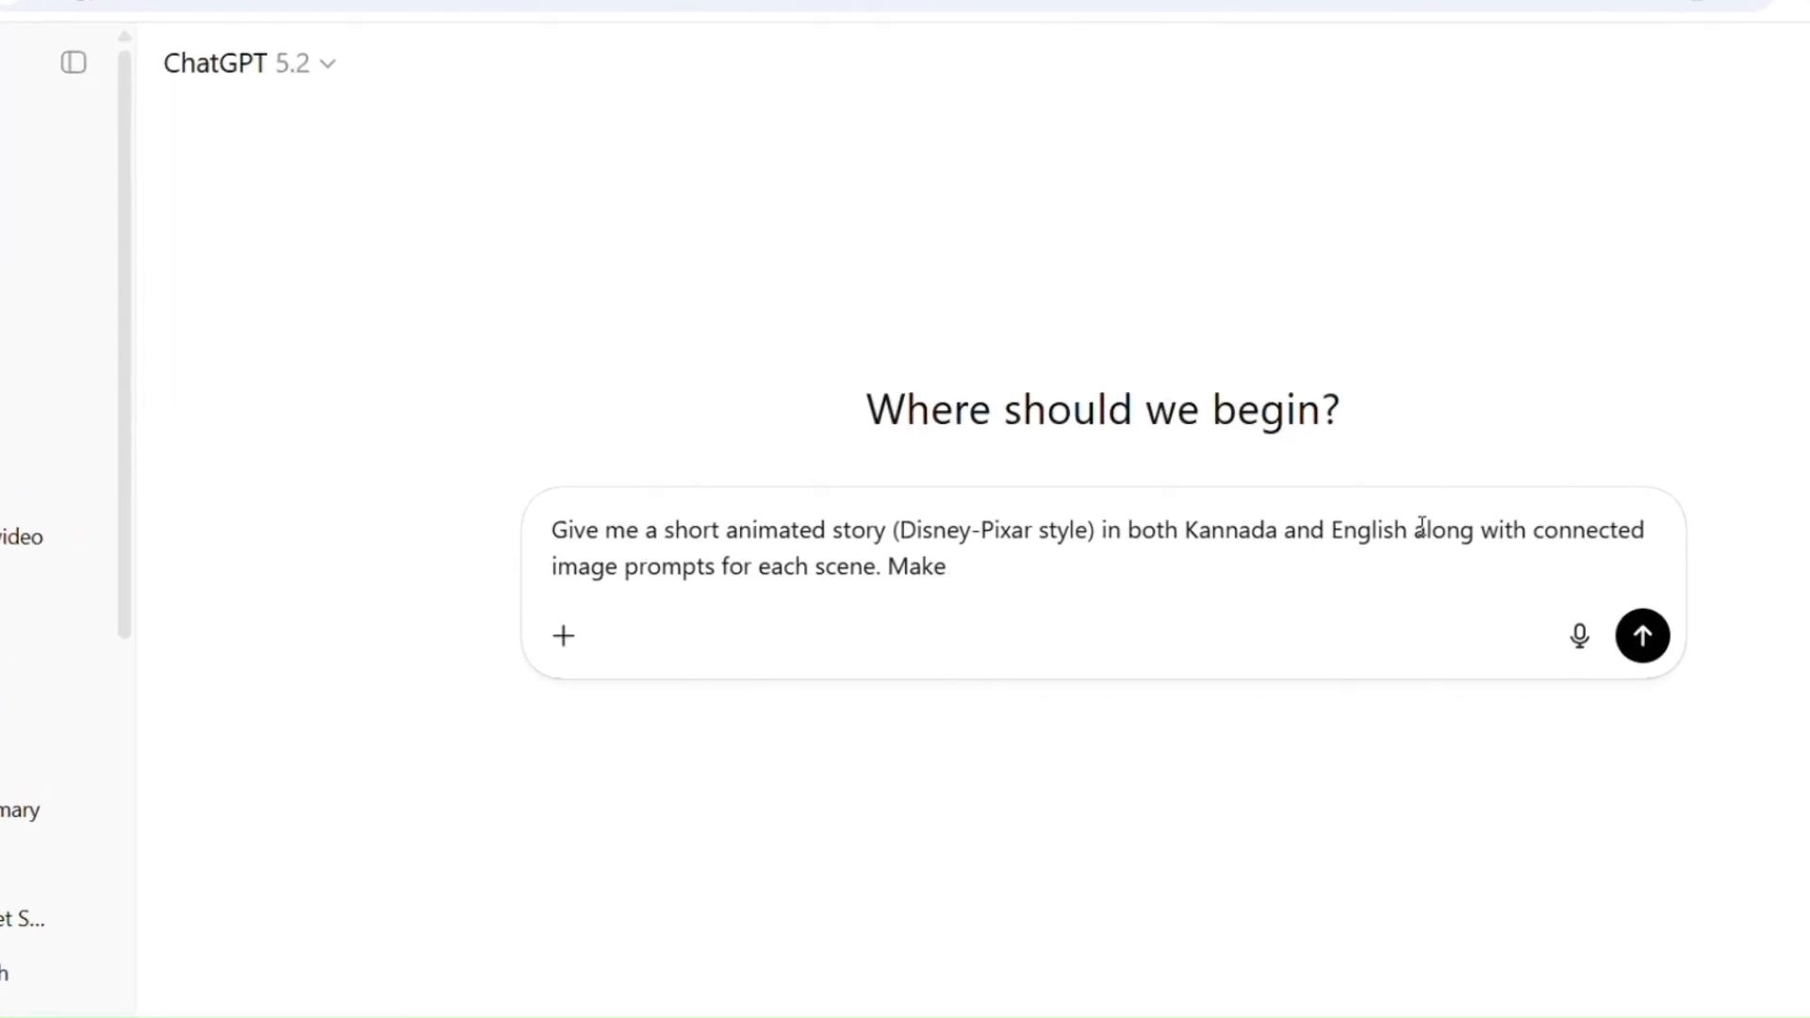
type("stent in characters, setting and style.")
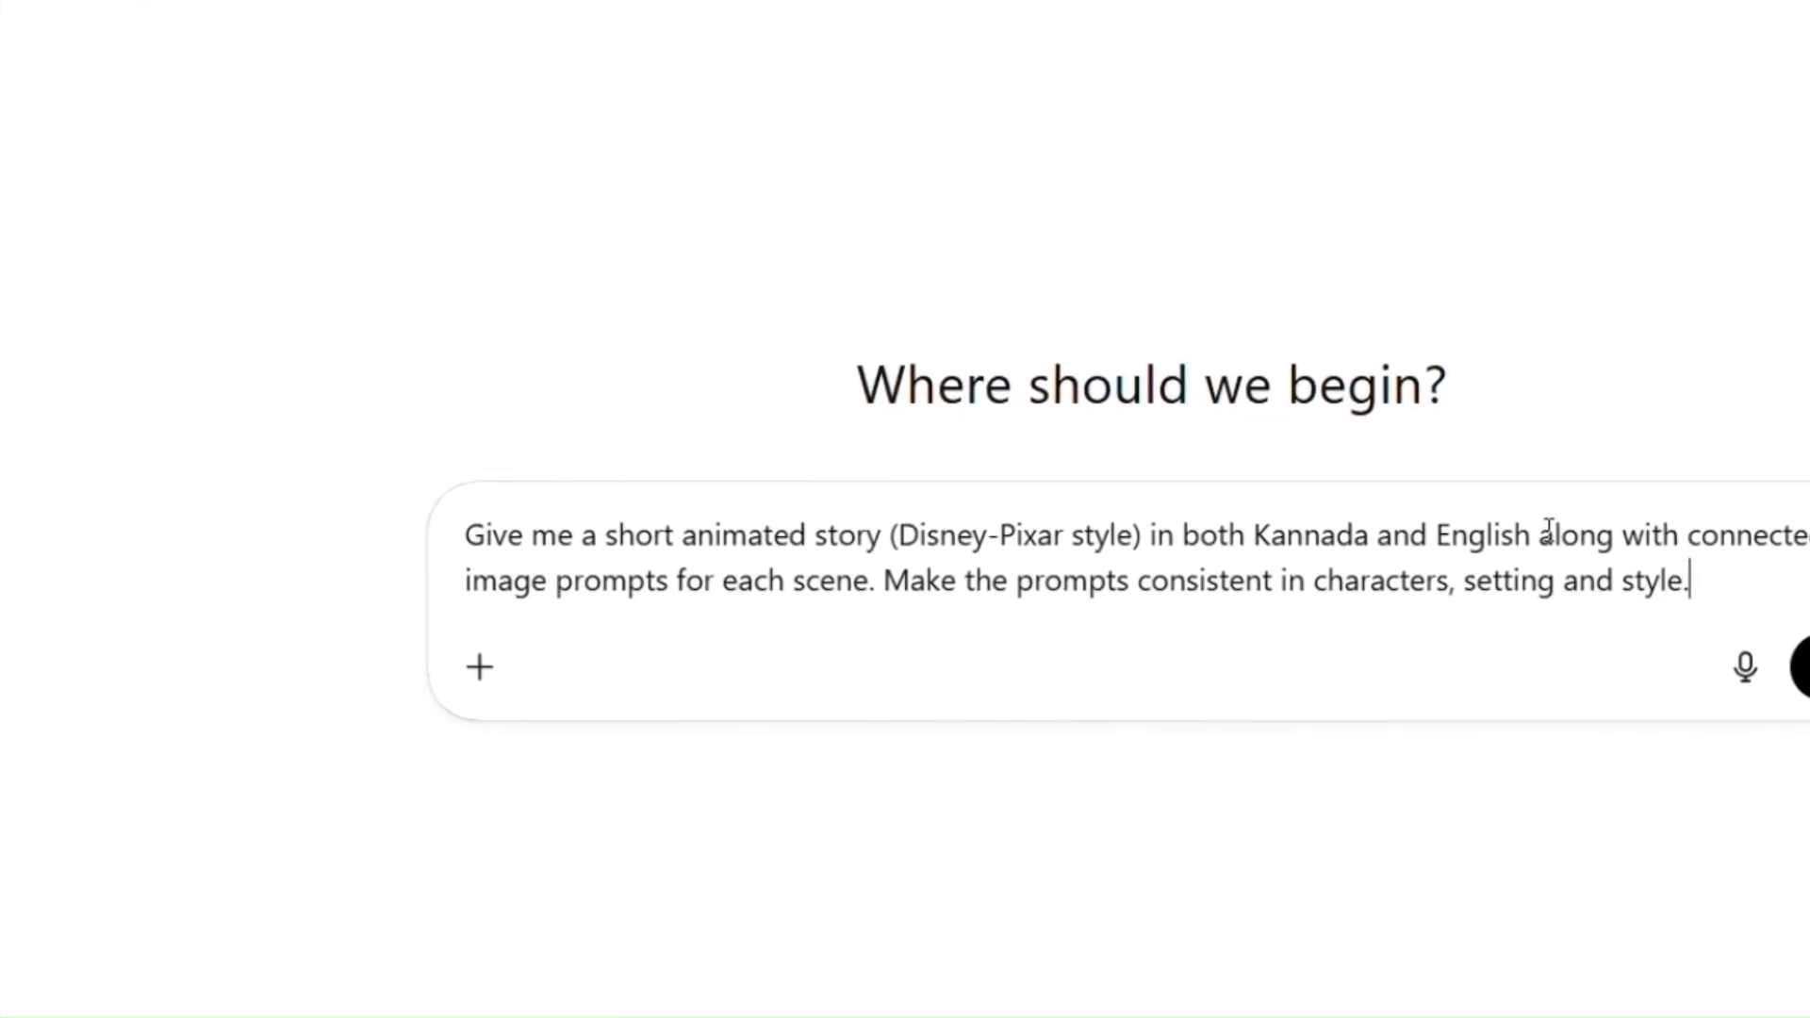
key("Return")
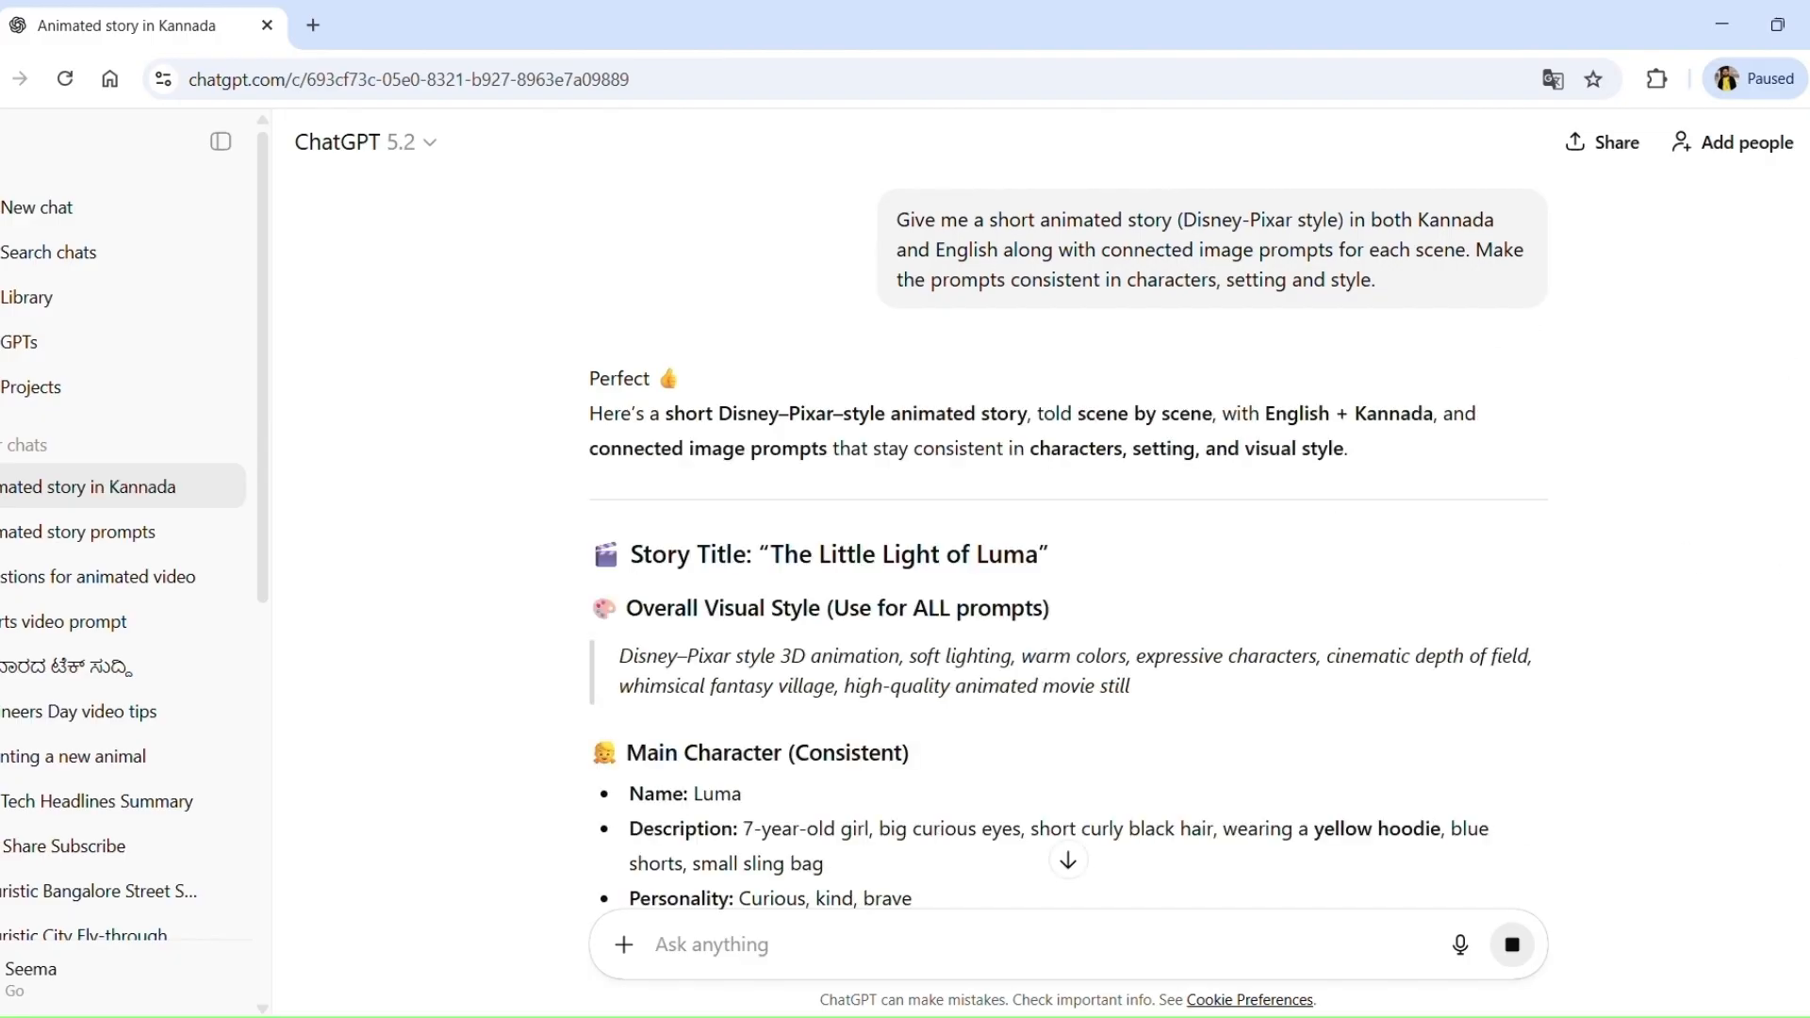
scroll(1067, 546, "down", 14)
scroll(1067, 546, "down", 15)
scroll(1068, 547, "up", 20)
Step: Search the web for "grok ai" in a new tab, open Grok and go to its Imagine page
left_click(315, 26)
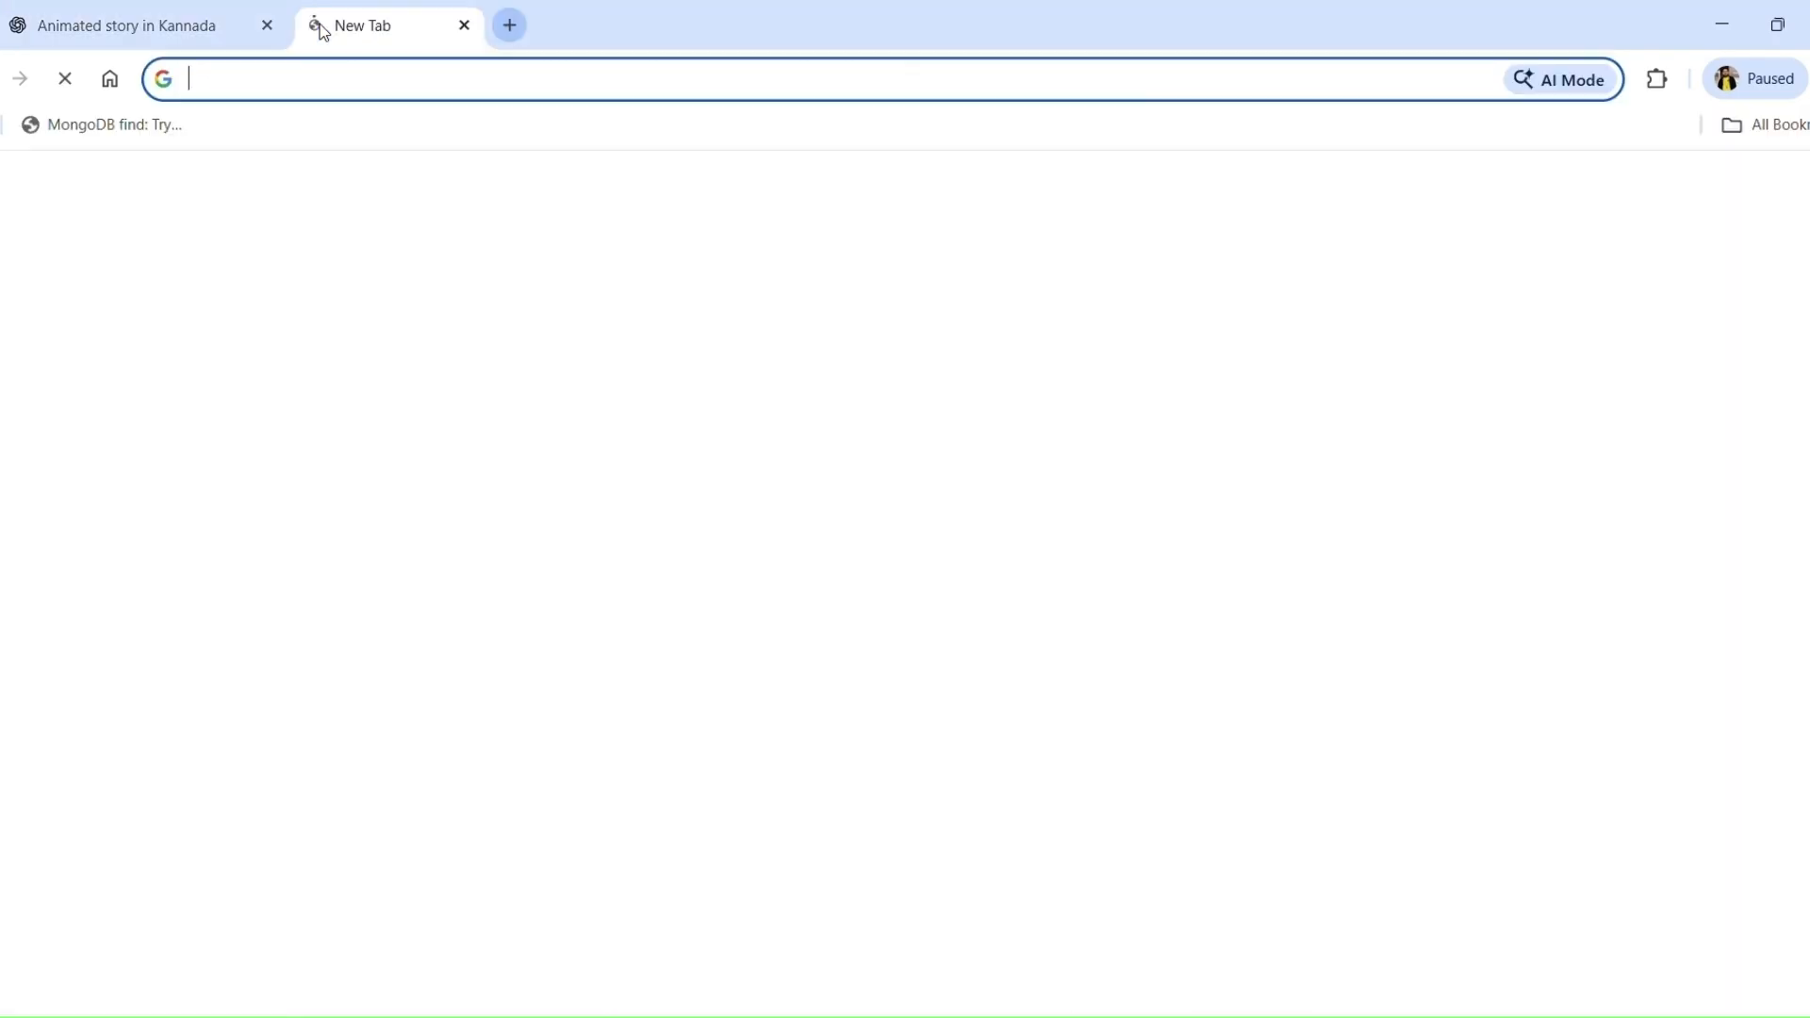
type("grok")
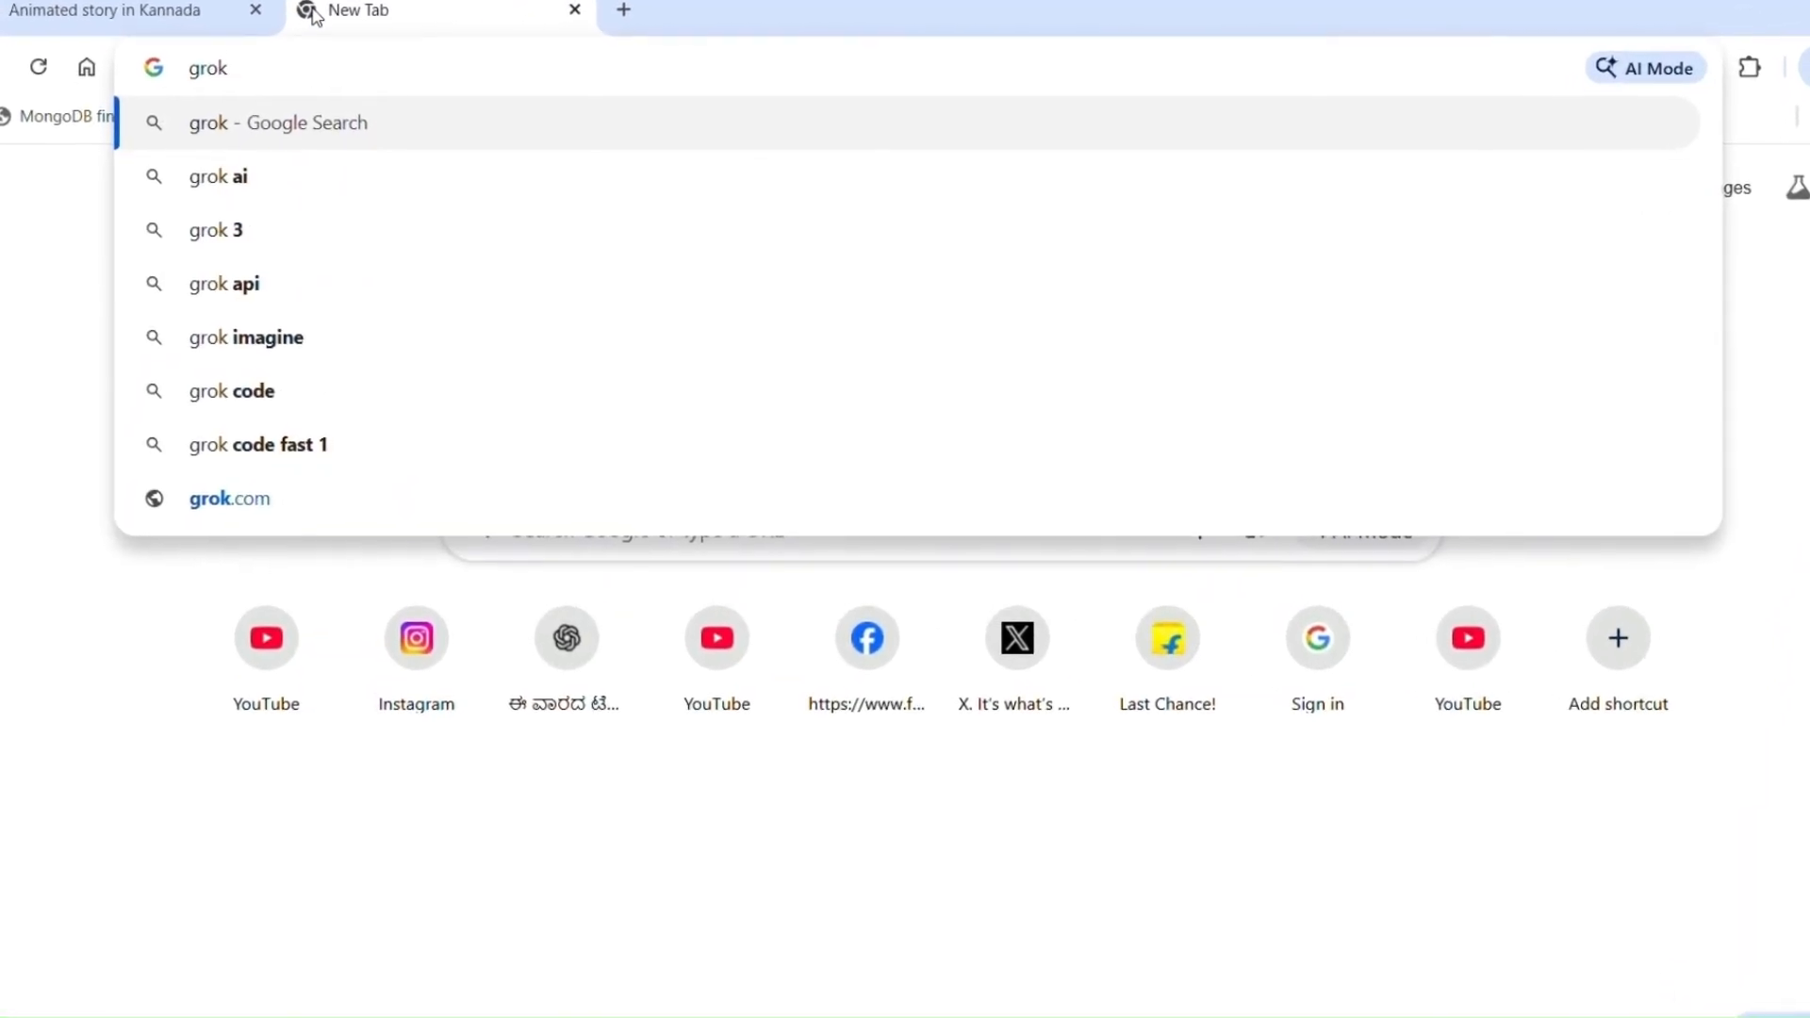
type(" ai")
key("Return")
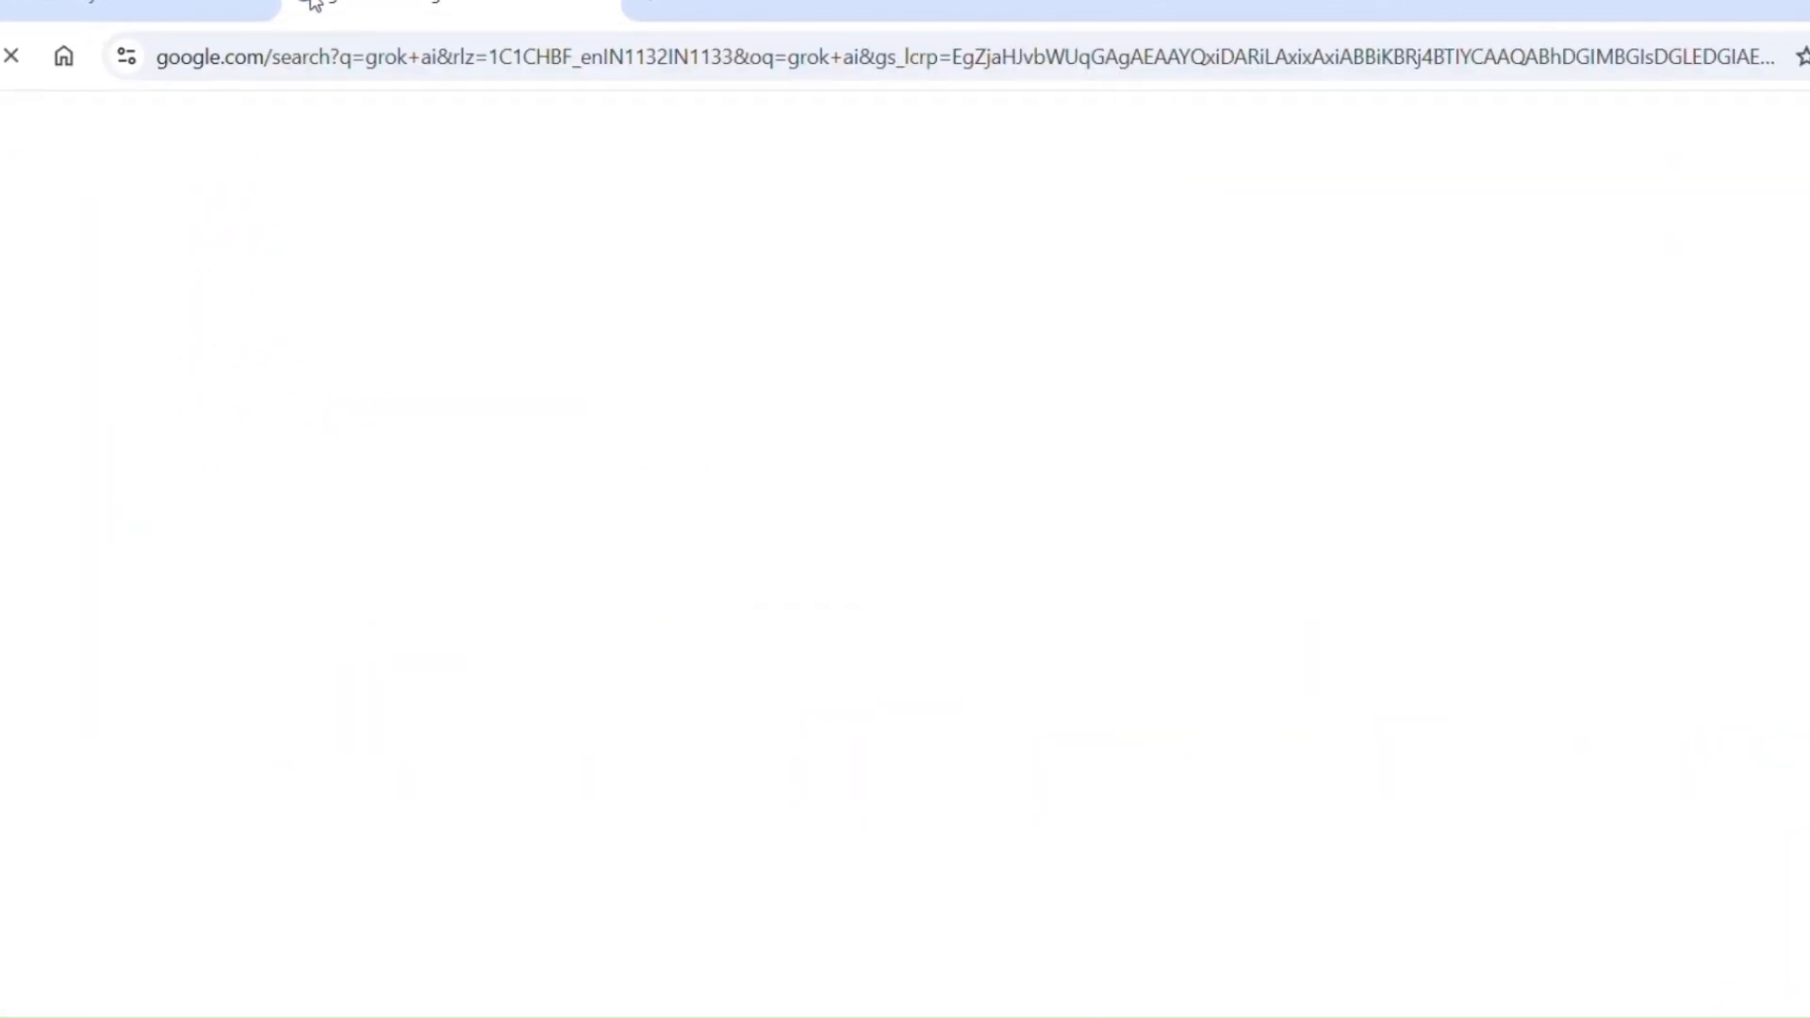
left_click(228, 433)
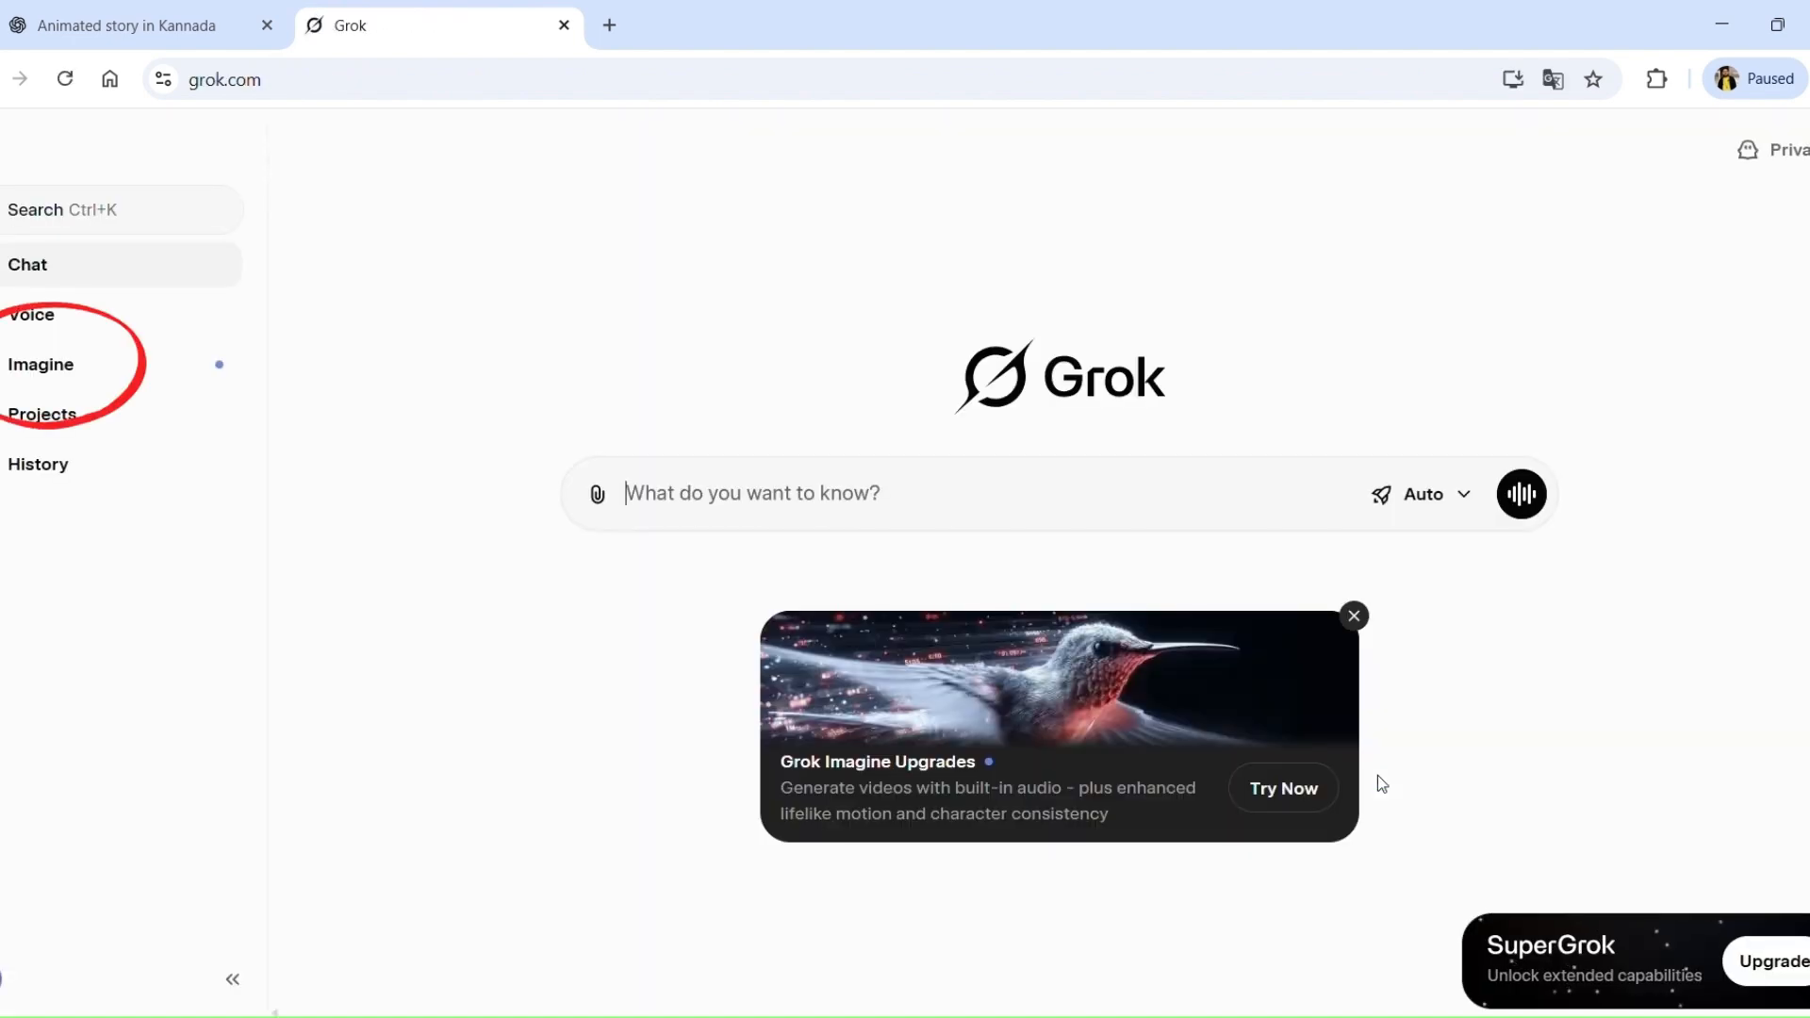
left_click(82, 376)
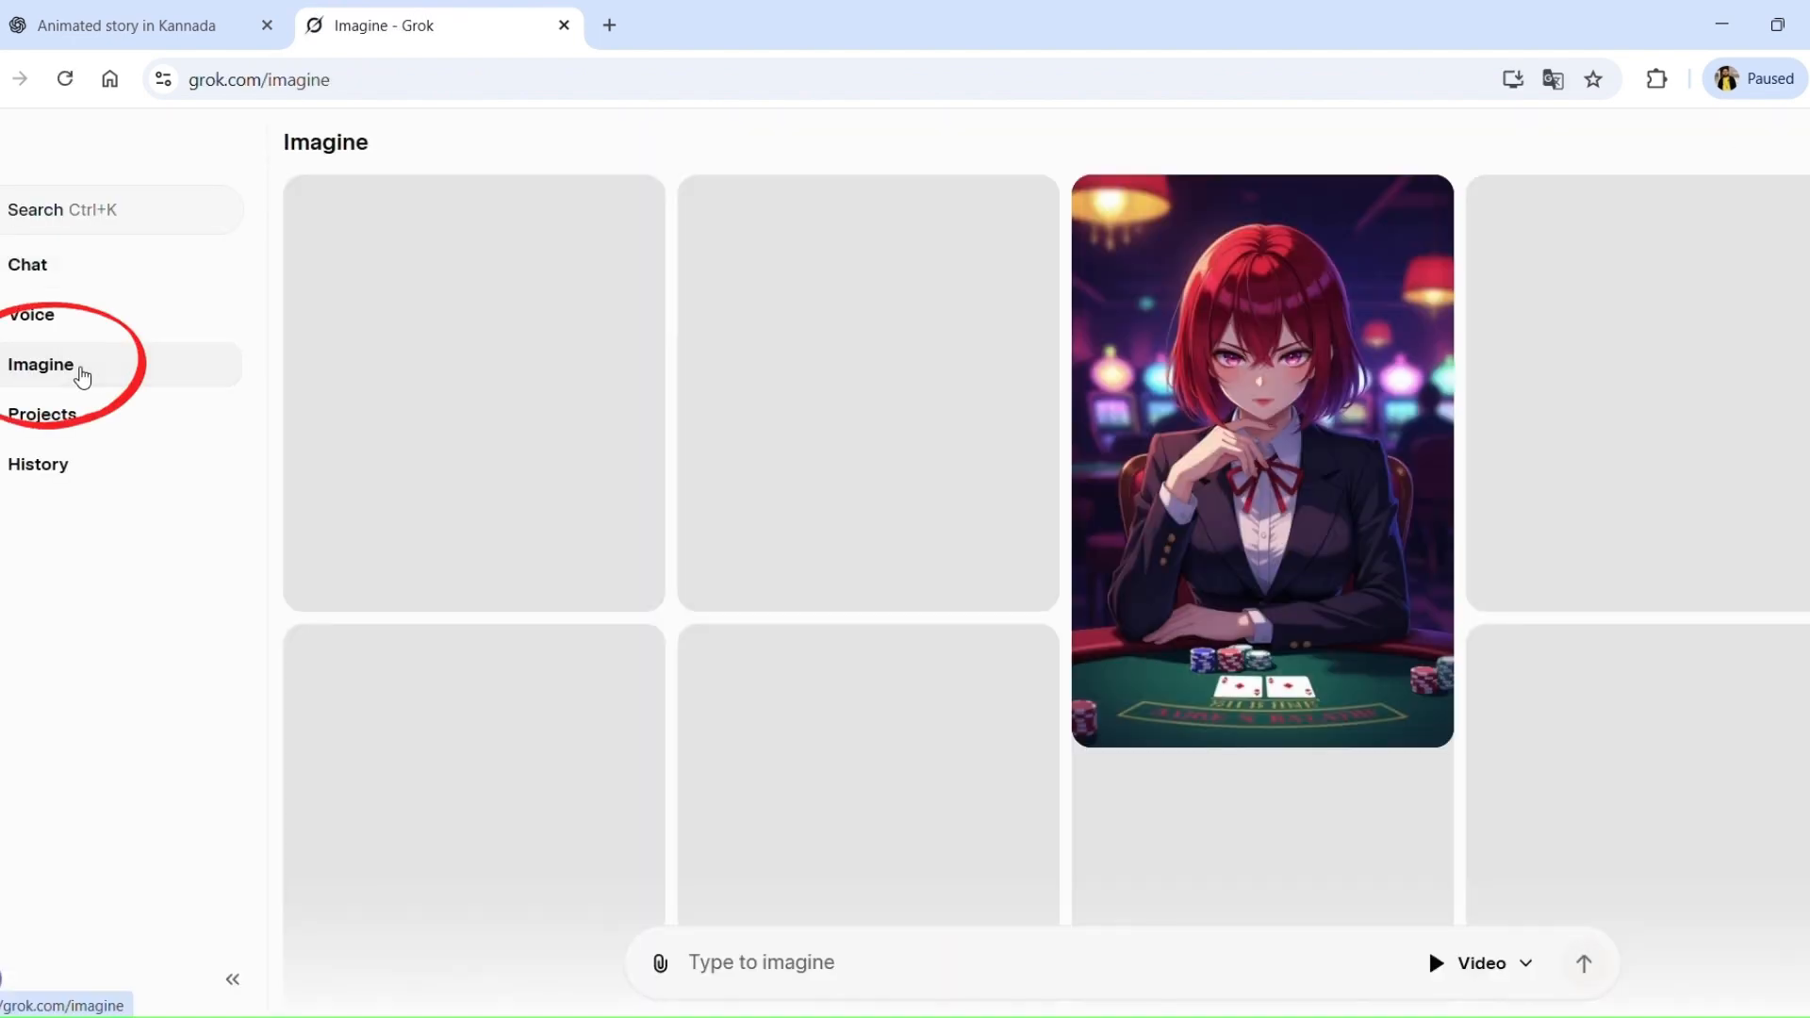
Step: Copy the story's Scene 1 image prompt from ChatGPT and generate a video from it in Grok Imagine
left_click(1518, 961)
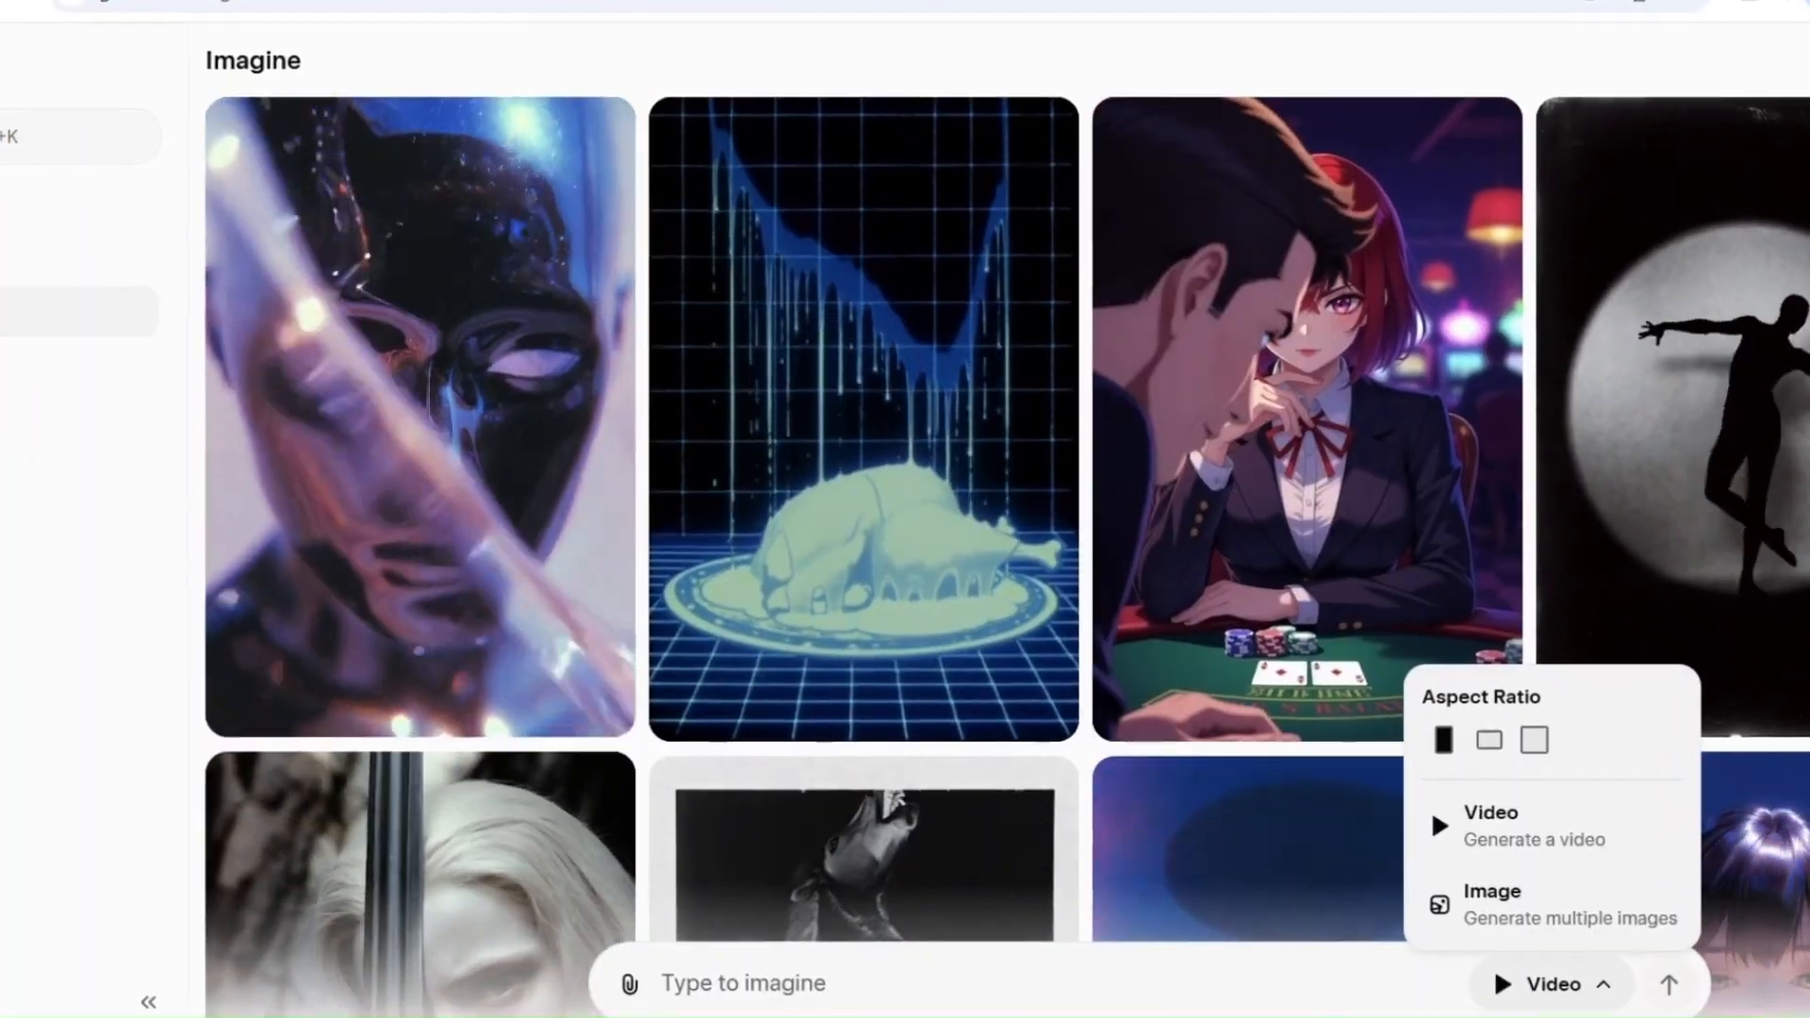
left_click(127, 23)
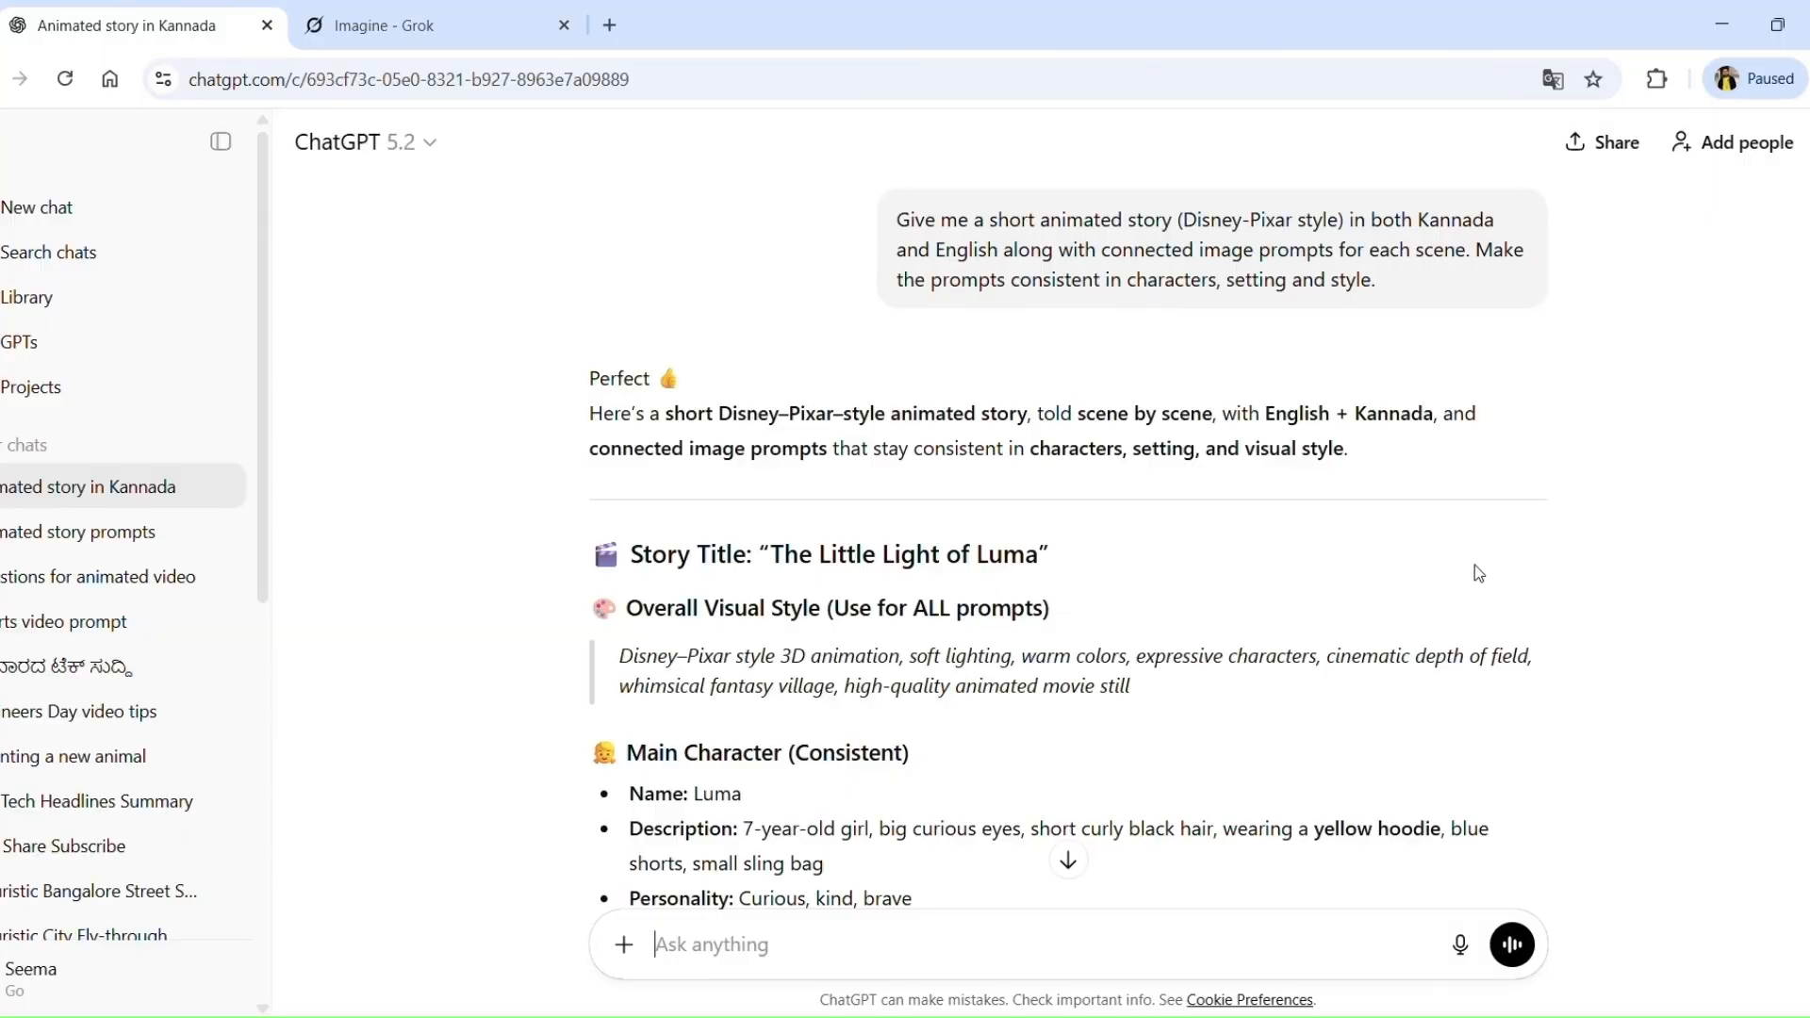
scroll(1479, 577, "down", 9)
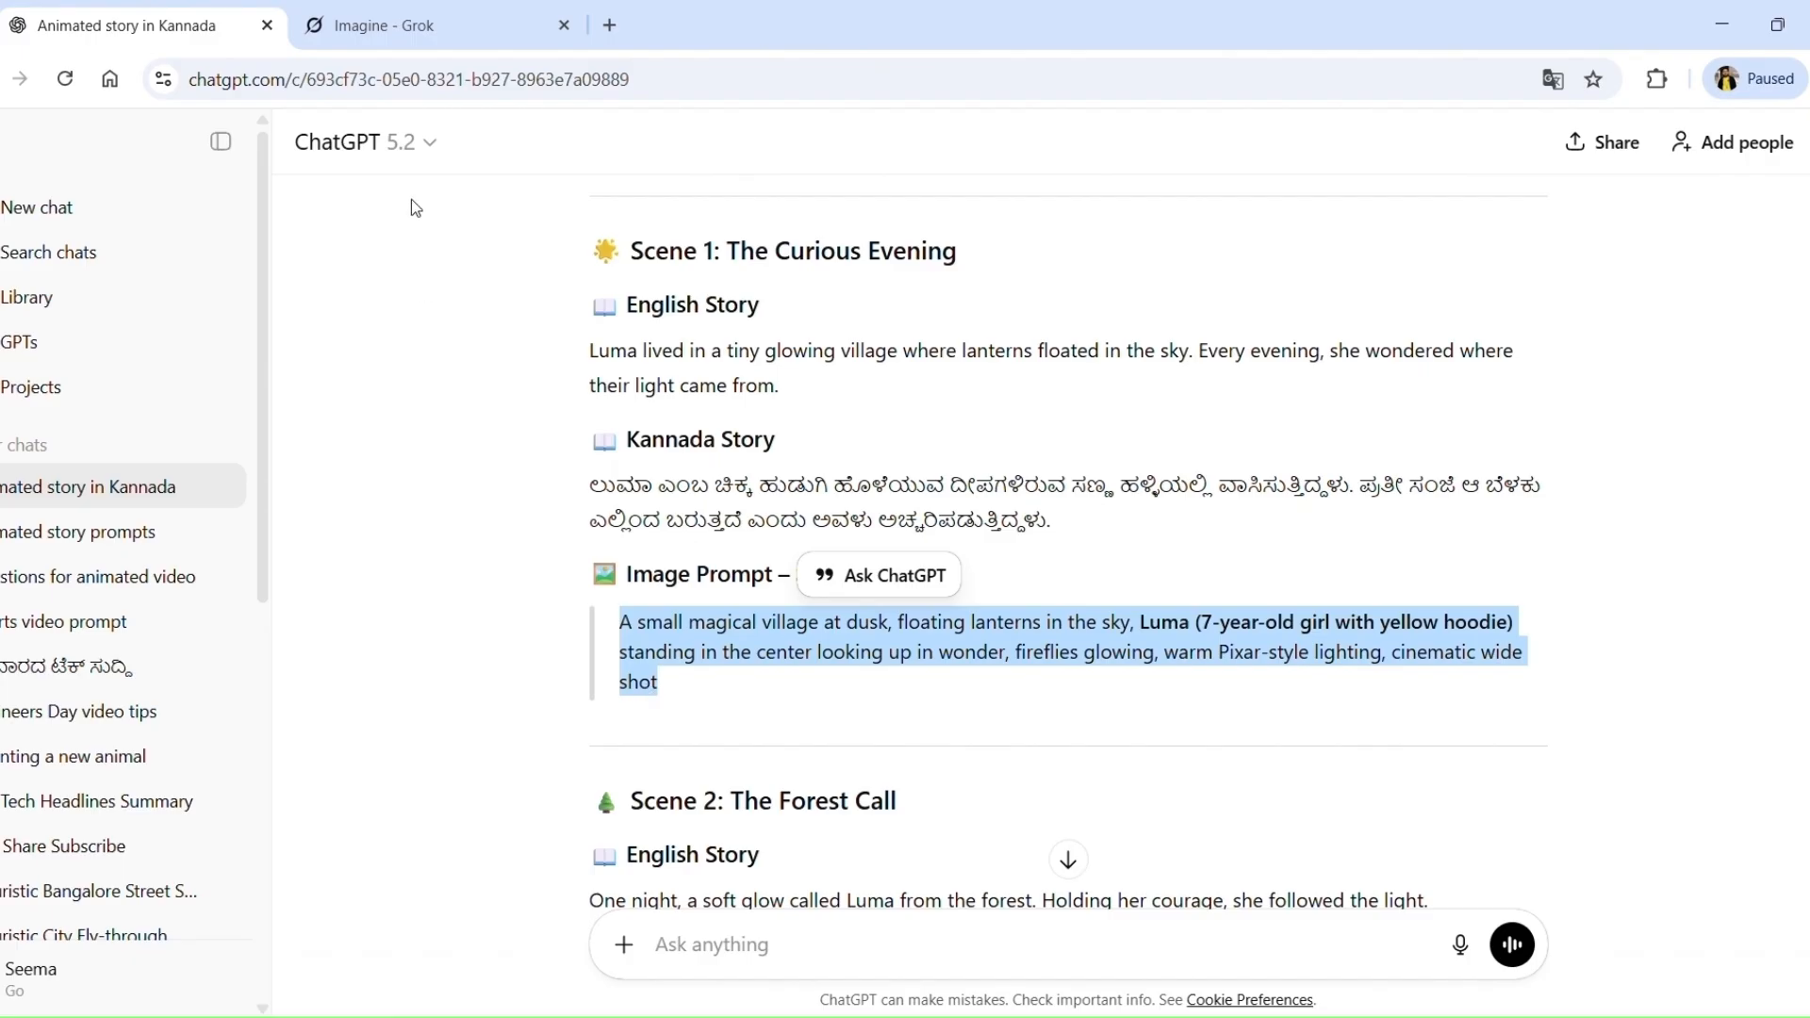
left_click(377, 25)
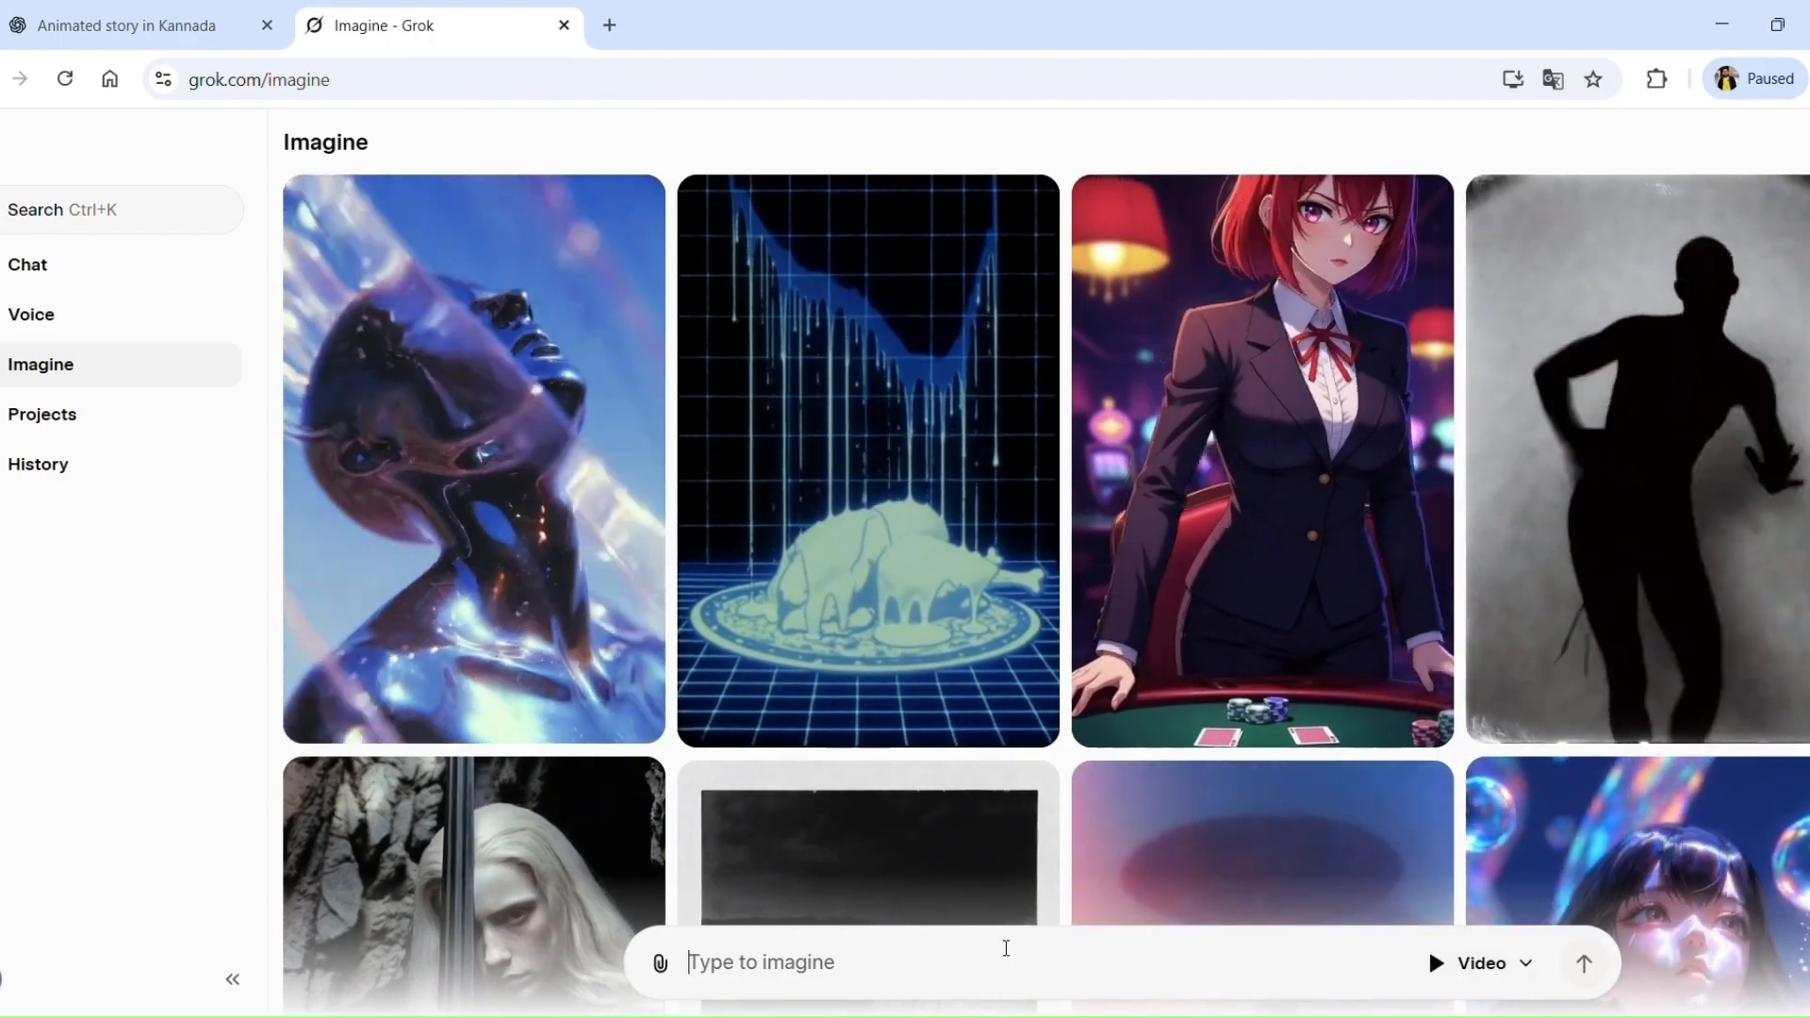
type("A small magical village at dusk, floating lanterns in the sky, Luma (7-year-old girl with yellow hoodie) standing in the center looking up in wonder, fireflies glowing, warm Pixar-style lighting, cinematic wide shot")
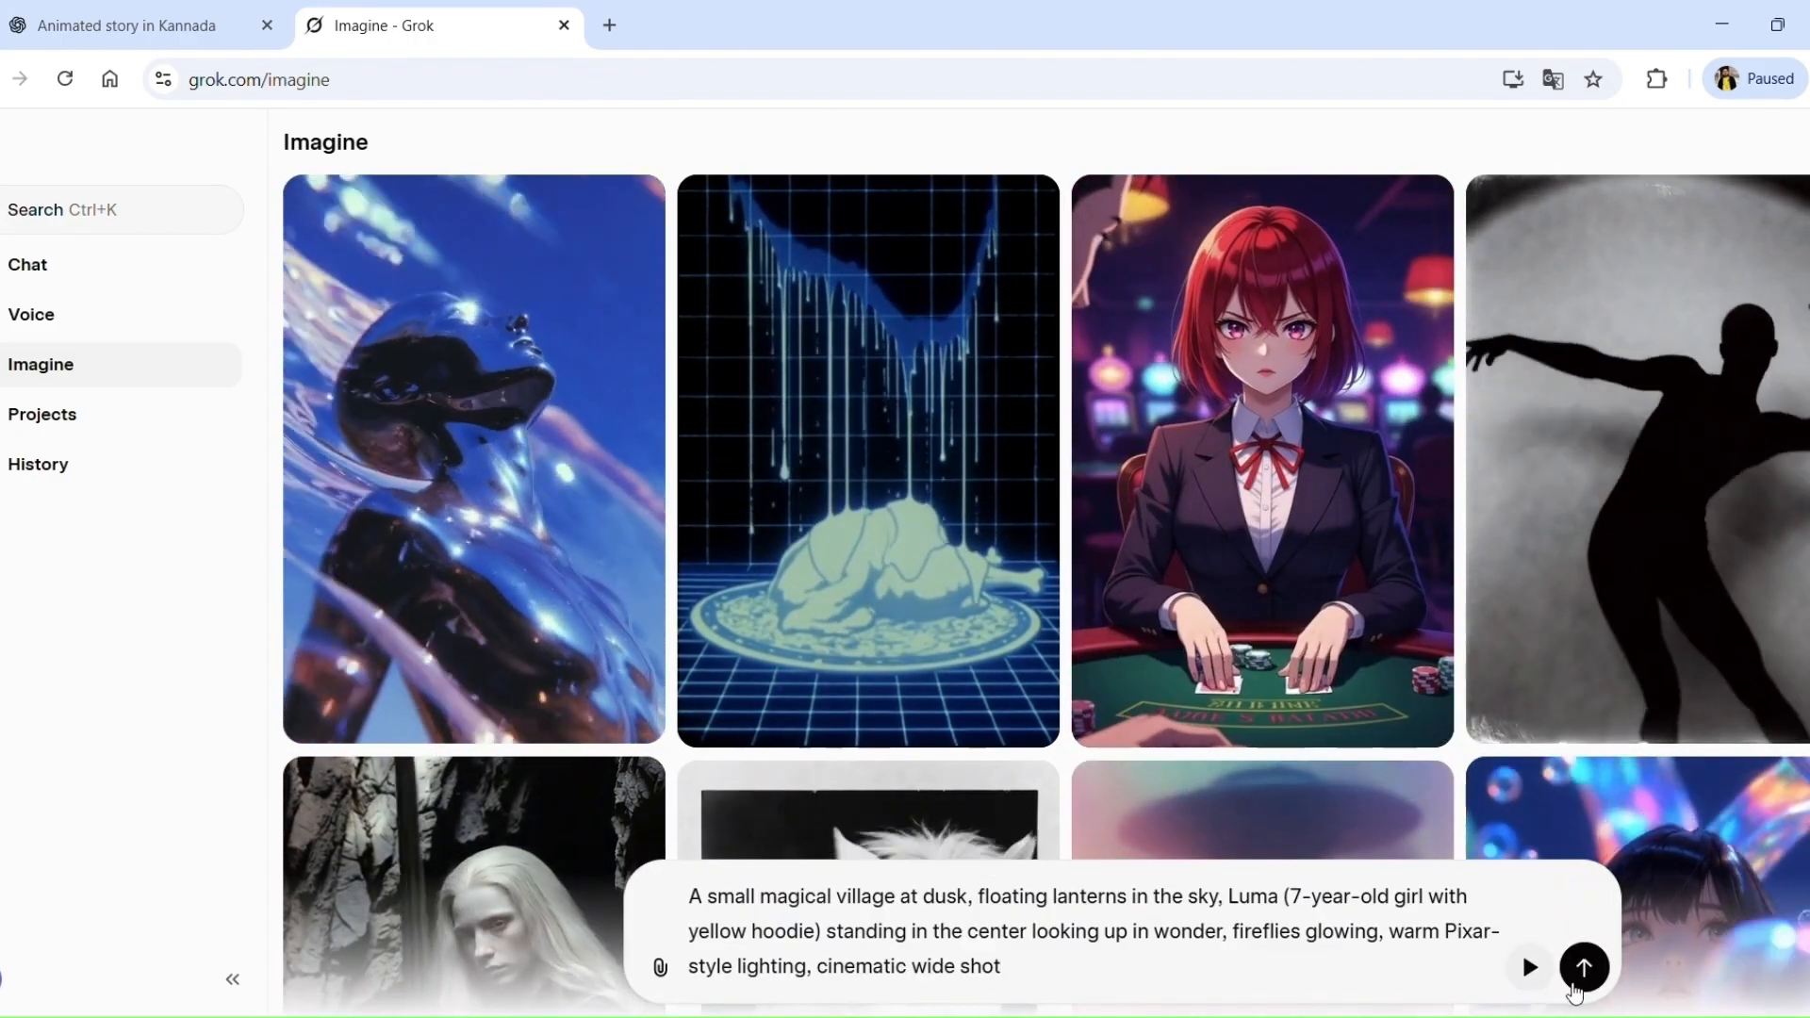
left_click(1532, 971)
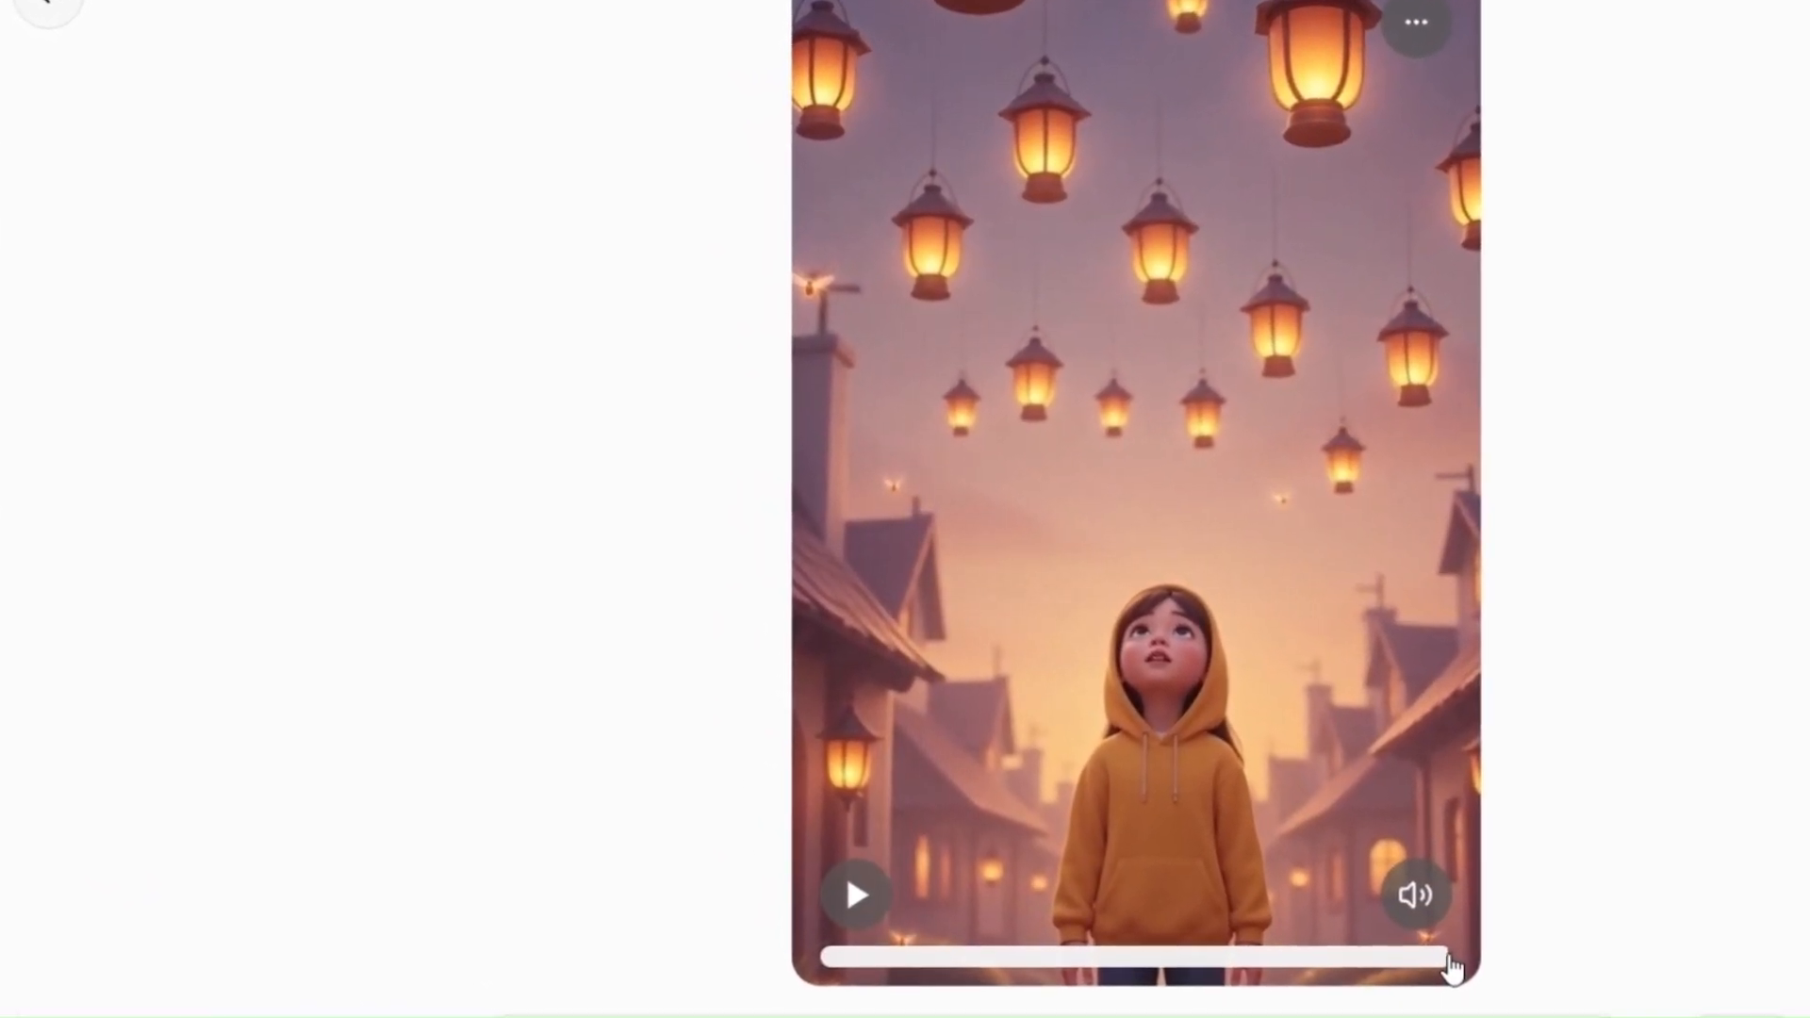
Step: Copy the final frame of the Scene 1 lantern village video and generate the Scene 2 video of Luma walking into a glowing forest from it
right_click(1429, 966)
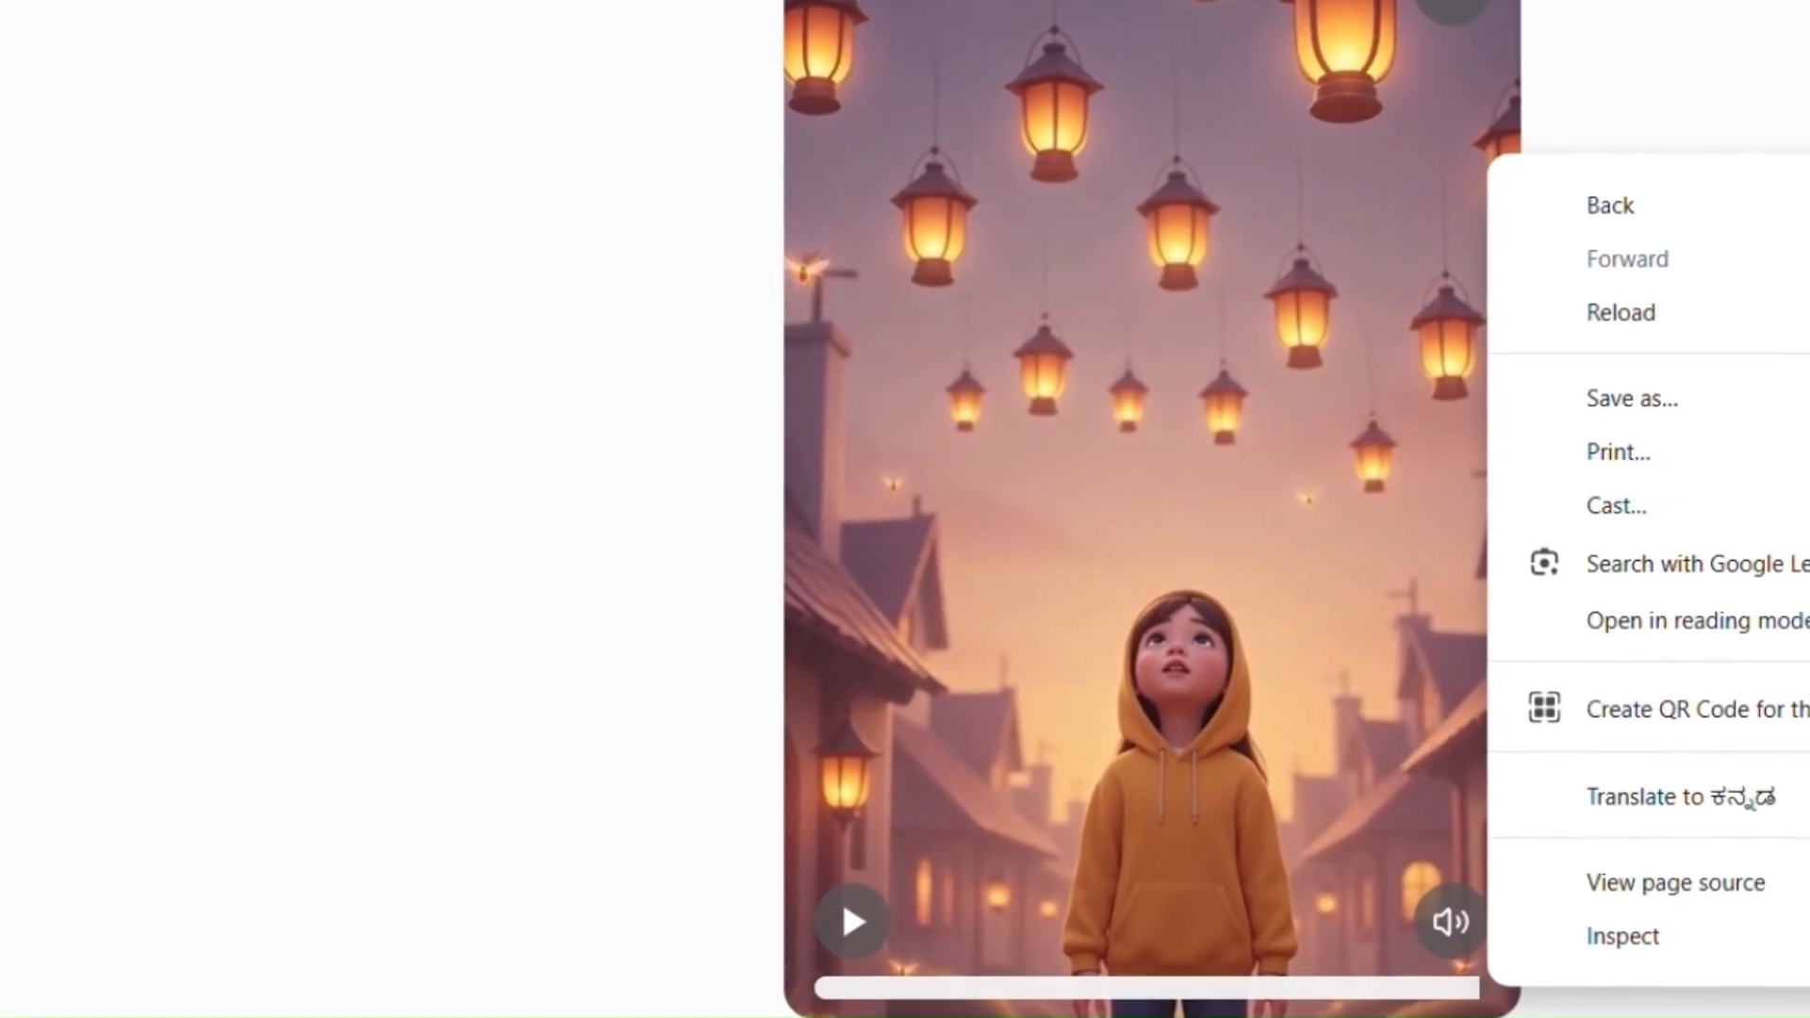
key("Escape")
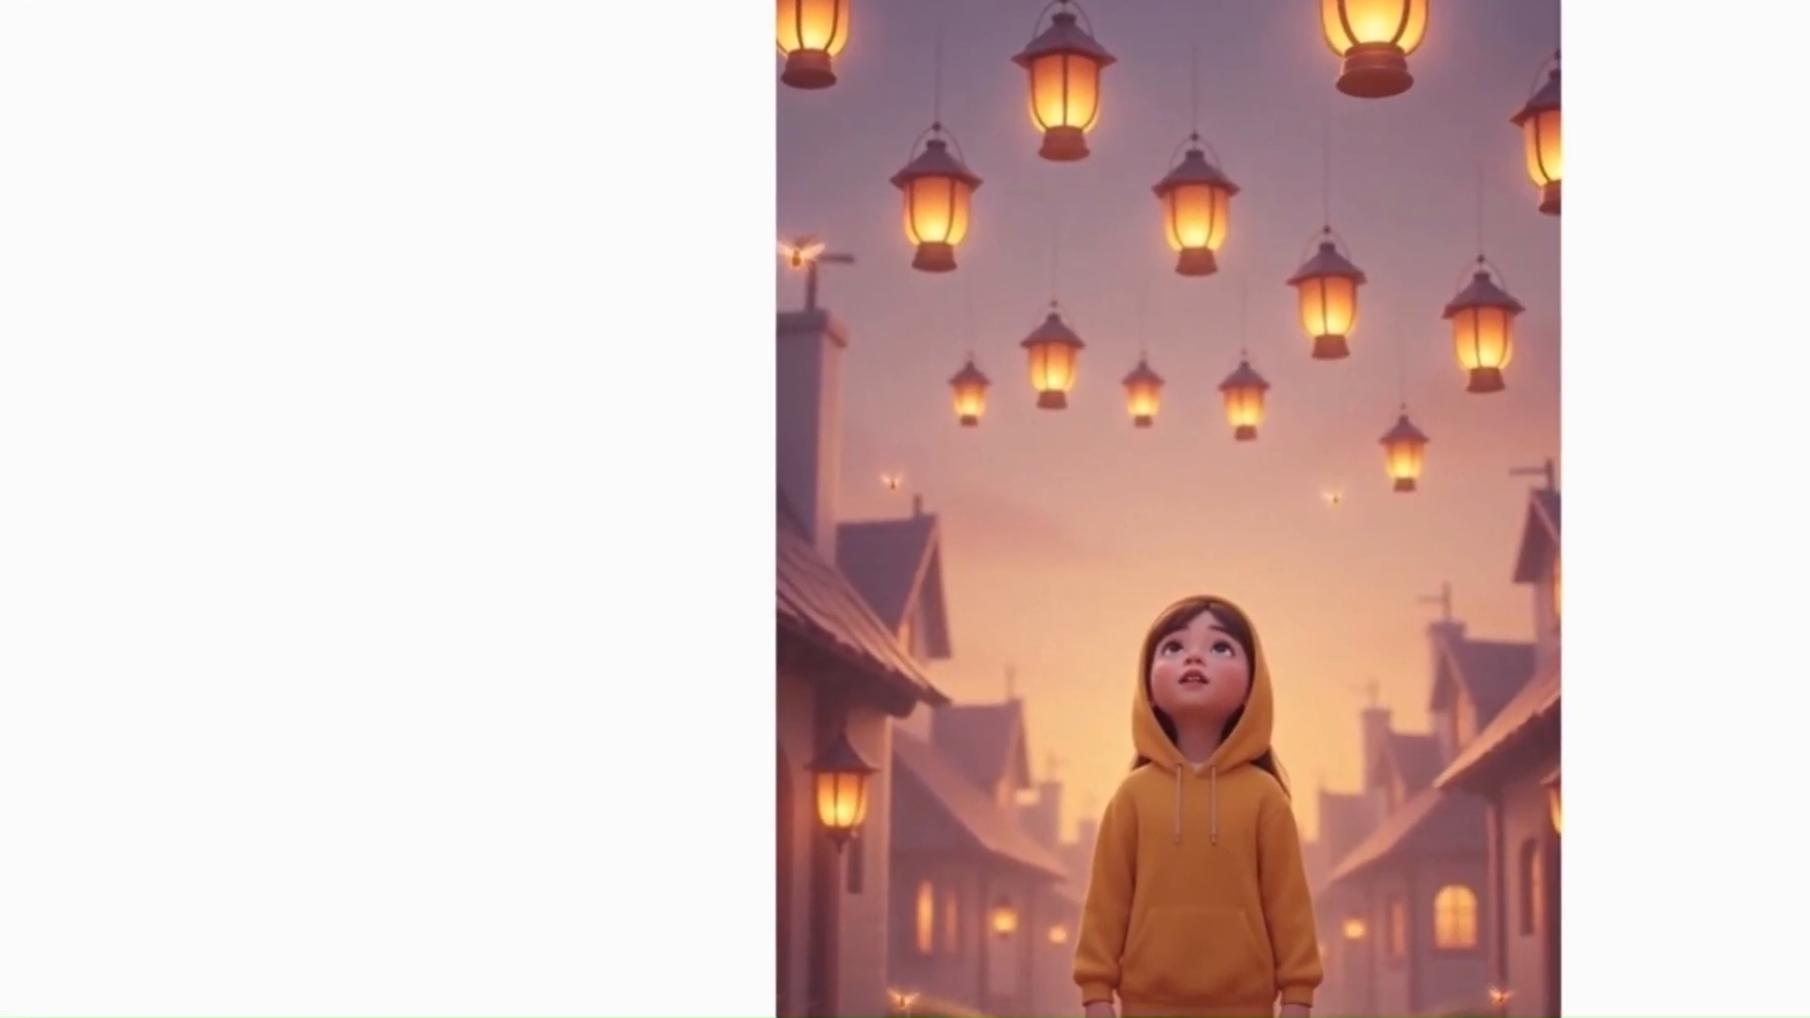
right_click(1549, 1014)
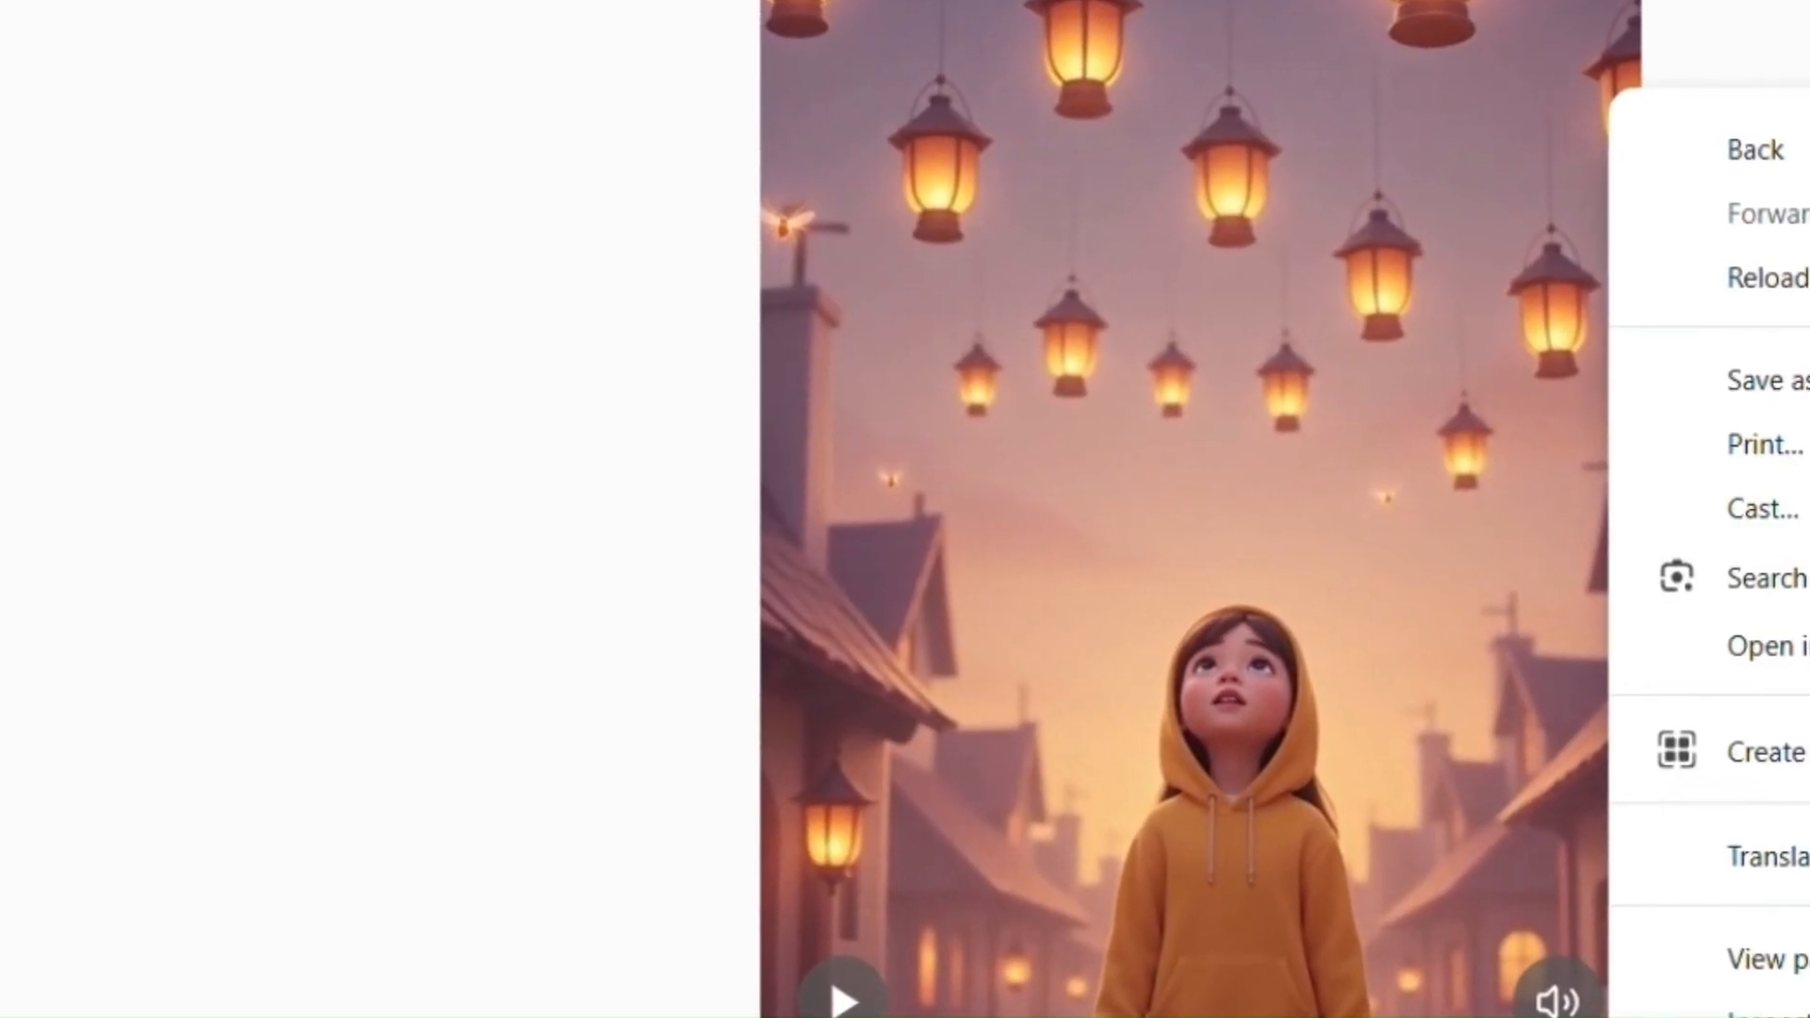
right_click(1284, 638)
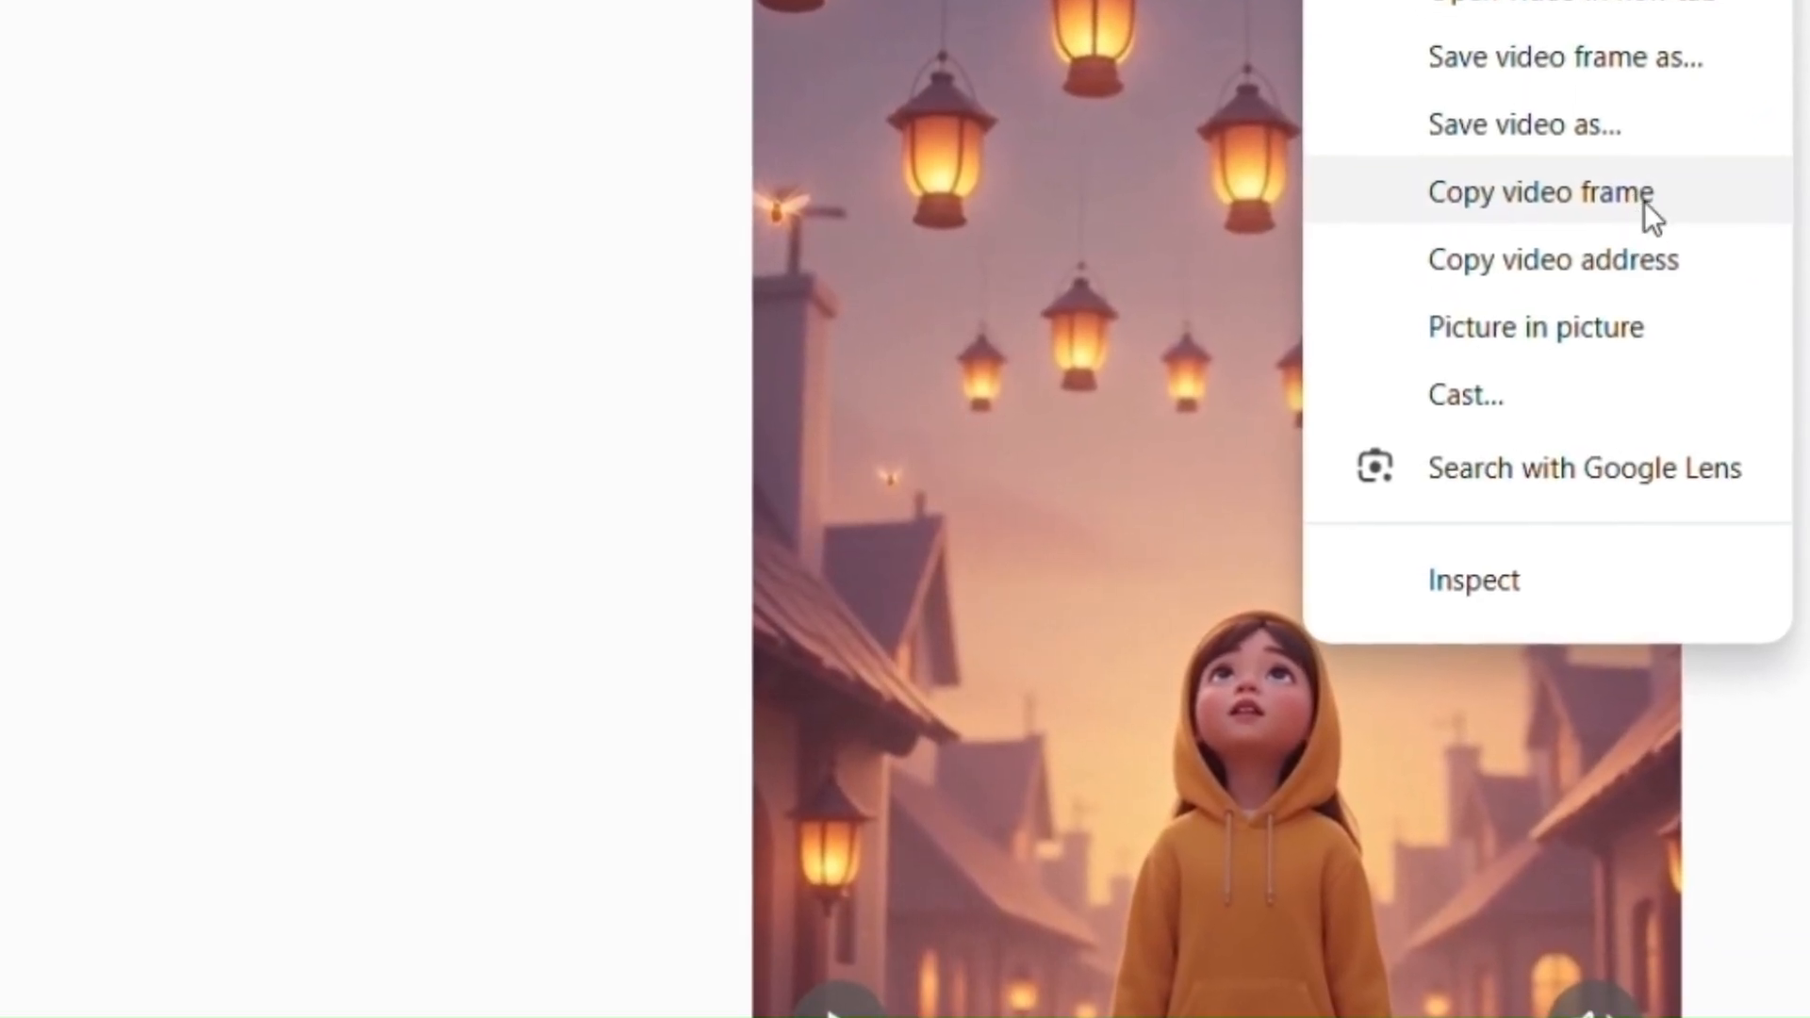
left_click(1631, 201)
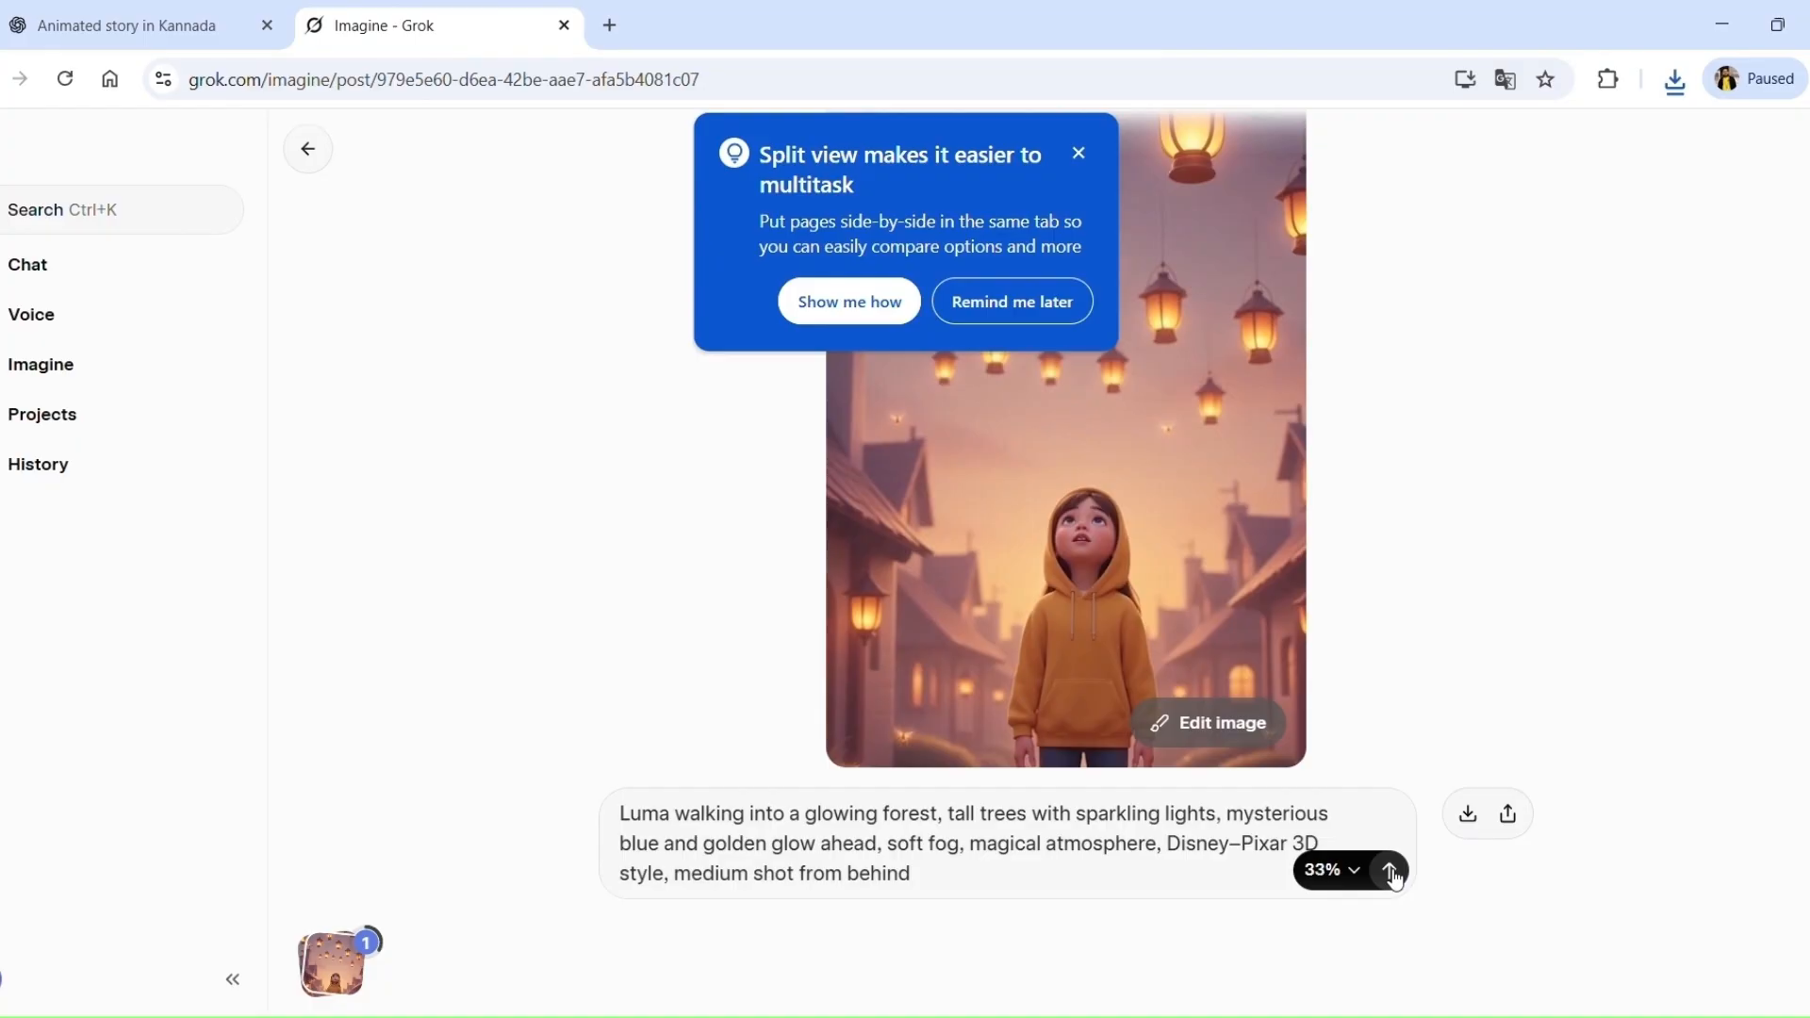
Step: Postpone the split view suggestion, then copy the forest video's final frame for the Scene 3 video of Luma kneeling beside a glowing star
left_click(1046, 302)
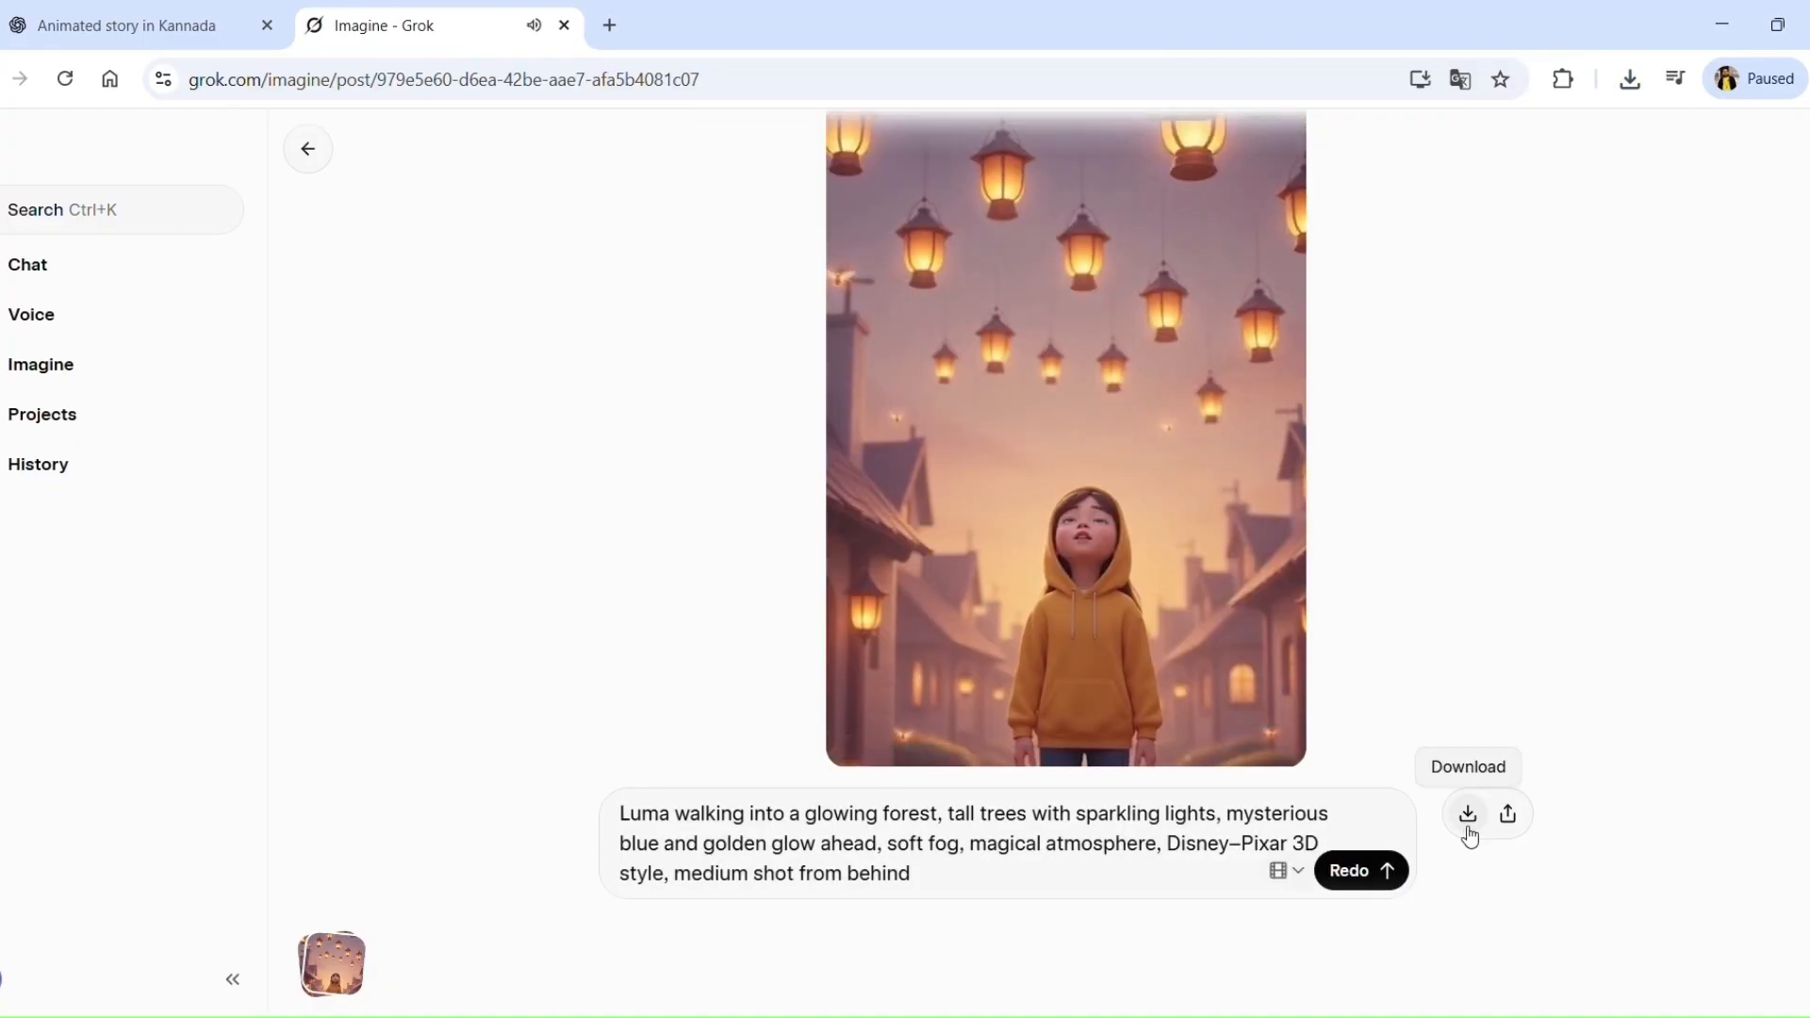
right_click(1100, 371)
left_click(1225, 600)
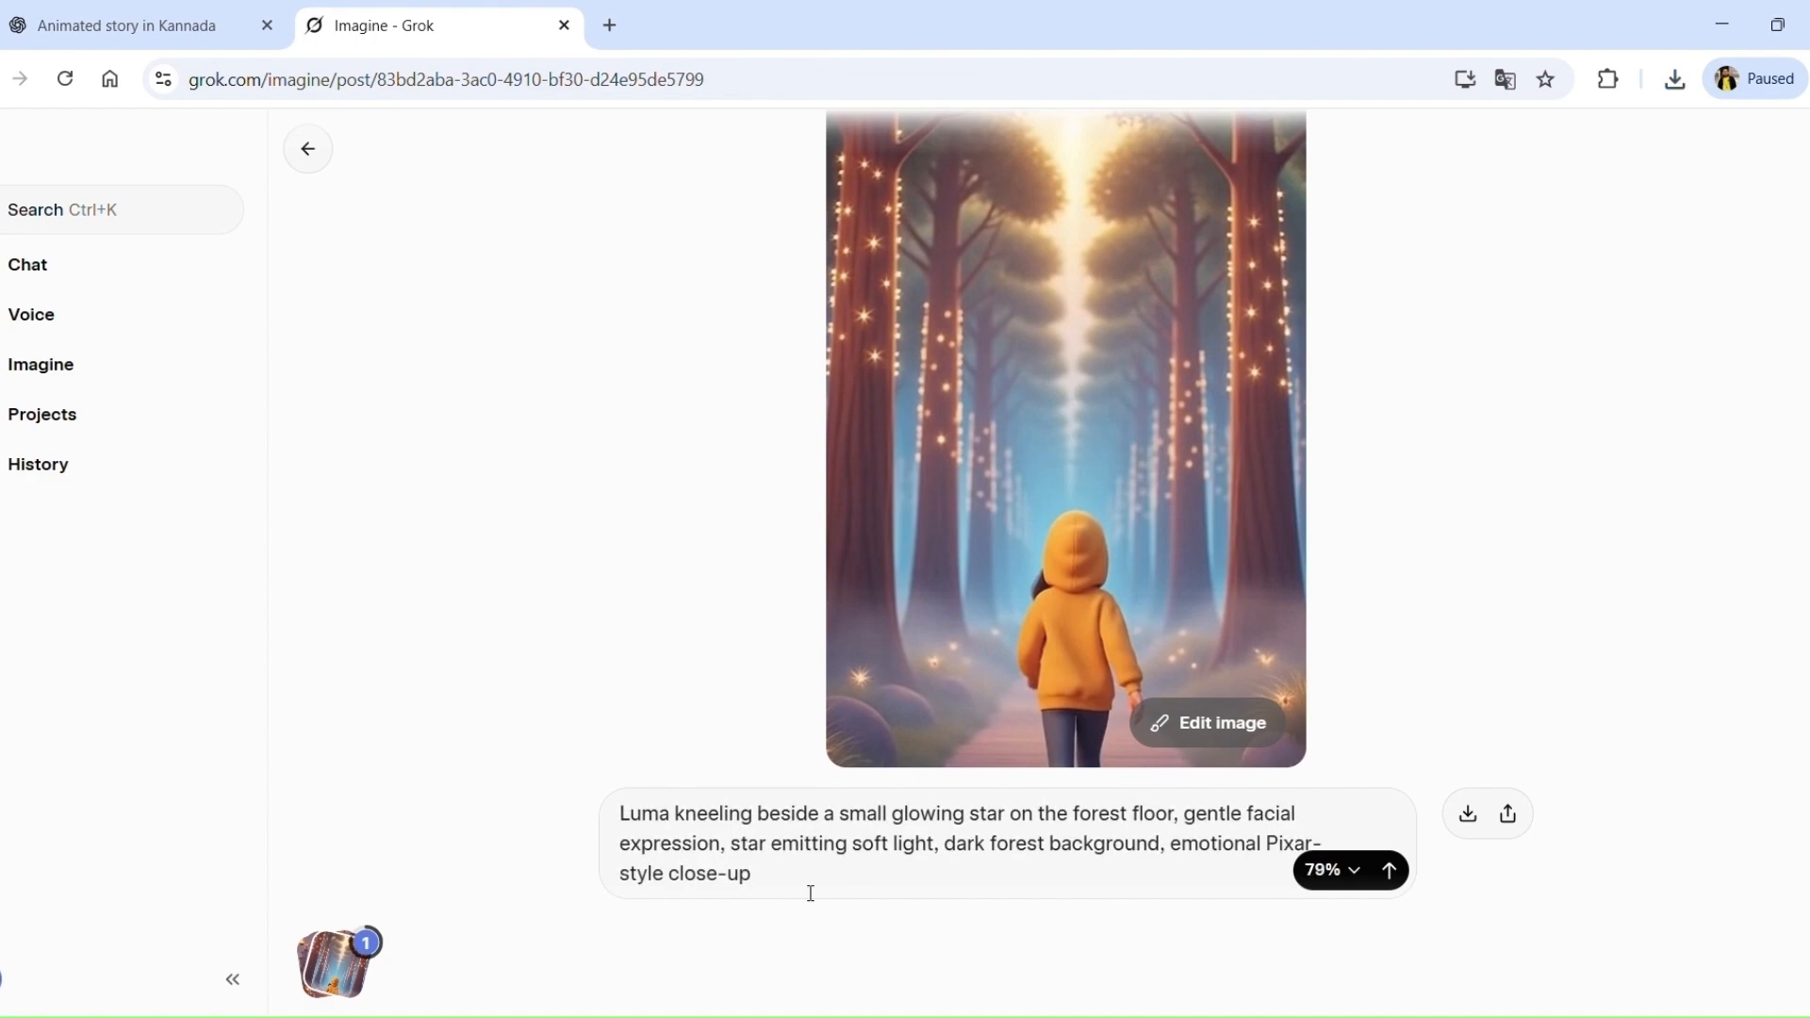
Step: Generate the Scene 4 video of Luma holding the glowing star from Scene 3's final frame, and copy its end frame
right_click(1118, 464)
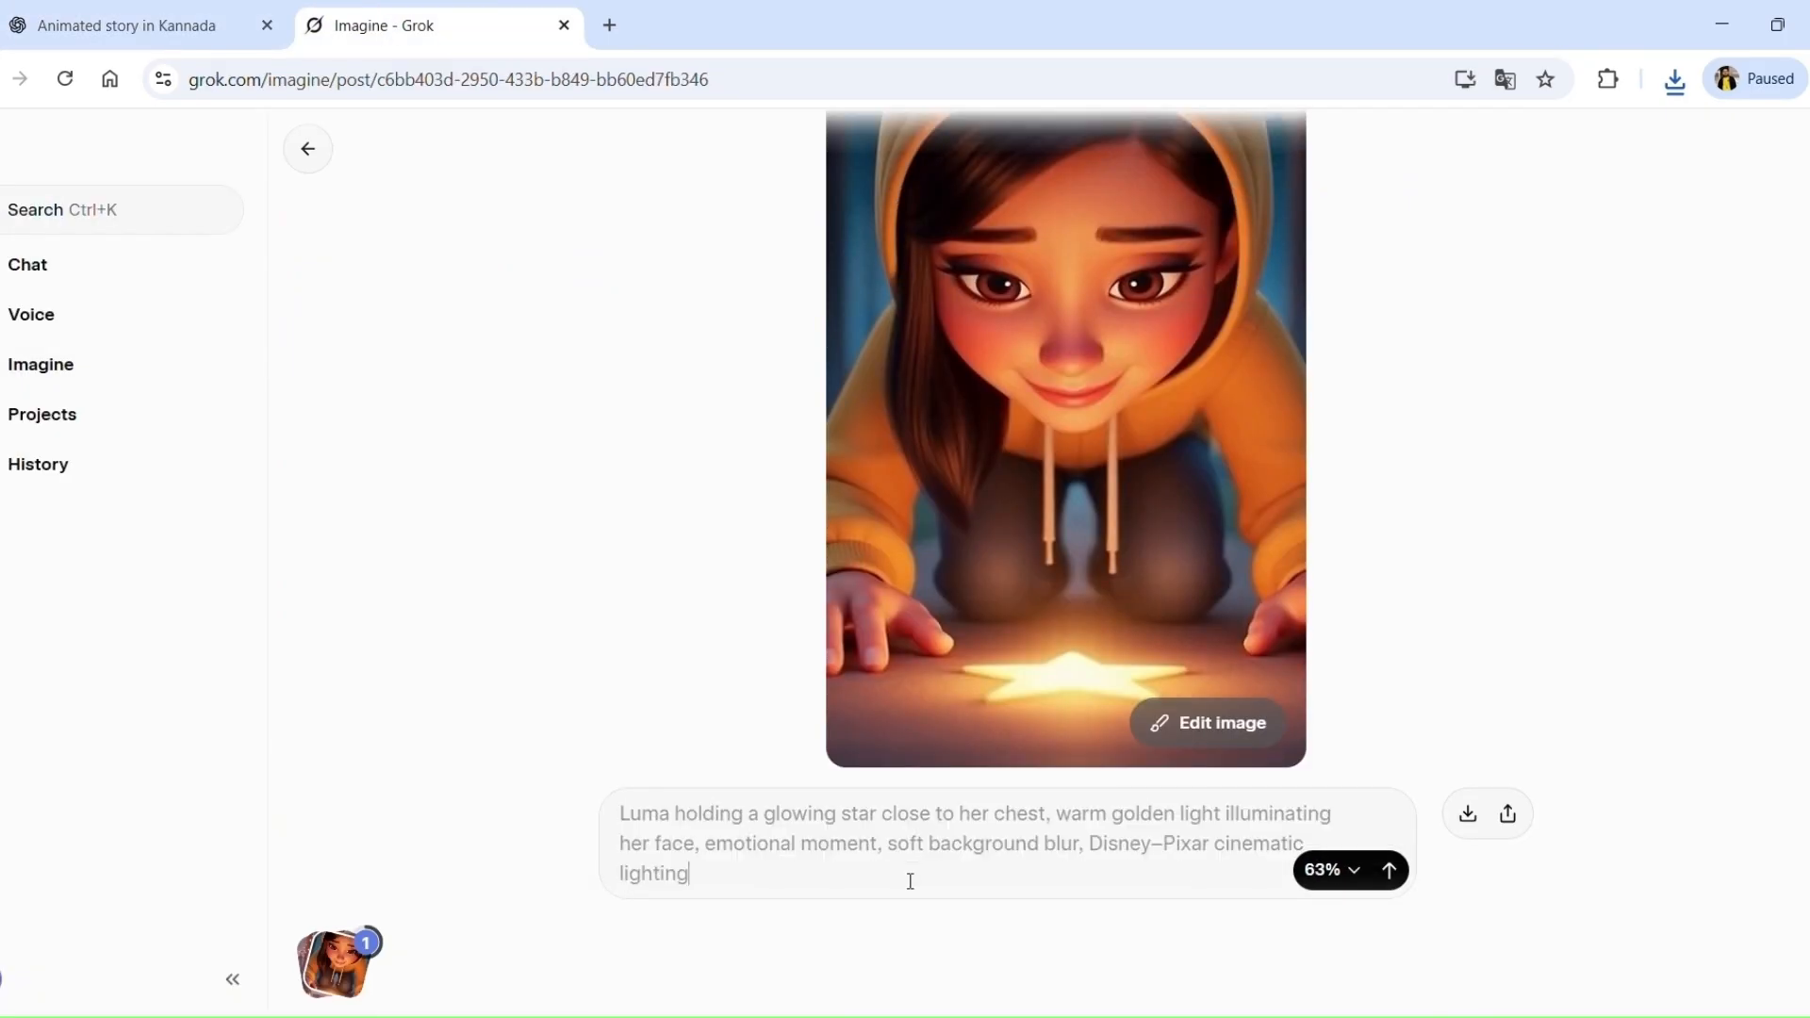
right_click(1172, 353)
left_click(1301, 586)
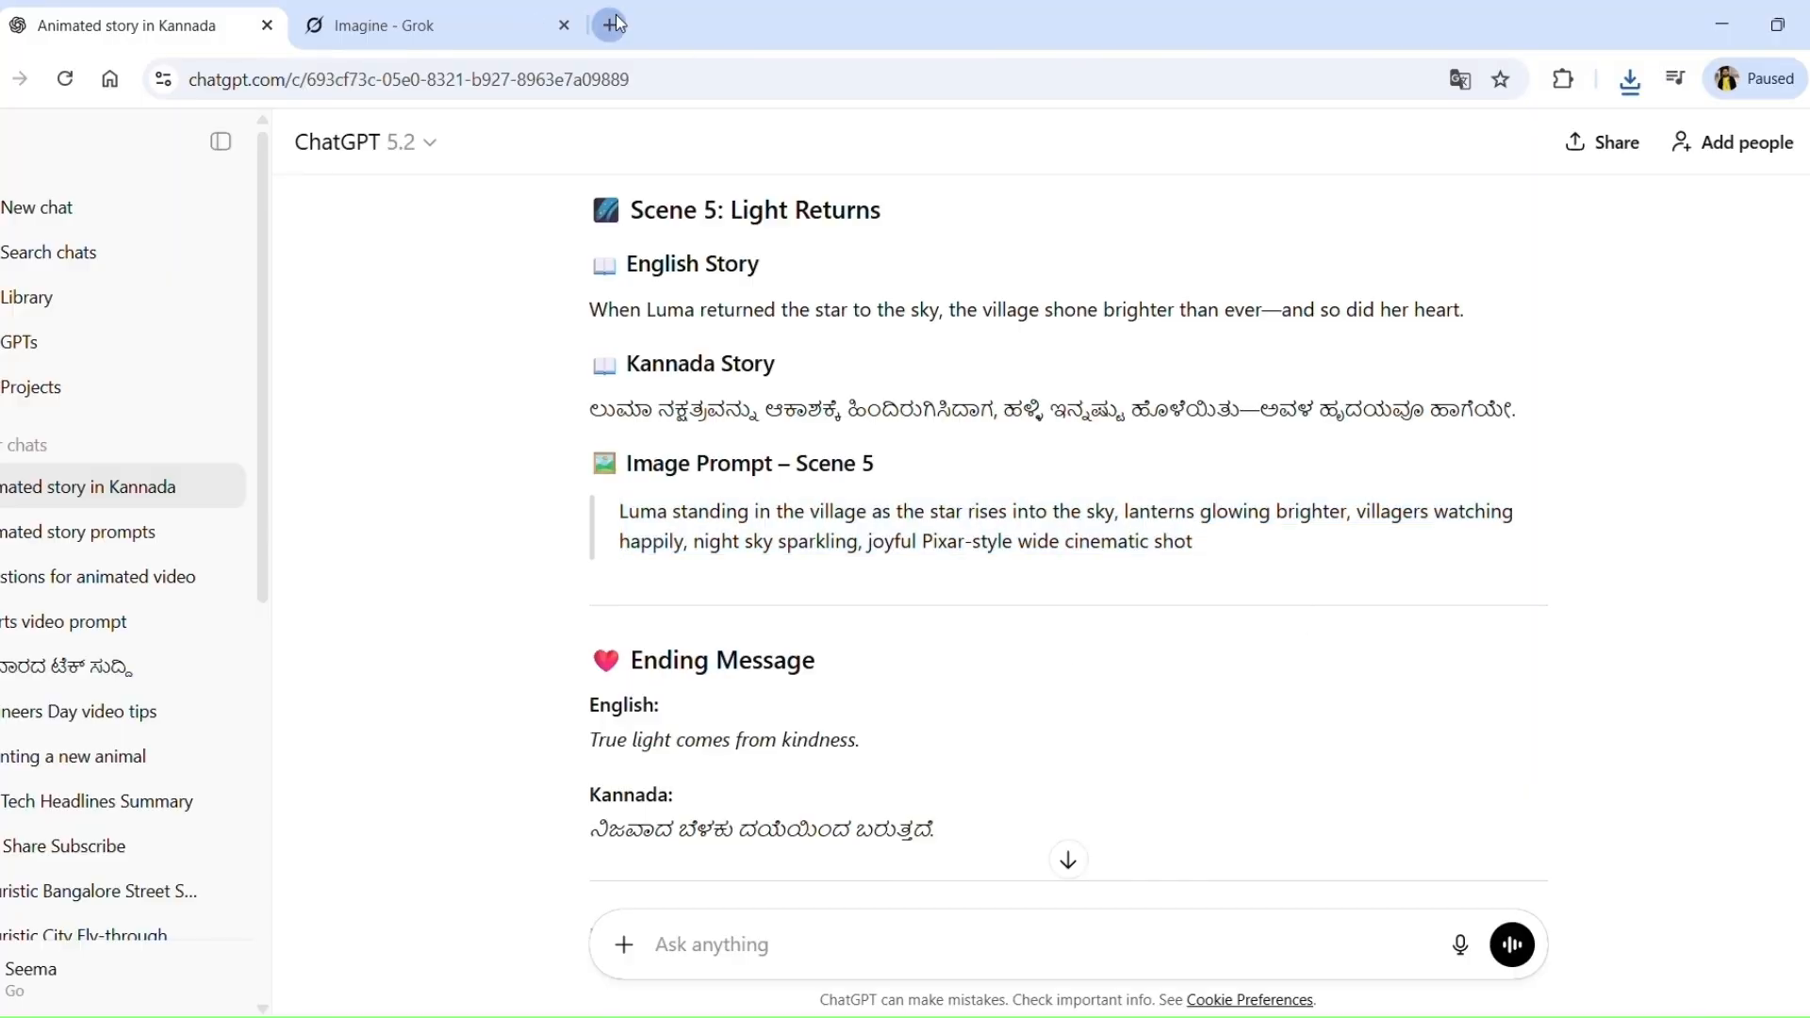
Step: Search the web for "google ai studio" in a new tab
left_click(609, 25)
type("Goog")
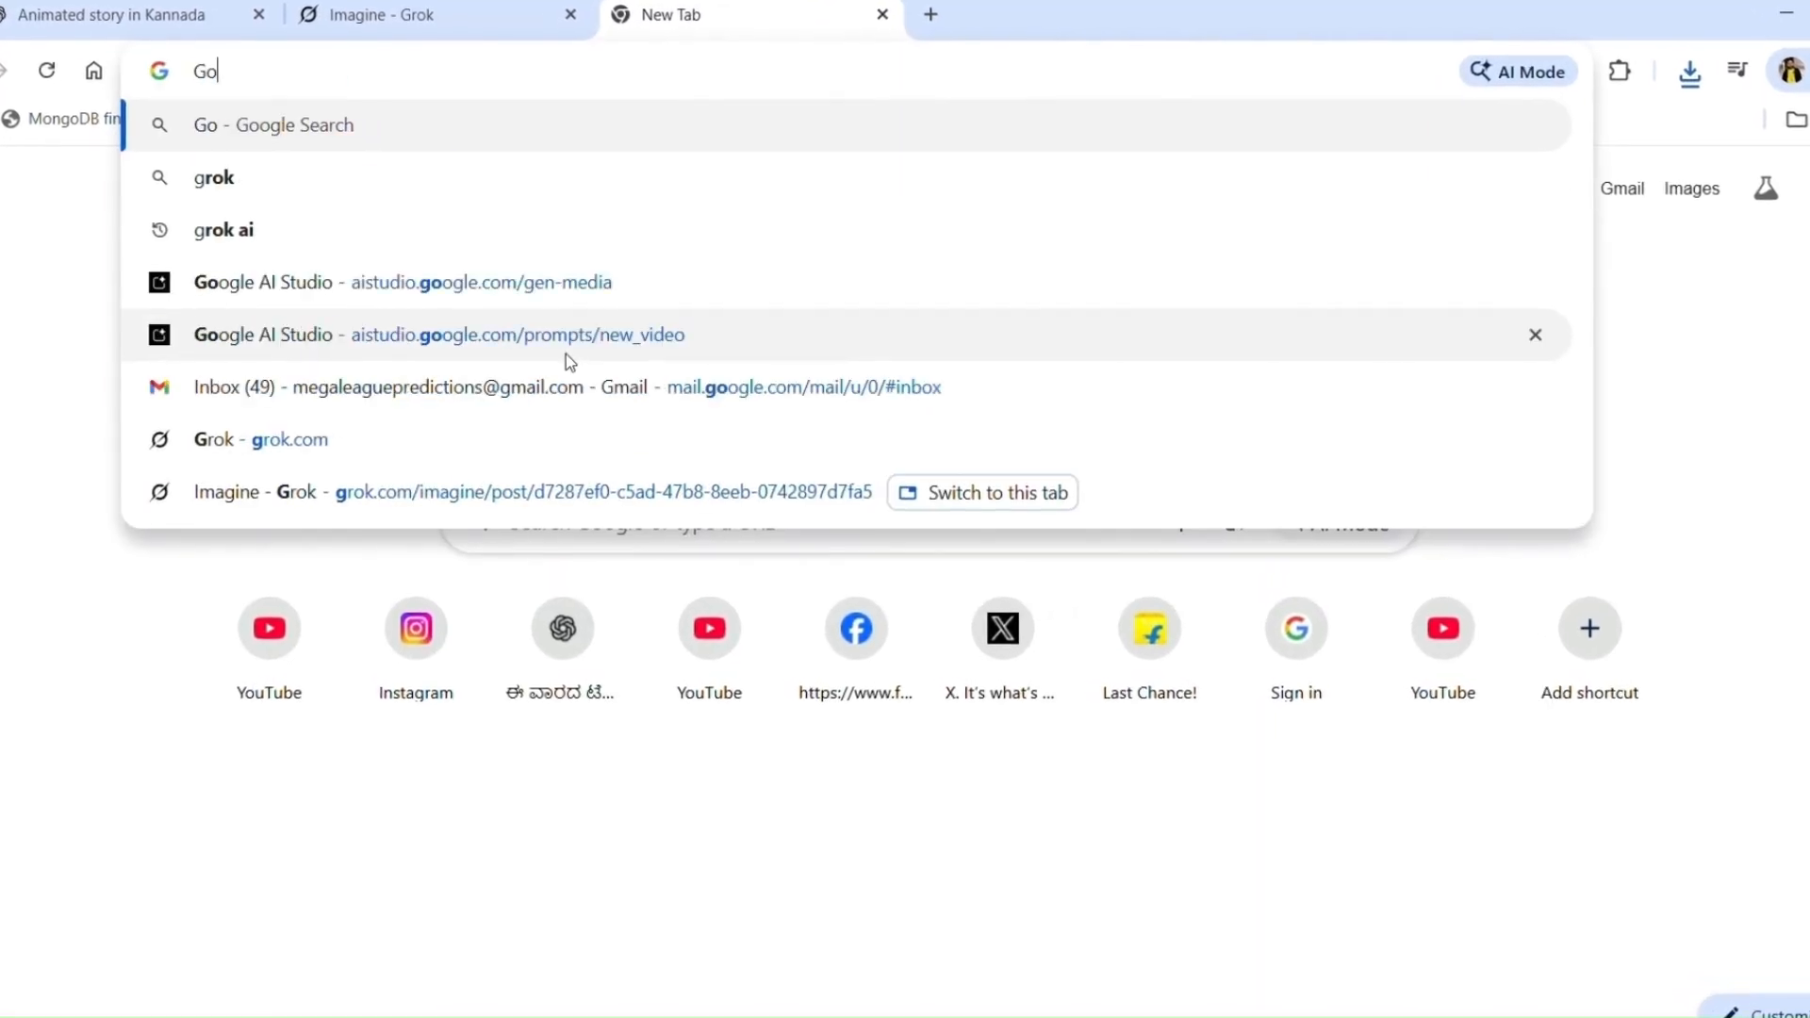
type("l")
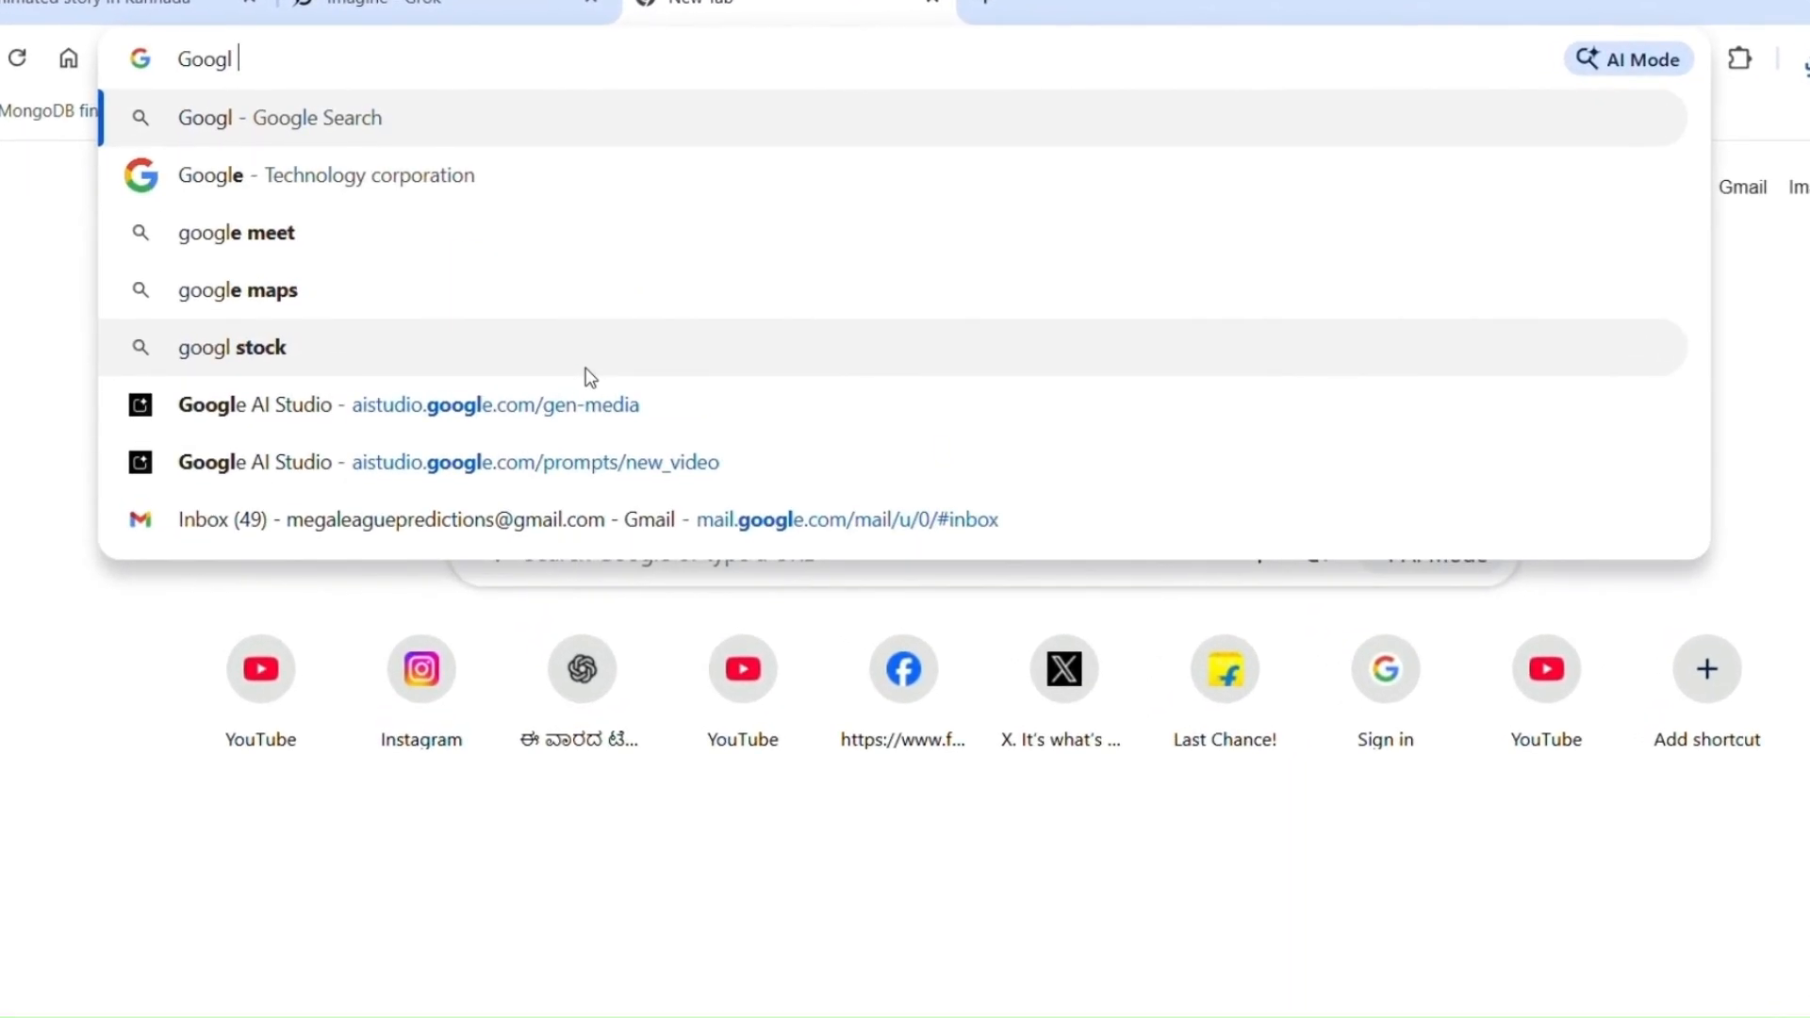
type("e")
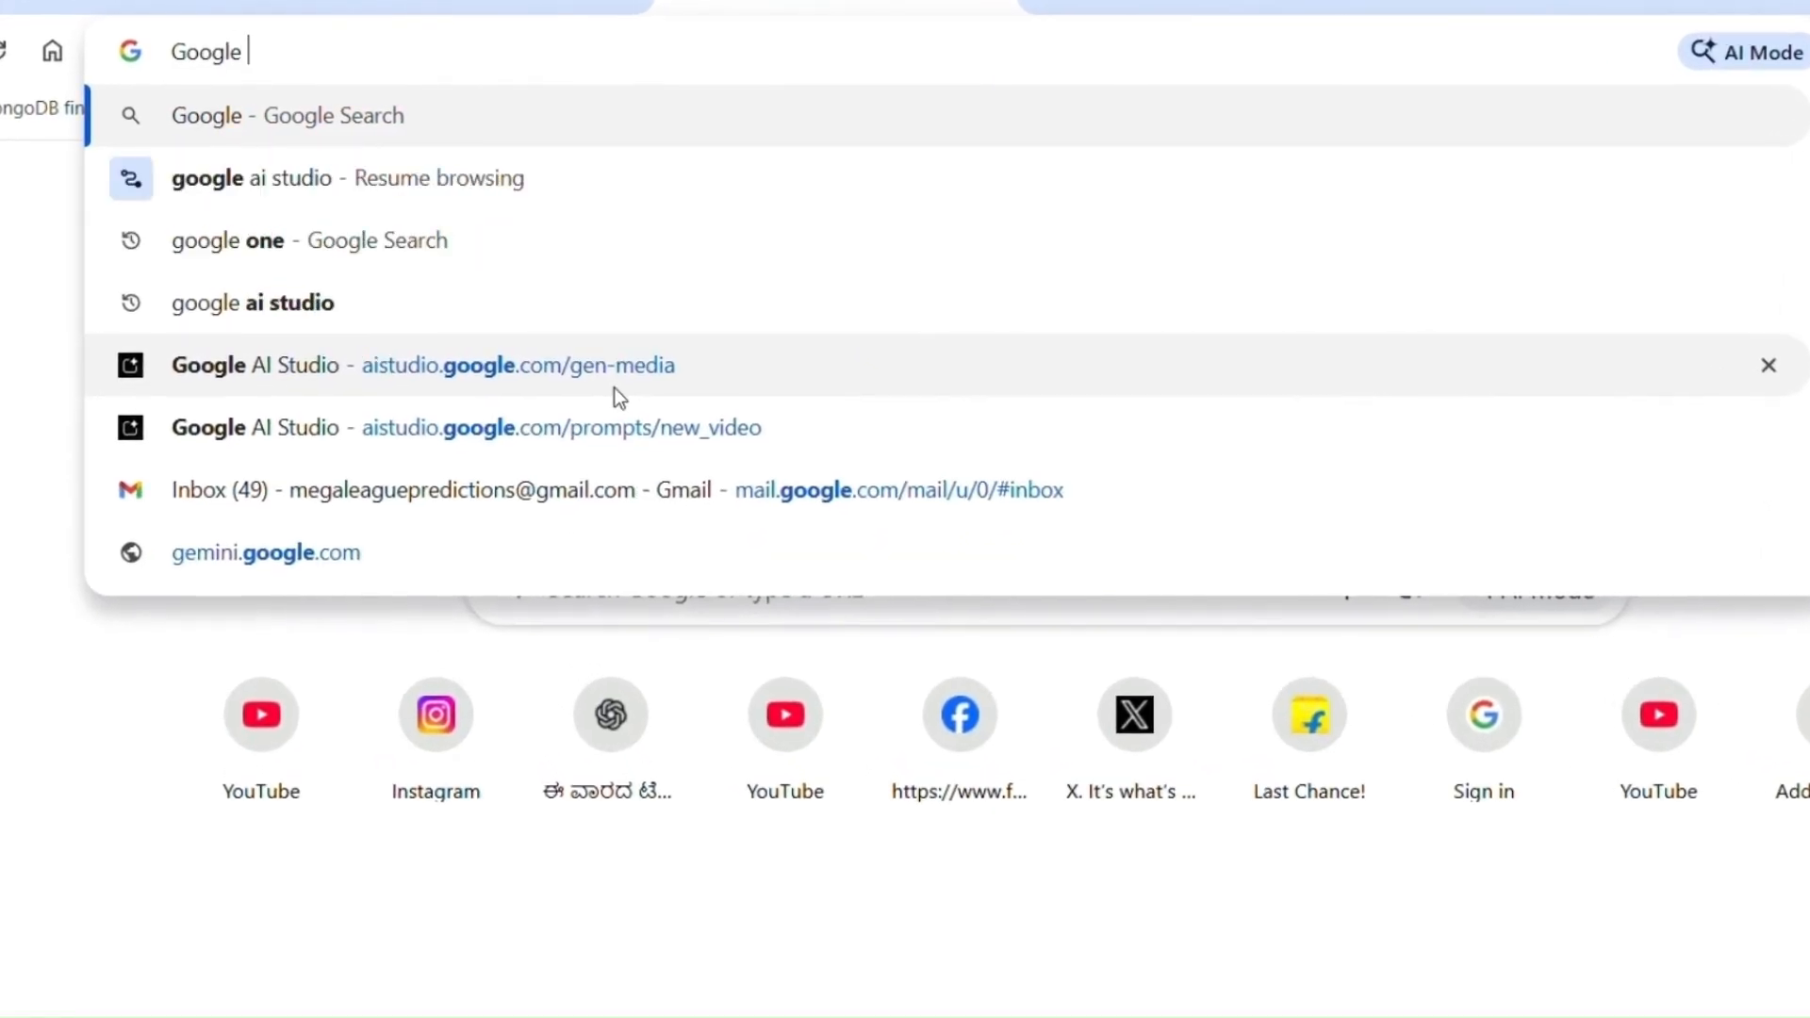
type(" ai ")
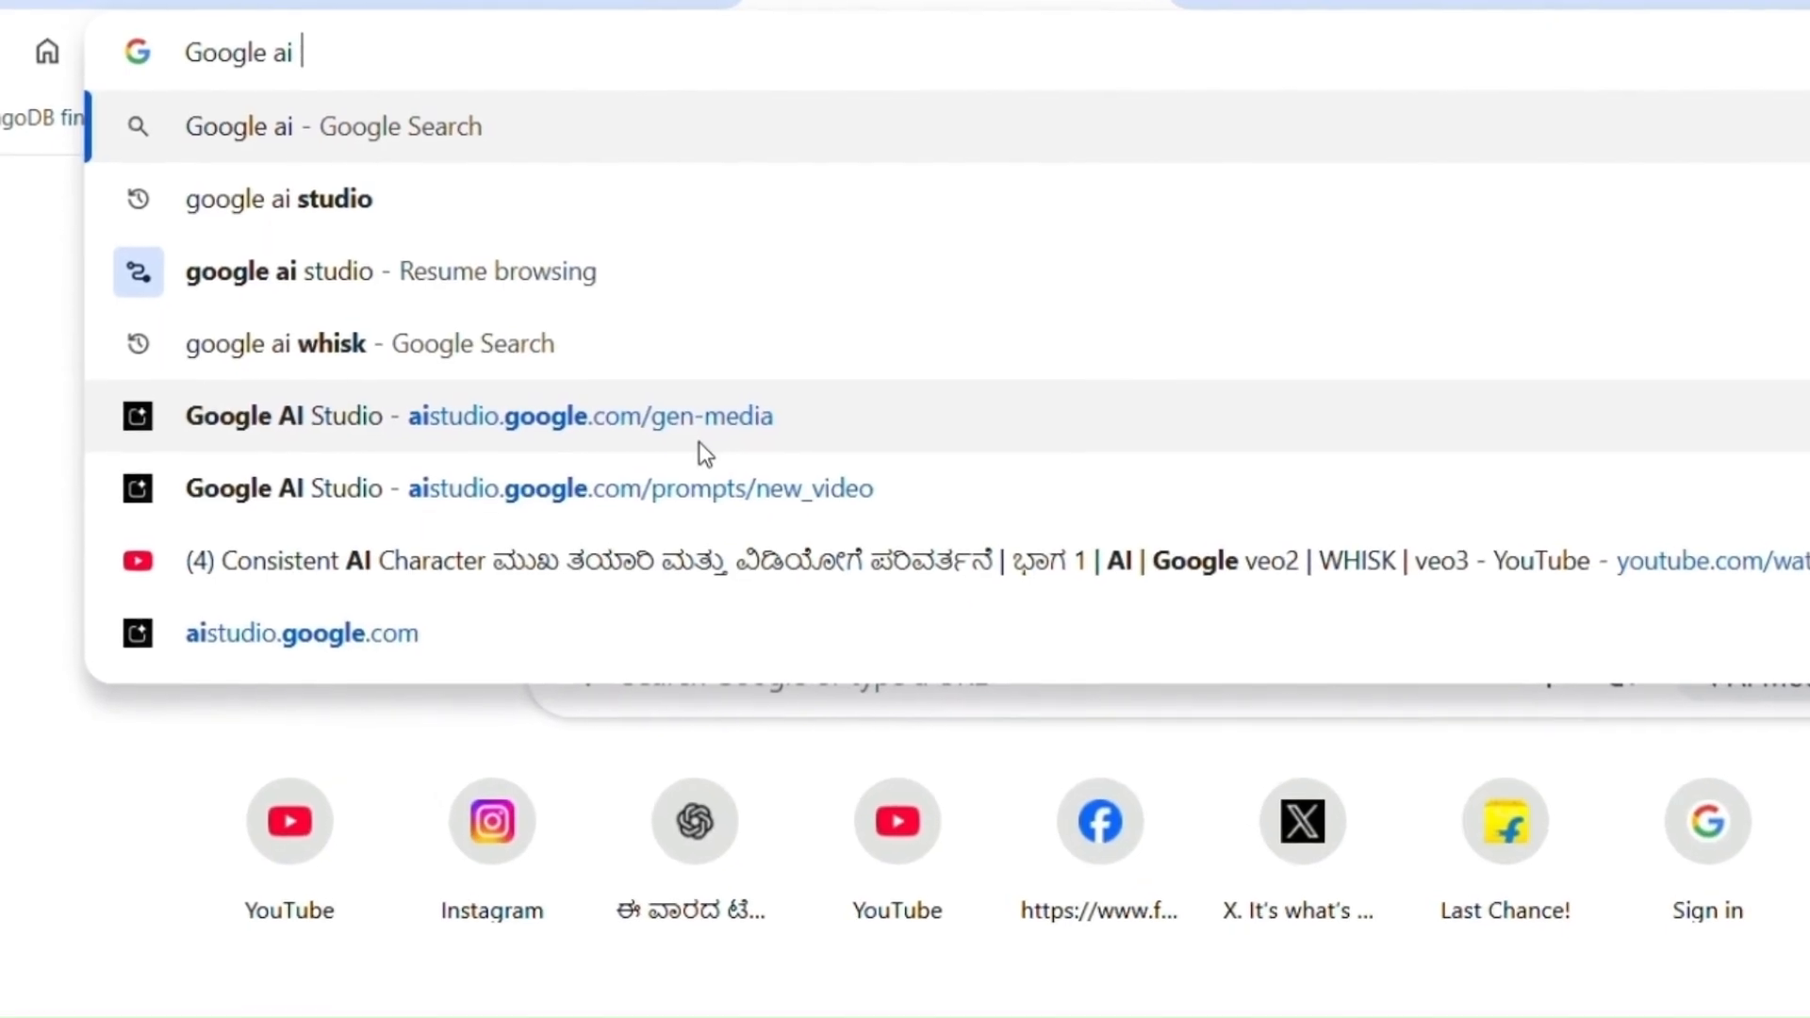
type("stud")
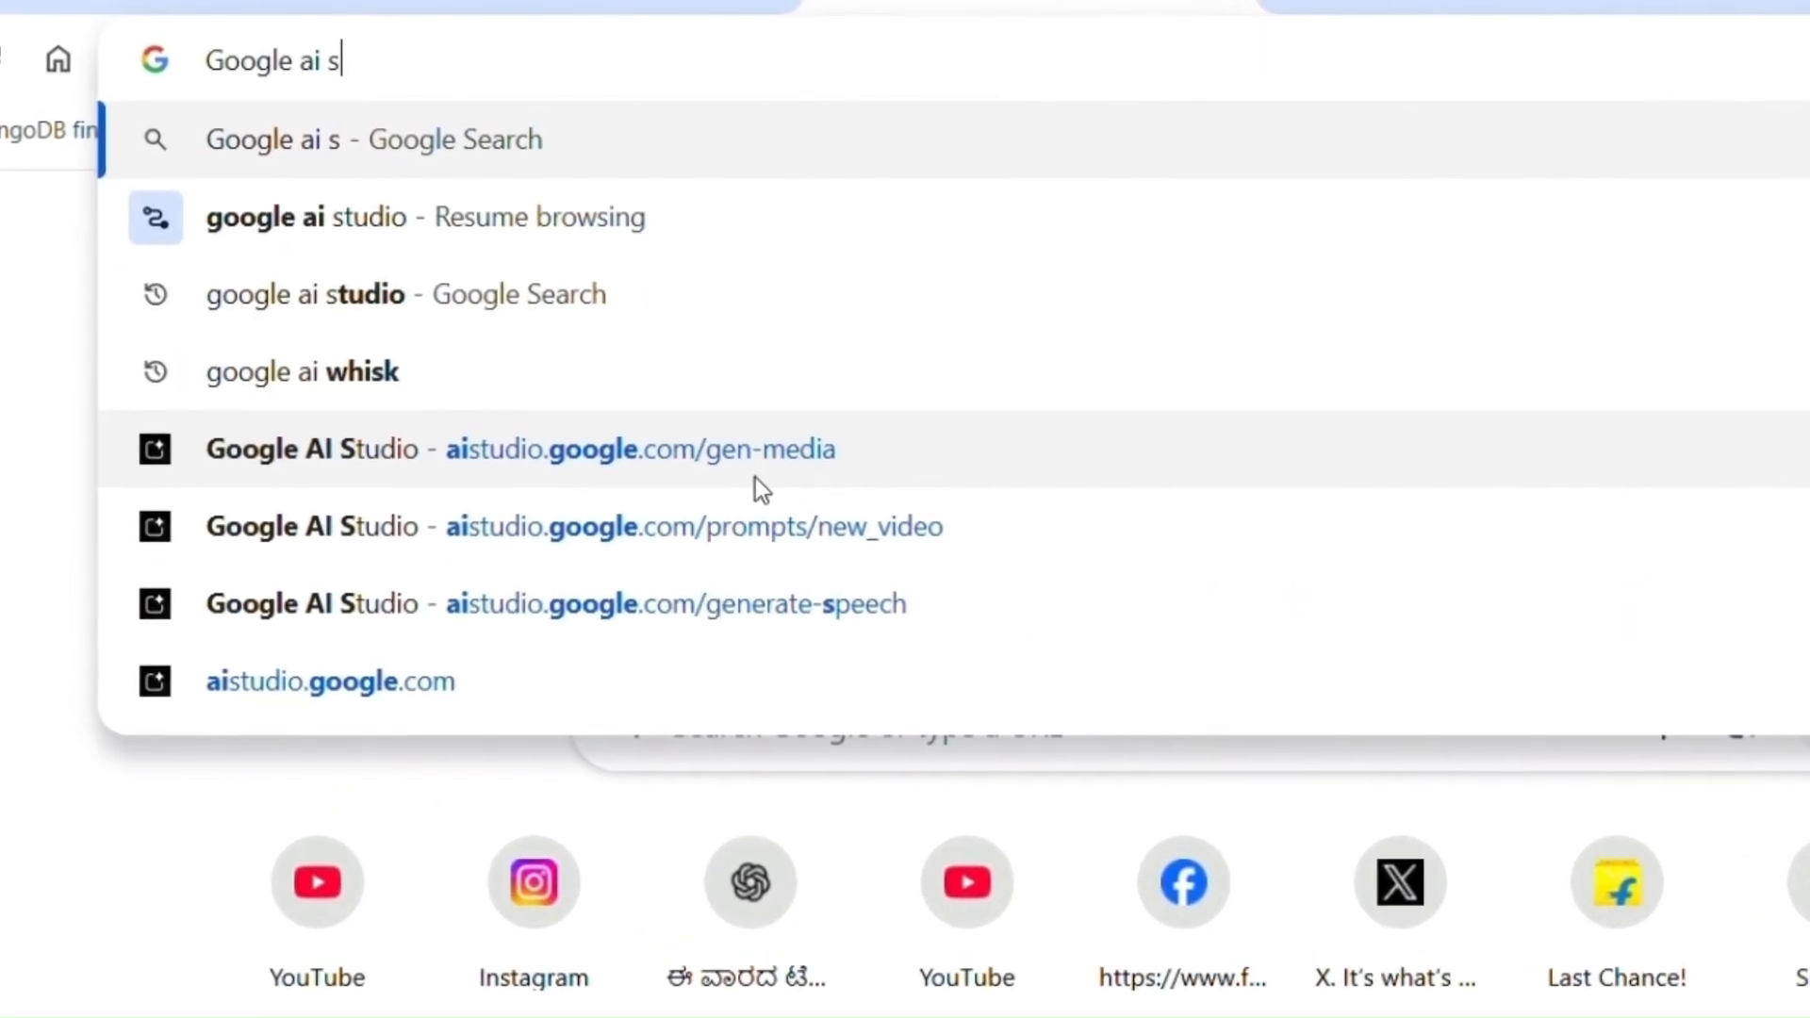
type("i")
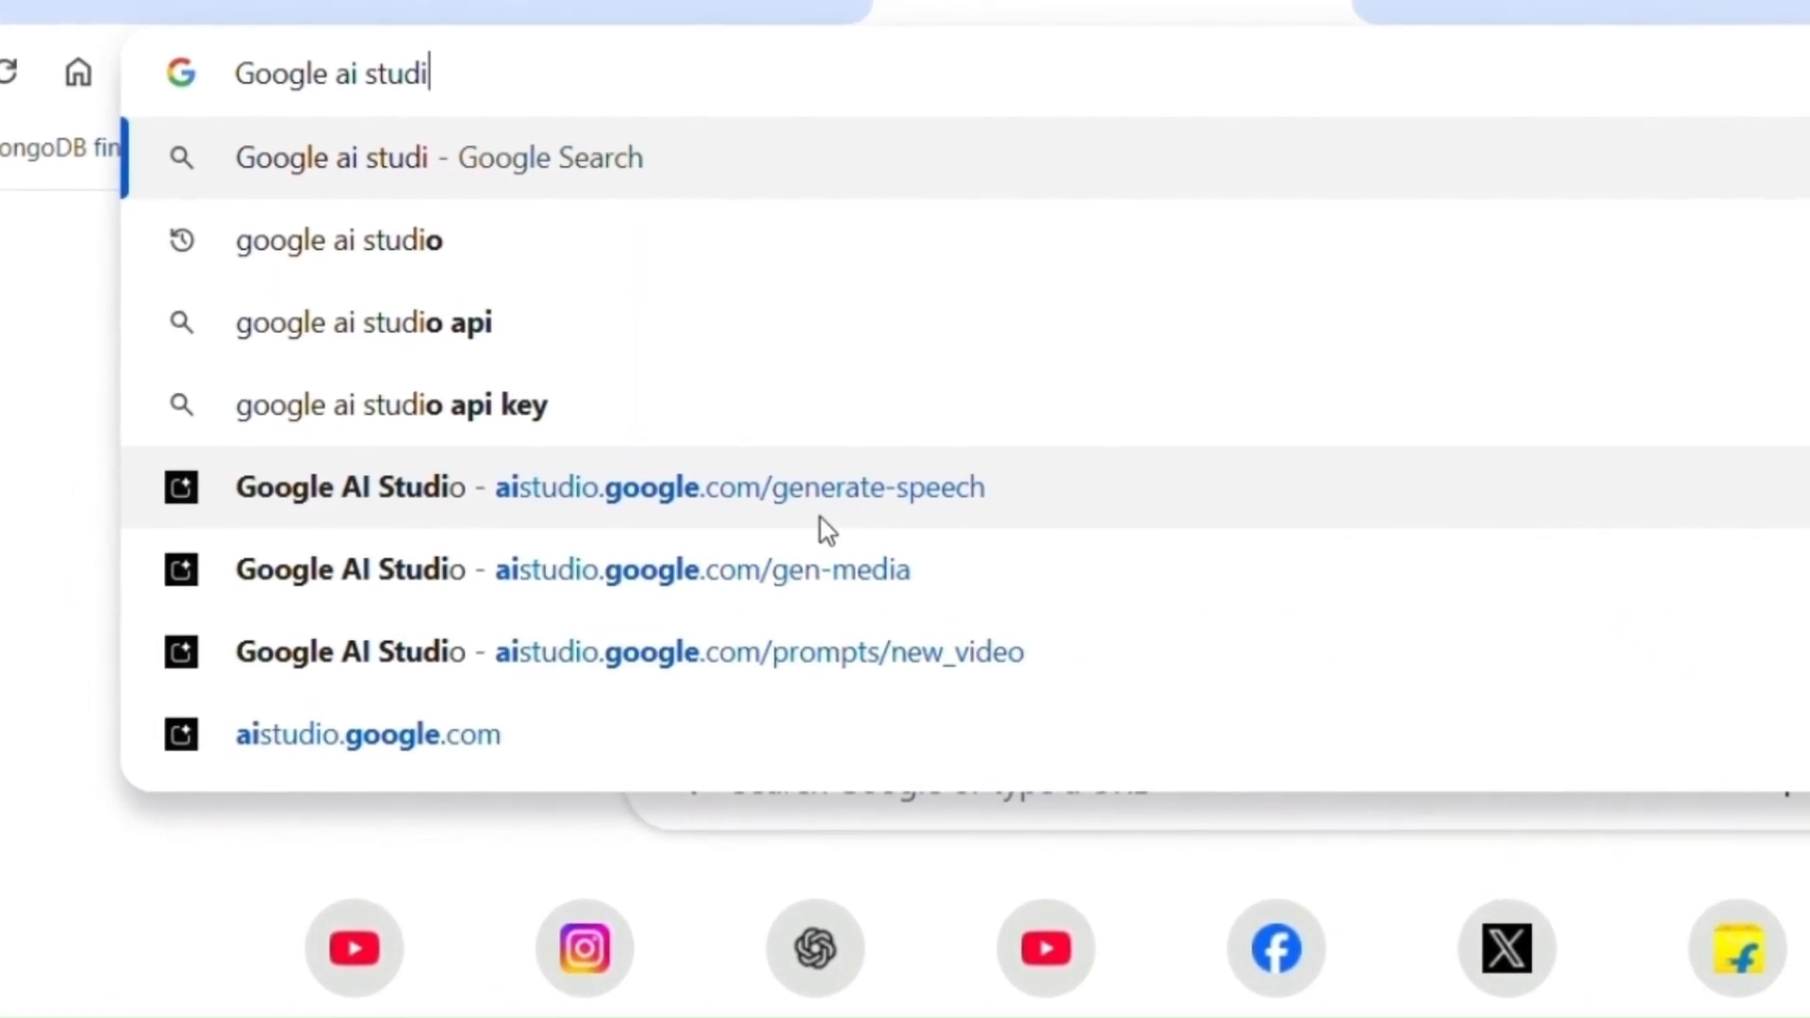
key("Down")
key("Return")
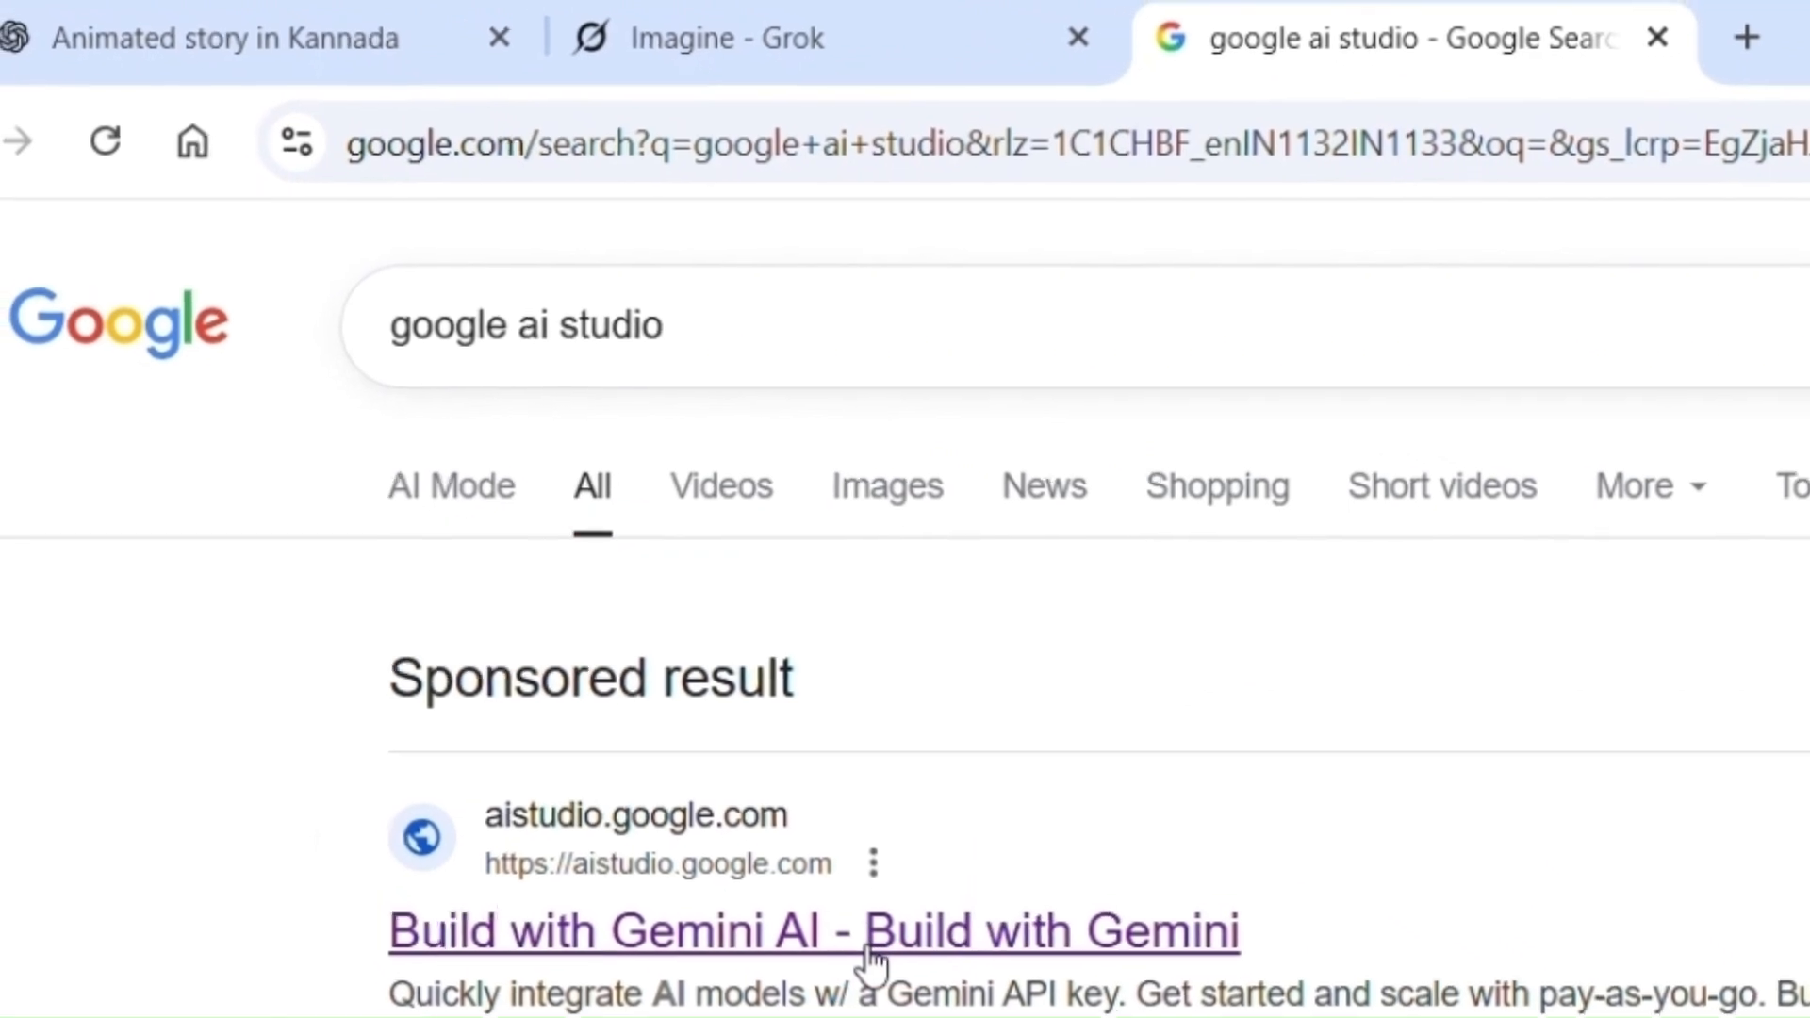
Step: Open Google AI Studio from the search results and go to Text to speech with Gemini
left_click(891, 978)
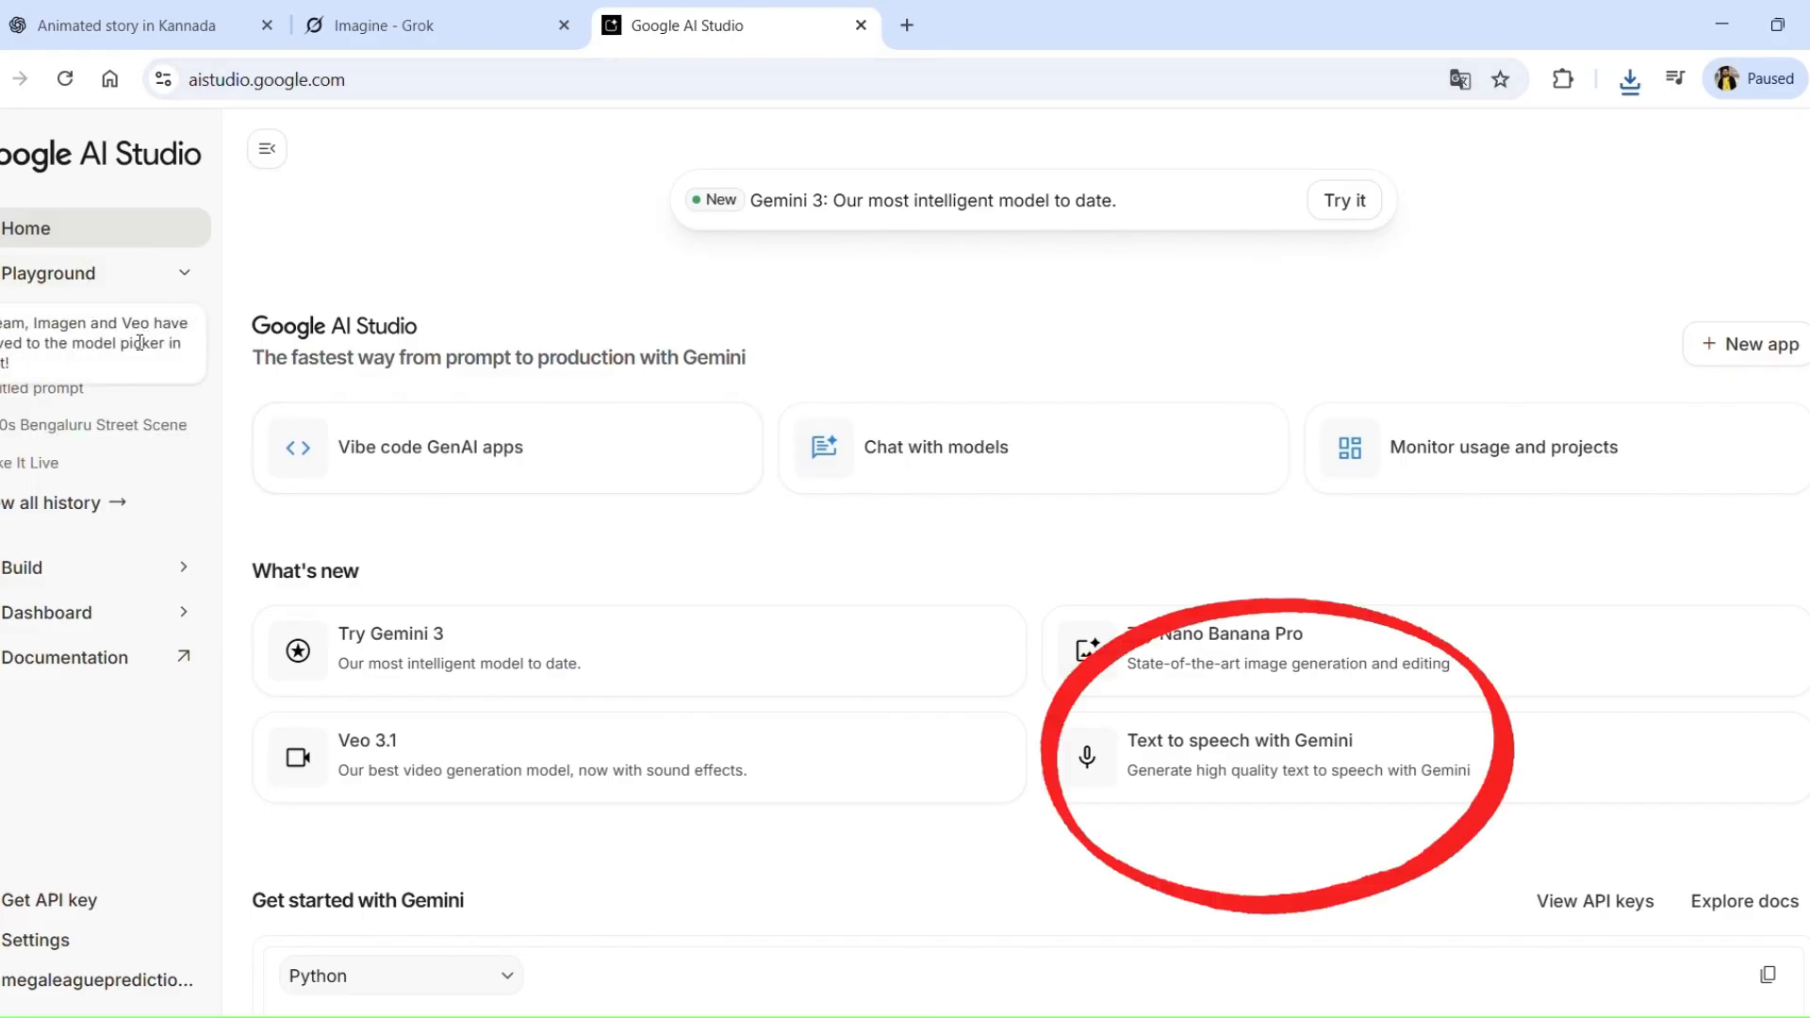
scroll(1224, 461, "down", 3)
left_click(1225, 461)
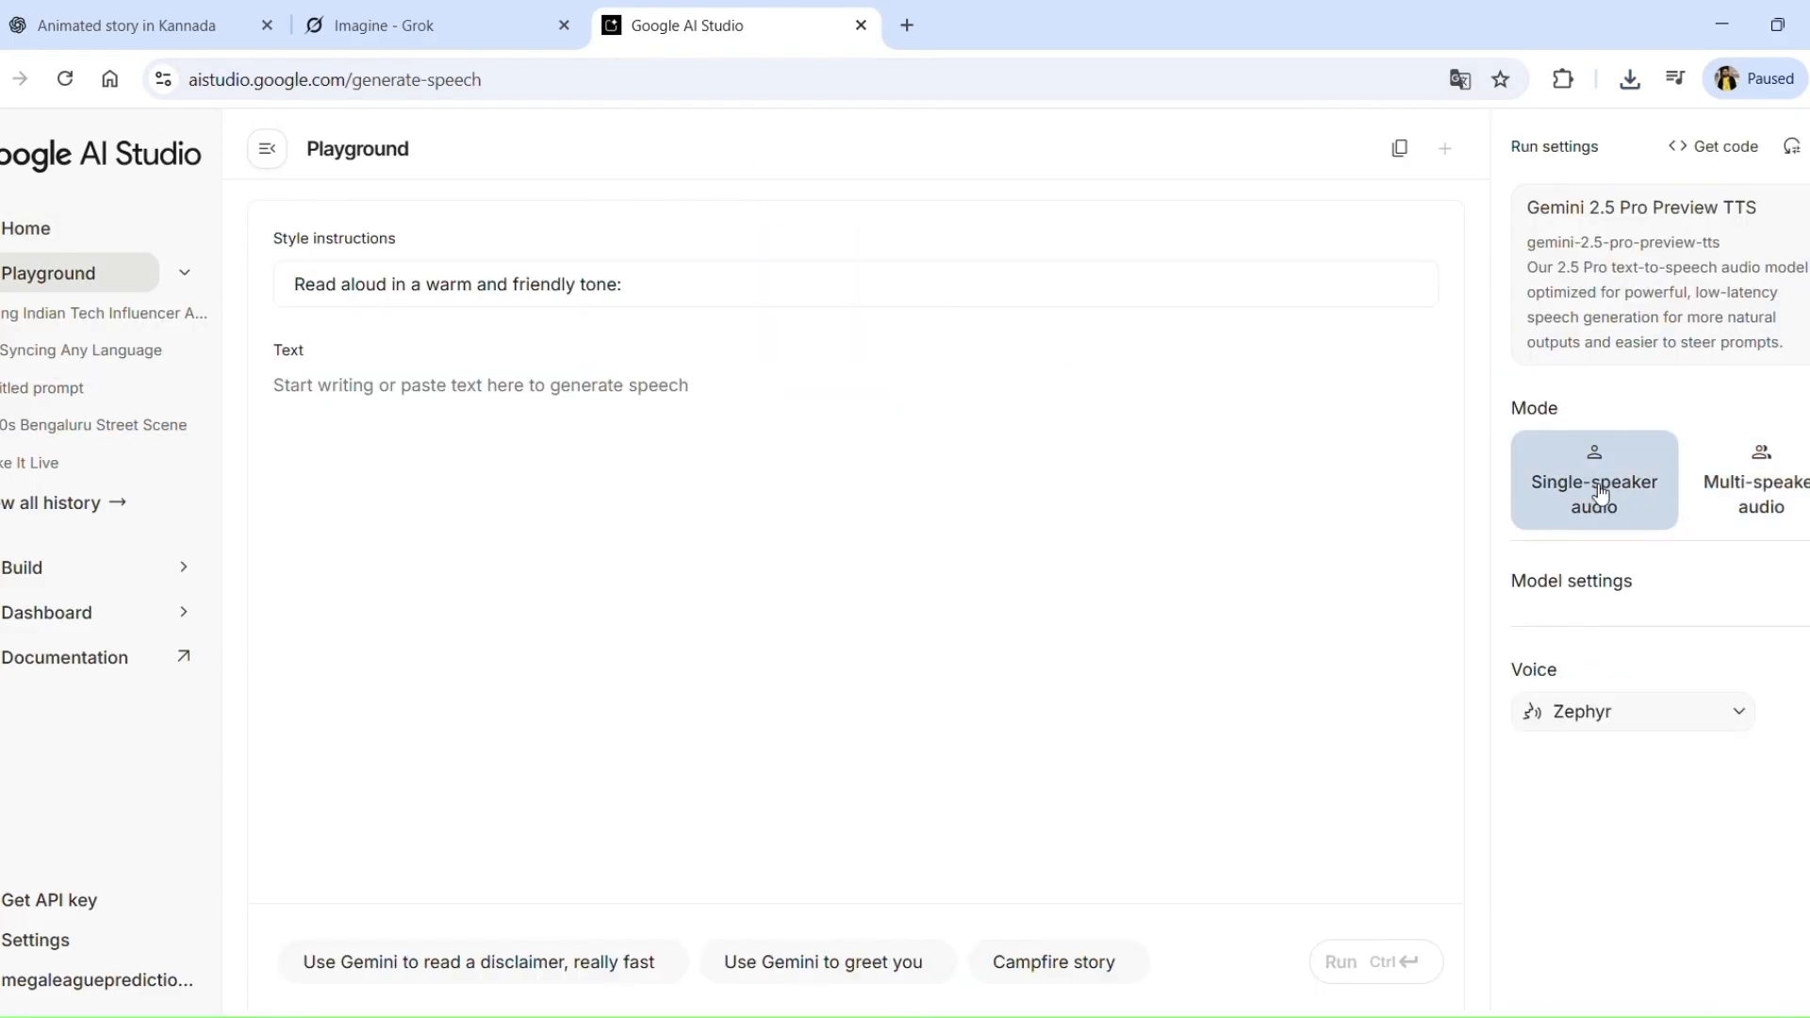
Step: Set the style instructions to "Read aloud in a Documentory tone:" and copy the Scene 1 Kannada story from ChatGPT into the speech text
left_click(1581, 718)
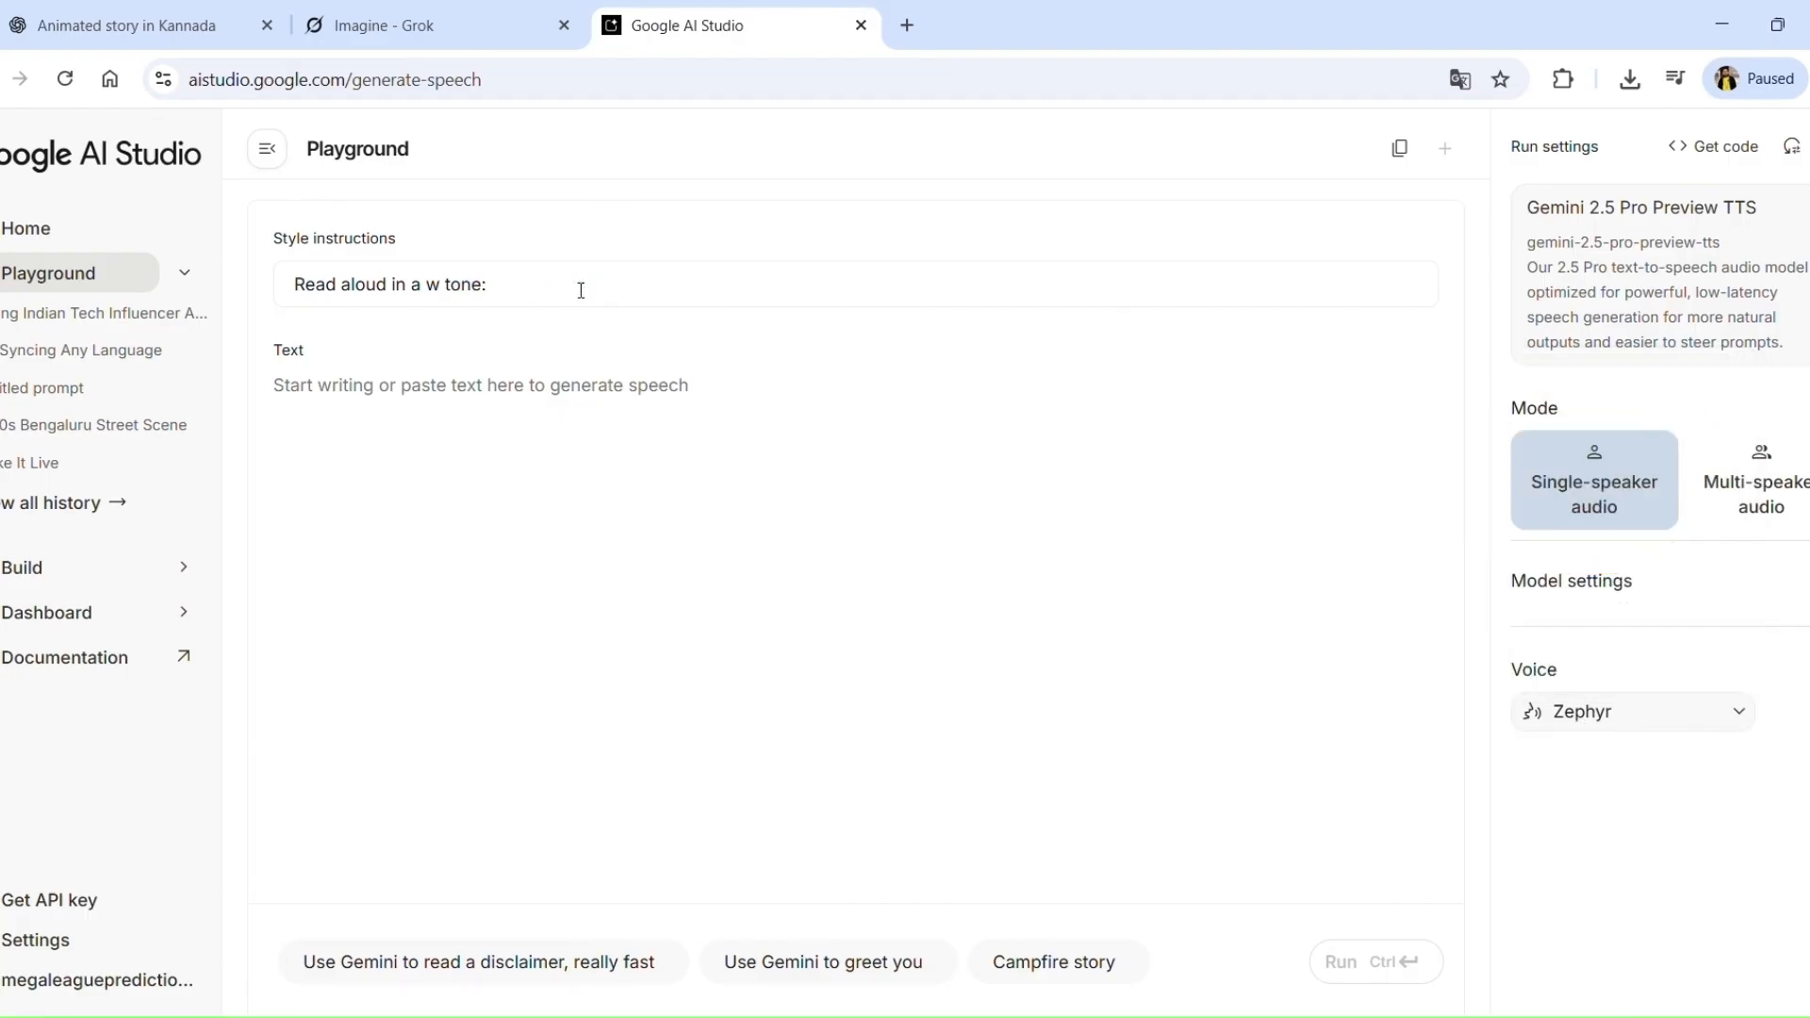
left_click(126, 26)
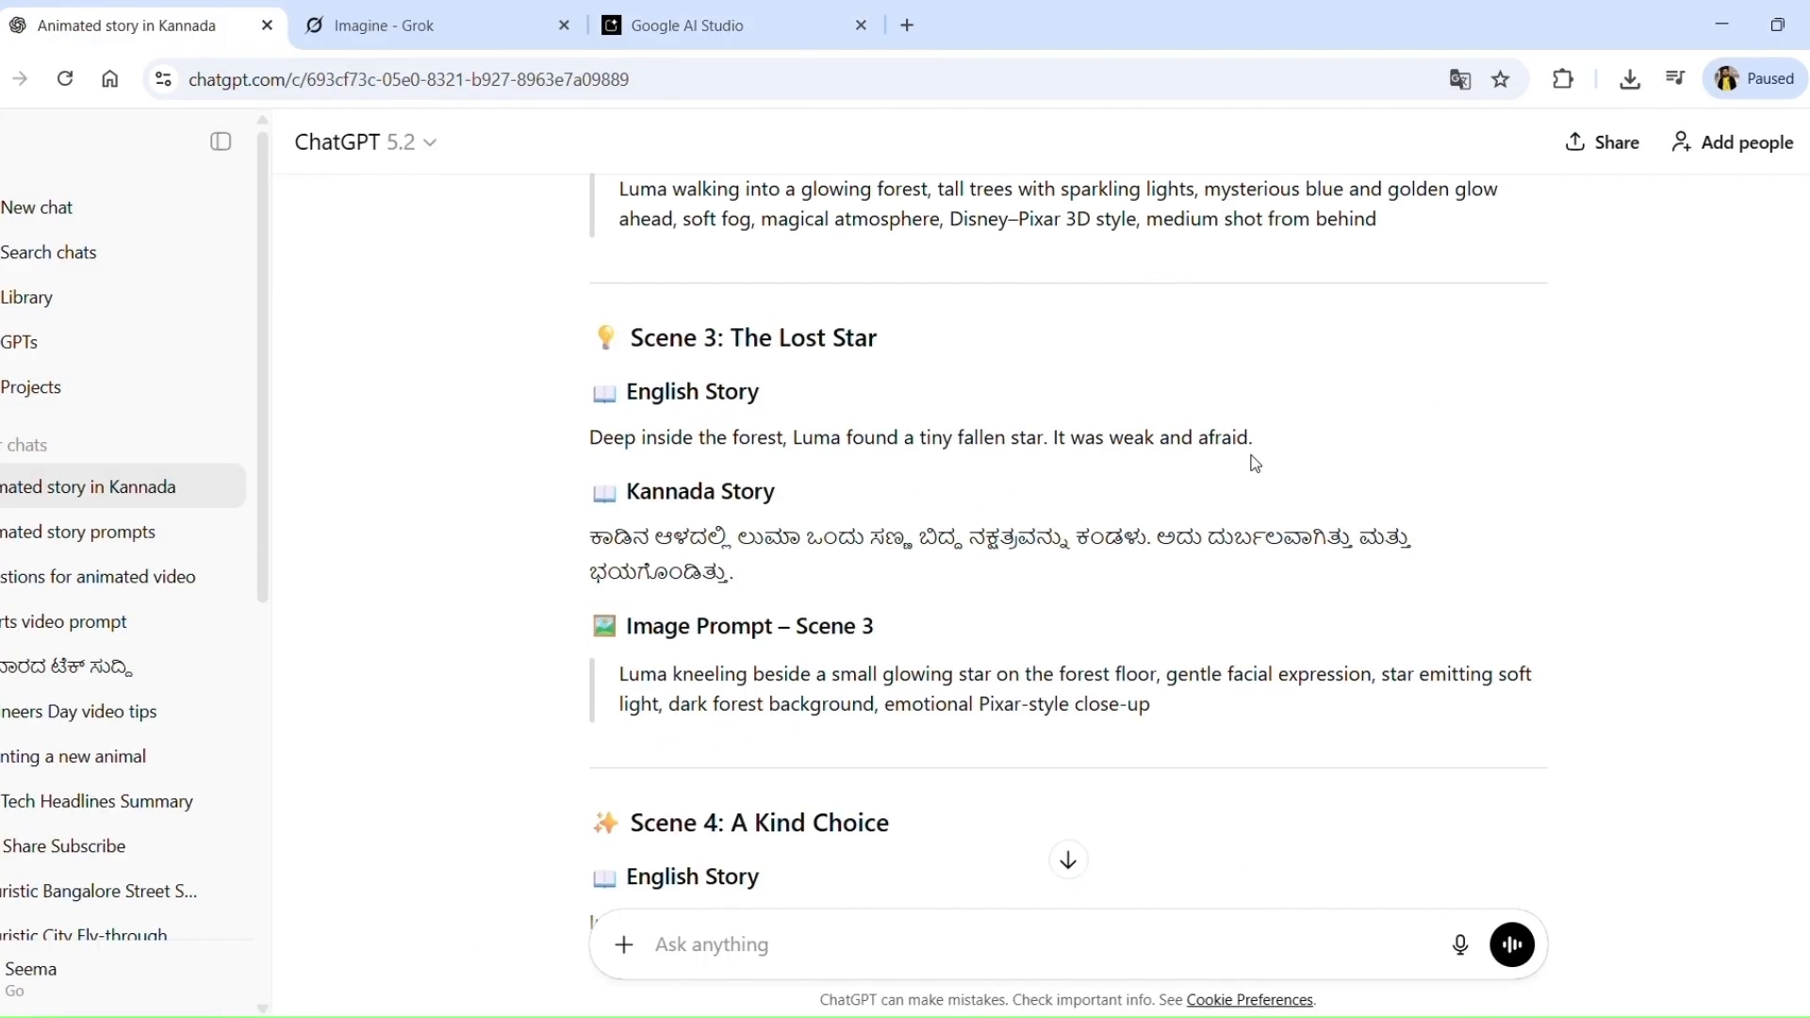
scroll(943, 566, "up", 5)
left_click_drag(590, 626, 934, 654)
key("ctrl+c")
left_click(735, 25)
left_click(438, 416)
key("ctrl+v")
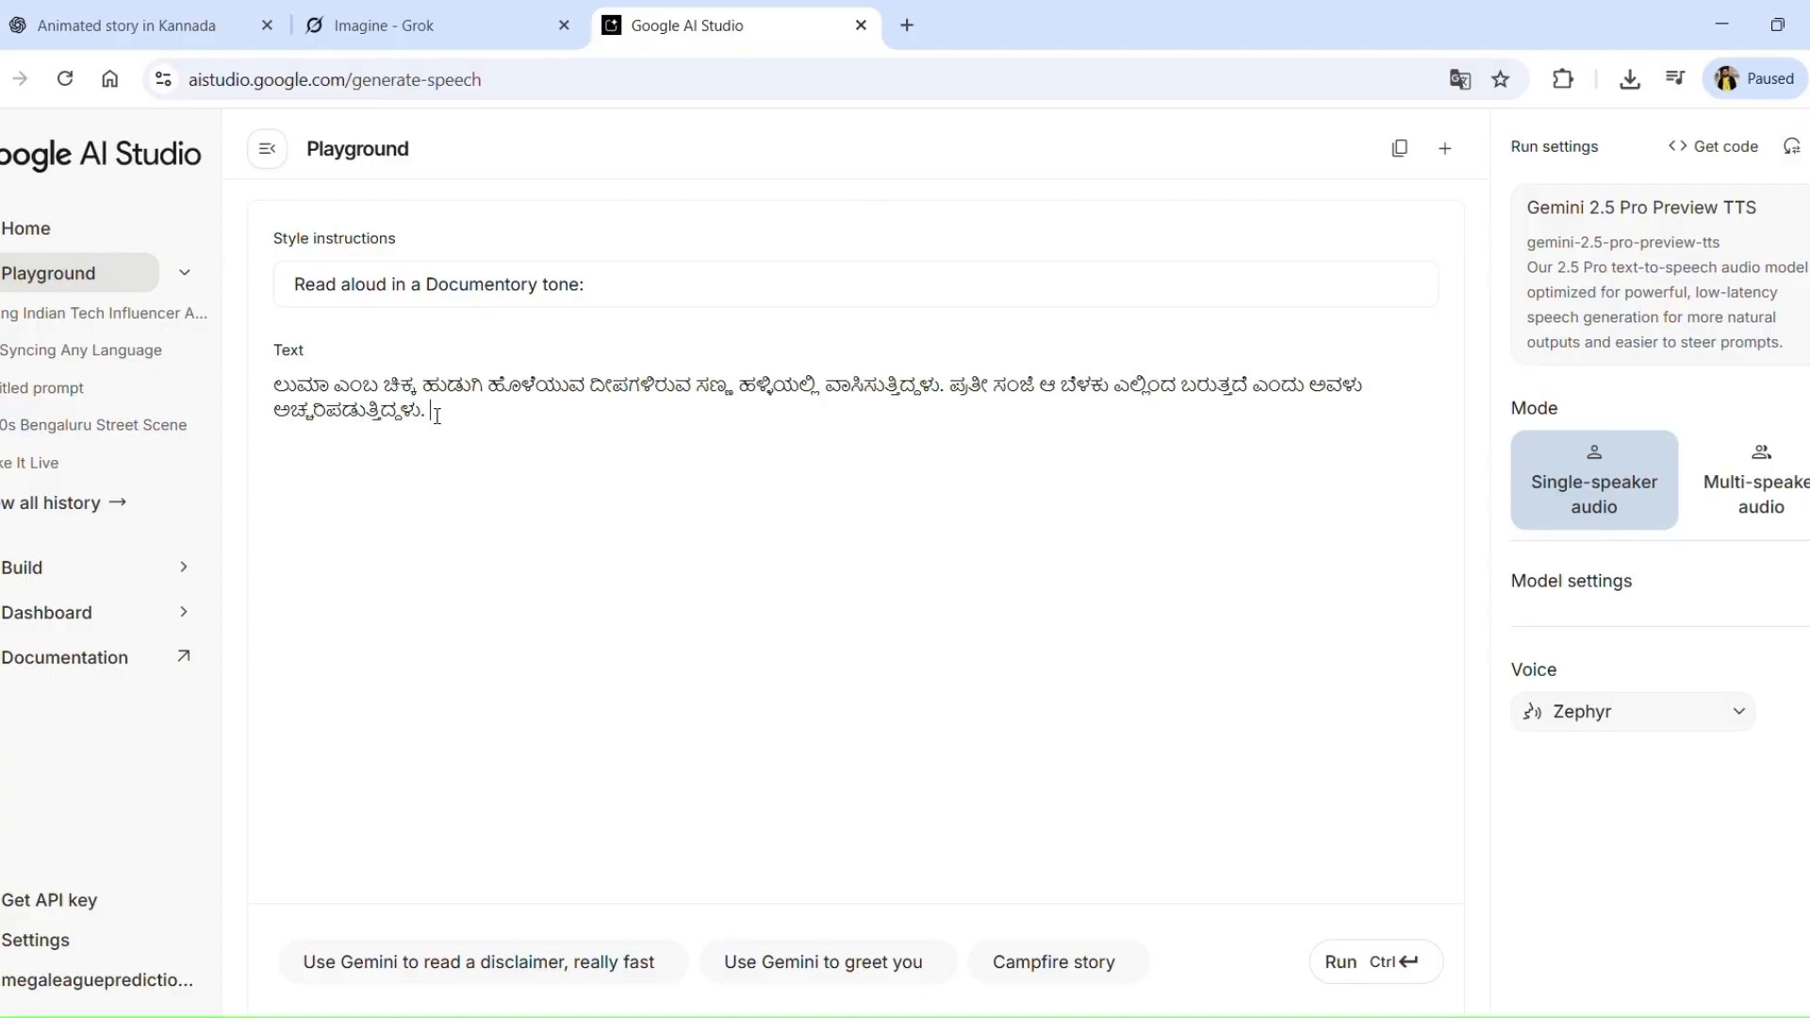
Step: Copy the Scene 2 Kannada story from ChatGPT and append it to the speech text in Google AI Studio
left_click(126, 25)
scroll(943, 565, "down", 5)
left_click_drag(590, 601, 740, 637)
left_click(674, 29)
key("ctrl+v")
Step: Append the Scene 3 Kannada story about the fallen star from ChatGPT to the speech text
left_click(151, 27)
scroll(1644, 670, "down", 6)
left_click_drag(591, 489, 740, 523)
left_click(667, 33)
key("ctrl+v")
Step: Append the Scene 4 "A Kind Choice" Kannada story from ChatGPT to the speech text
left_click(187, 30)
scroll(566, 525, "down", 5)
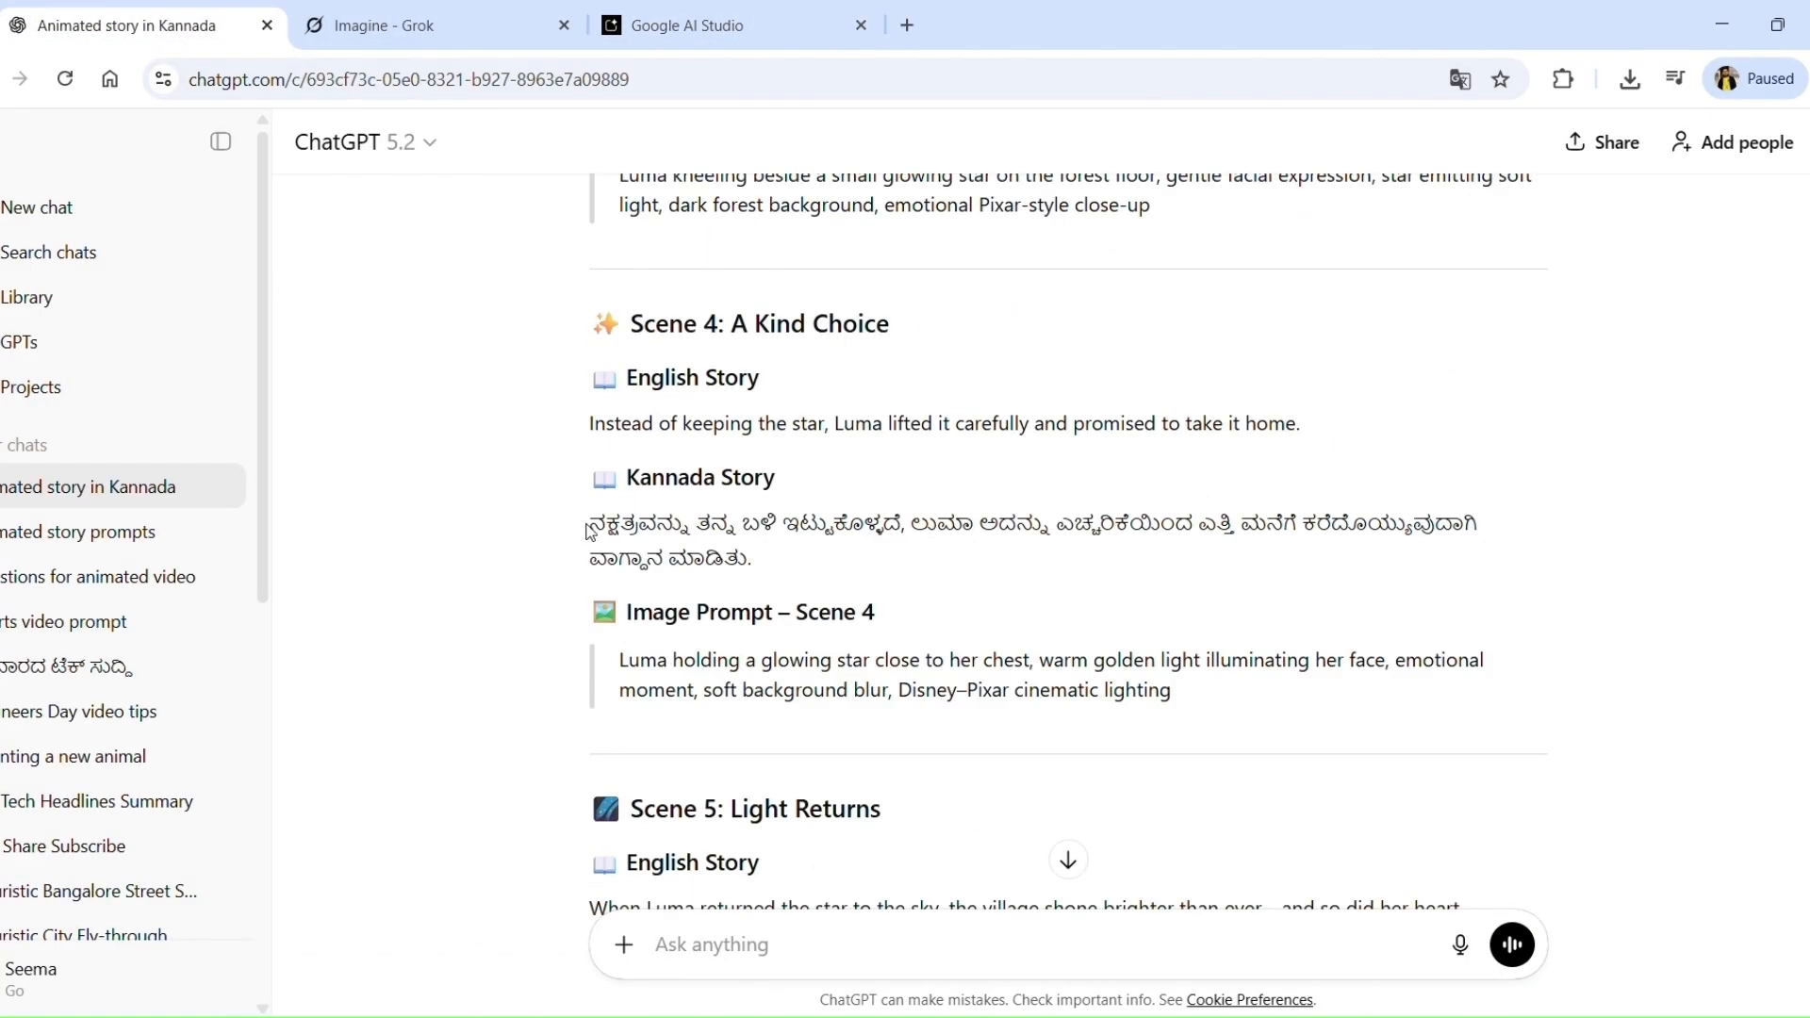
left_click(673, 29)
Step: Append the Scene 5 Kannada story from ChatGPT to the speech text, and generate and download the narration audio
left_click(217, 21)
scroll(1404, 660, "down", 3)
left_click_drag(1518, 610, 591, 609)
left_click(672, 28)
key("ctrl+v")
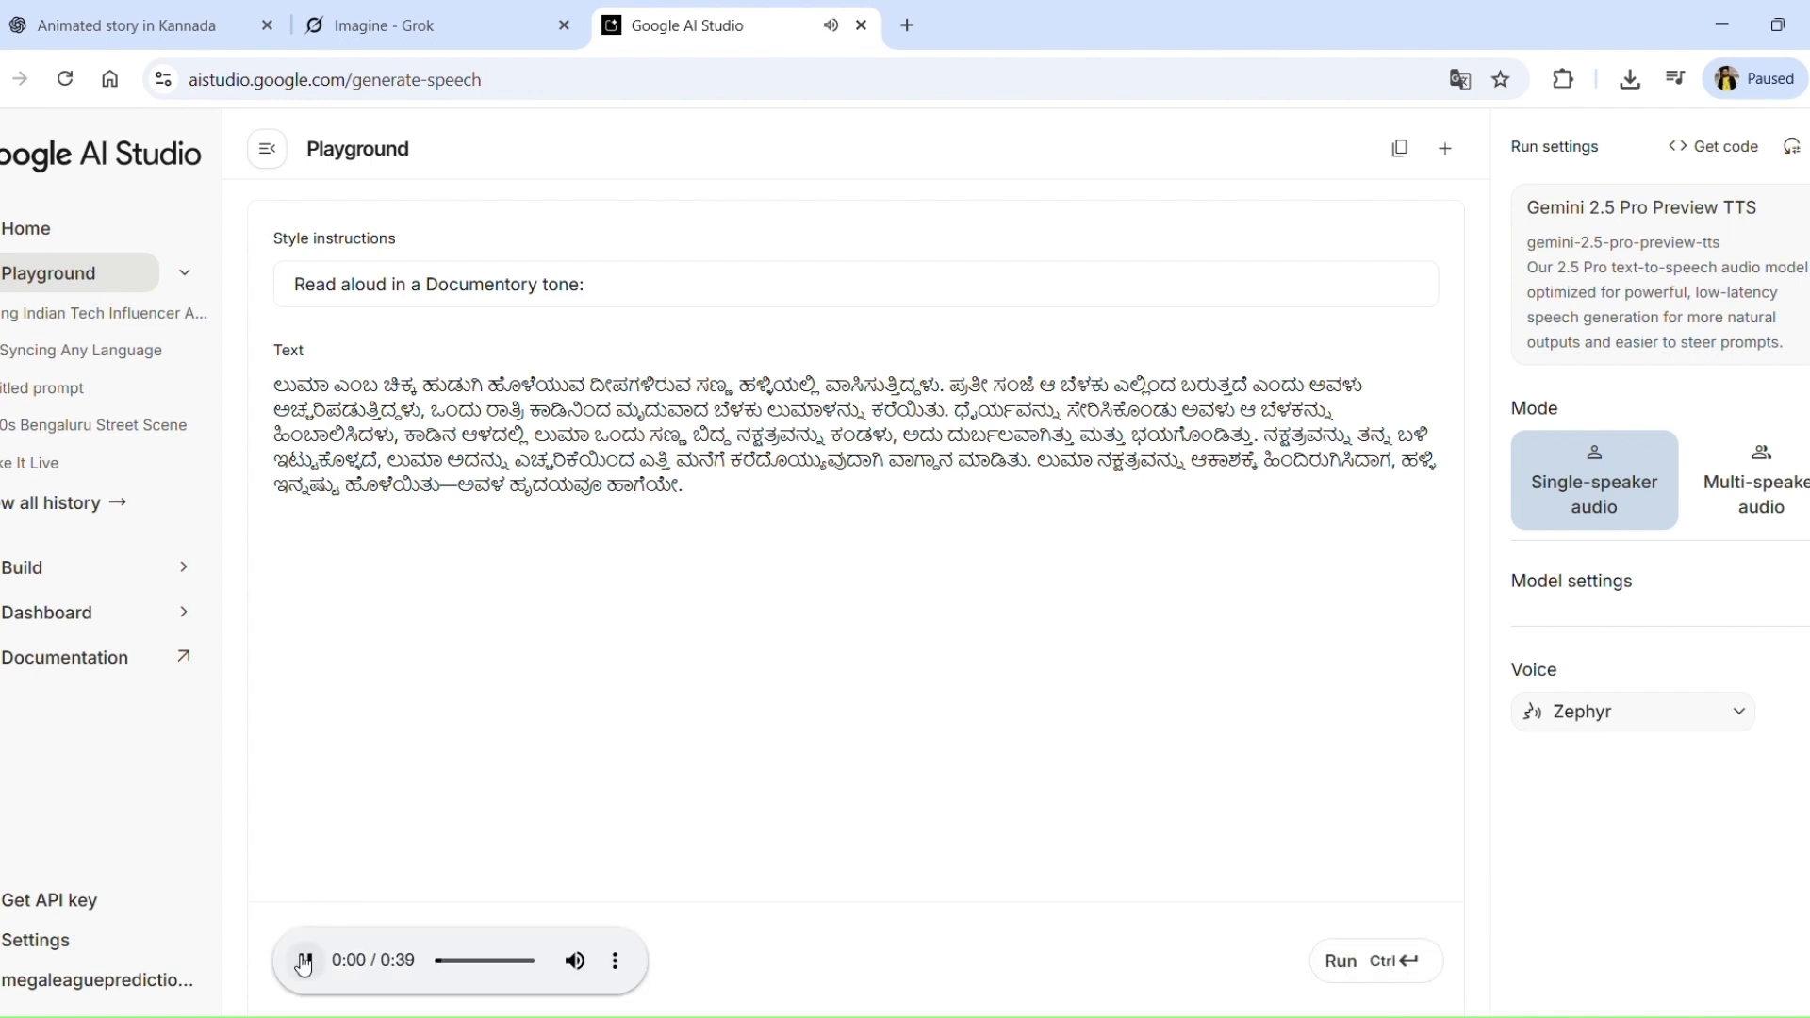
left_click(615, 959)
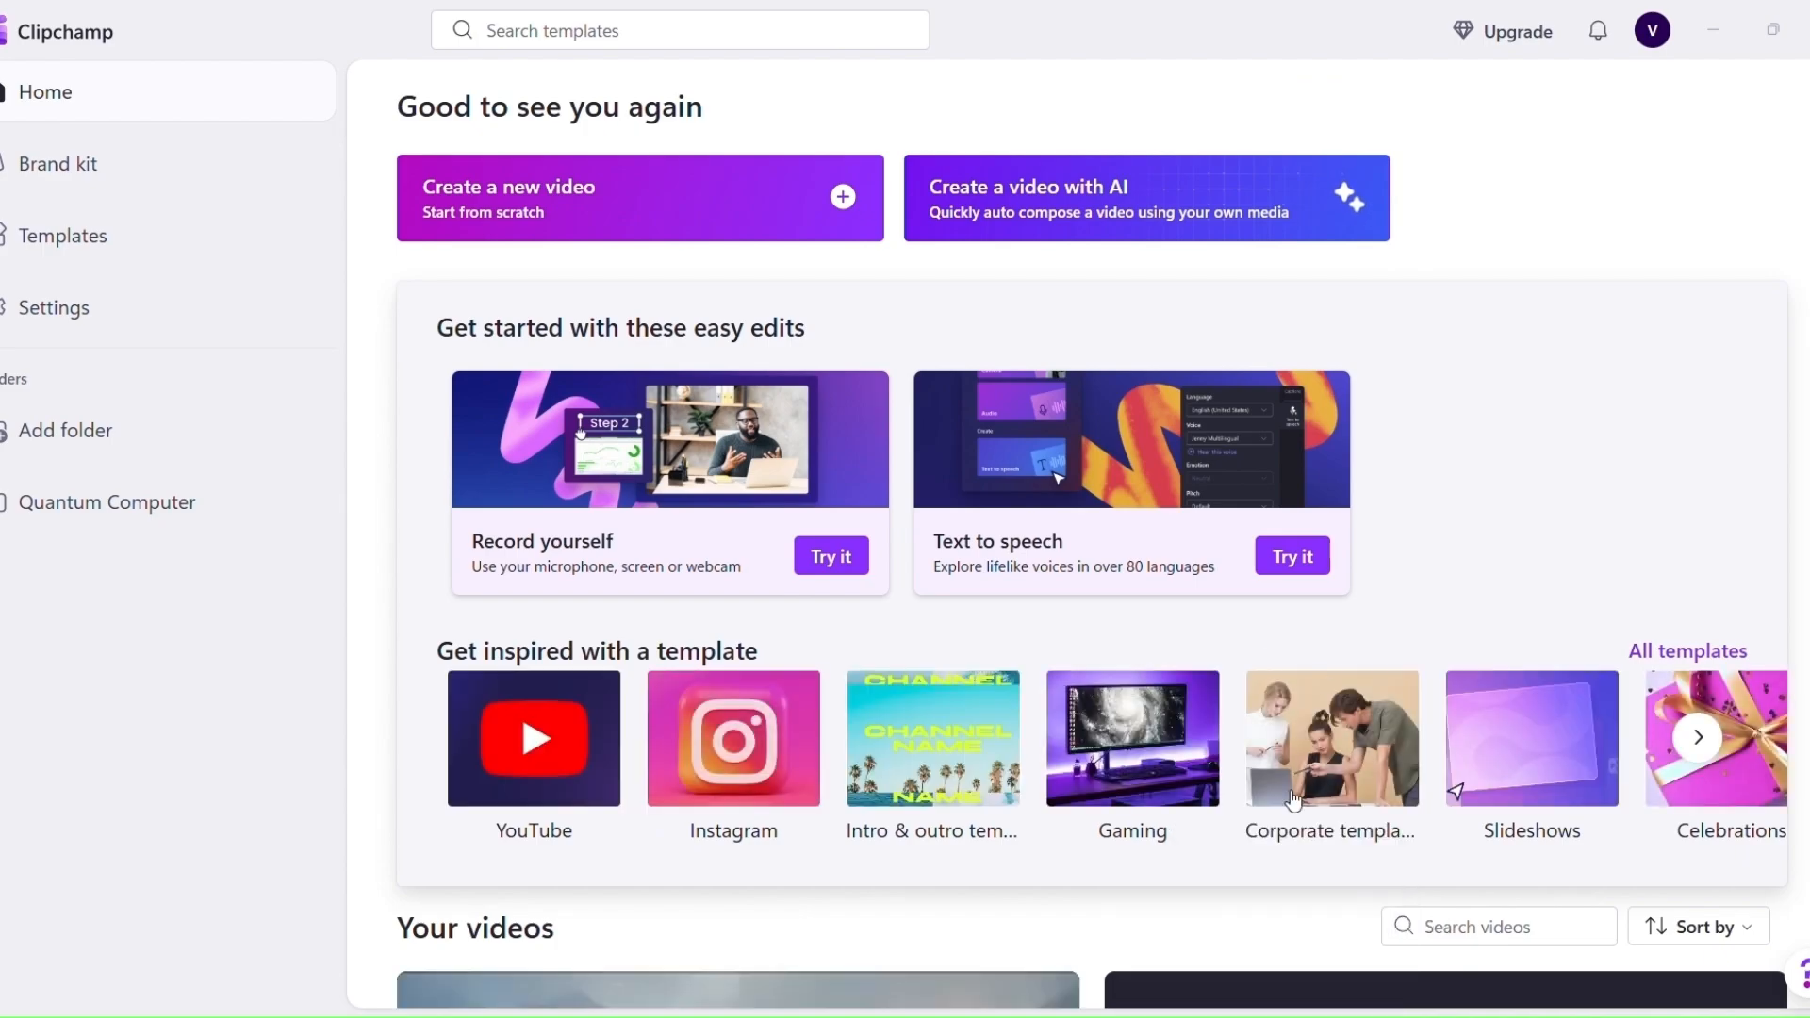
Step: Switch to Clipchamp, create a new video from scratch and import the opening village clip grok-video-8c78ab10 from Downloads
mouse_move(1254, 1017)
left_click(520, 208)
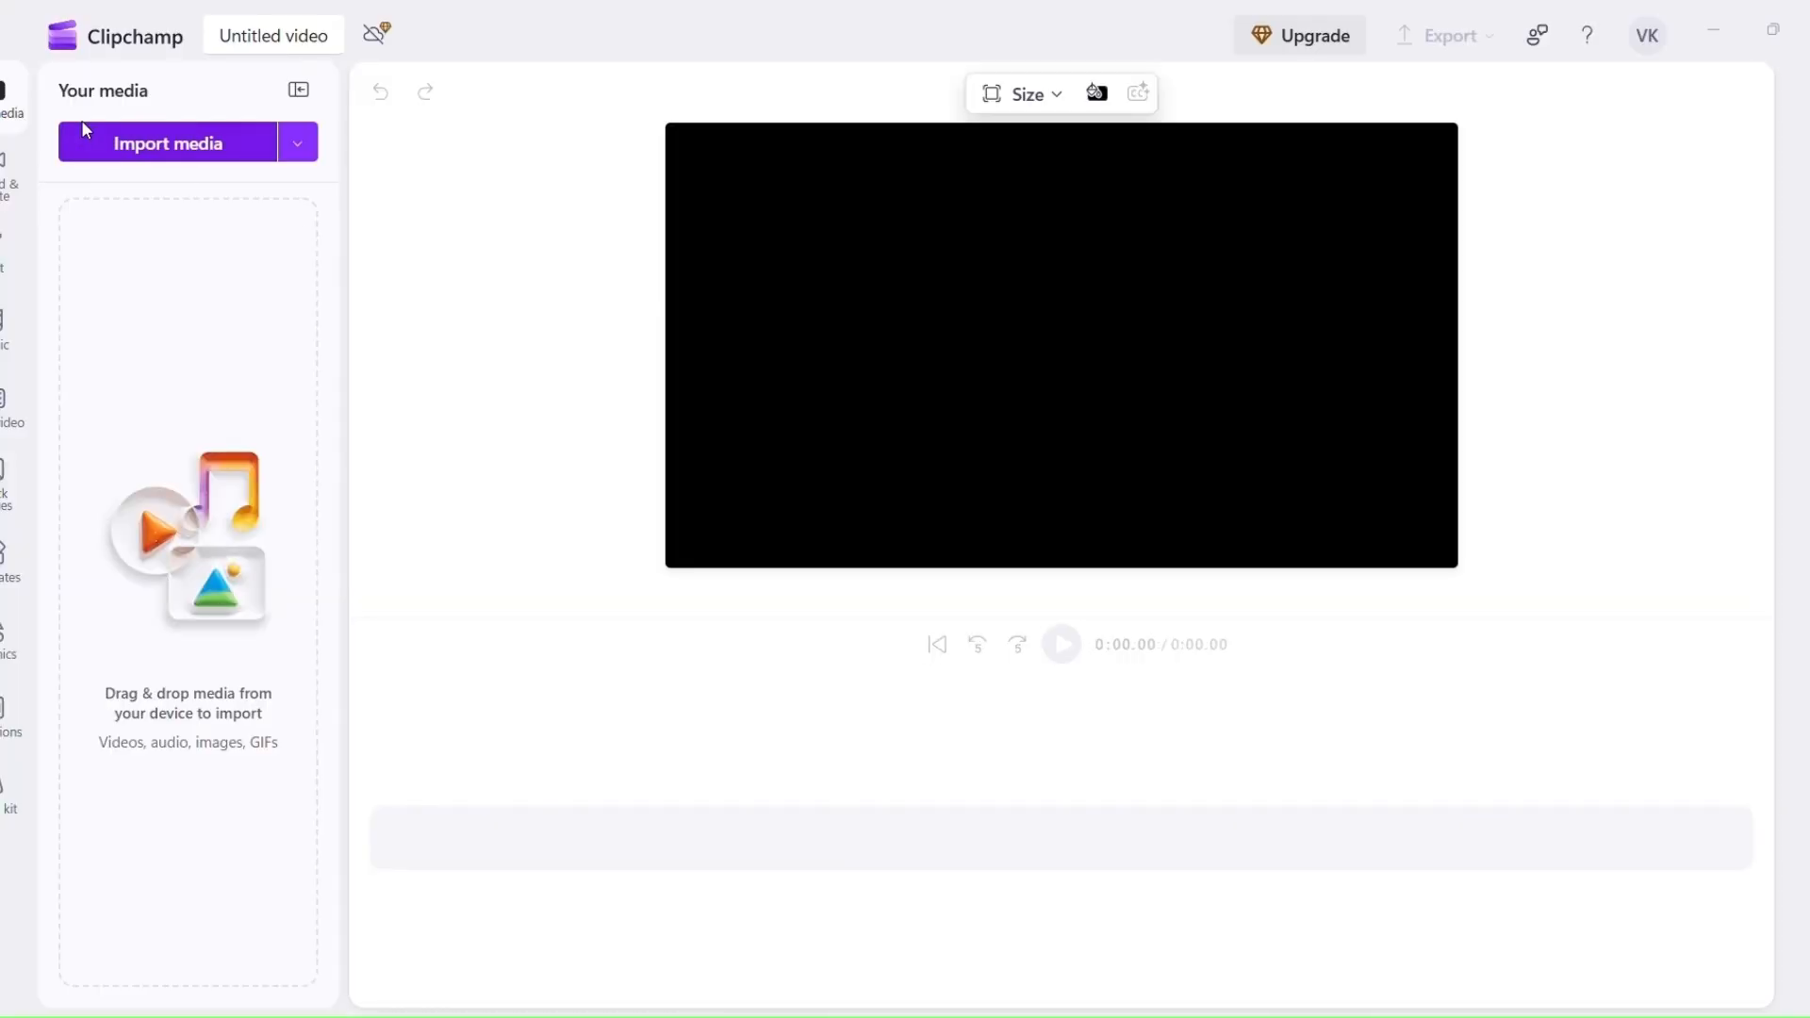
left_click(104, 143)
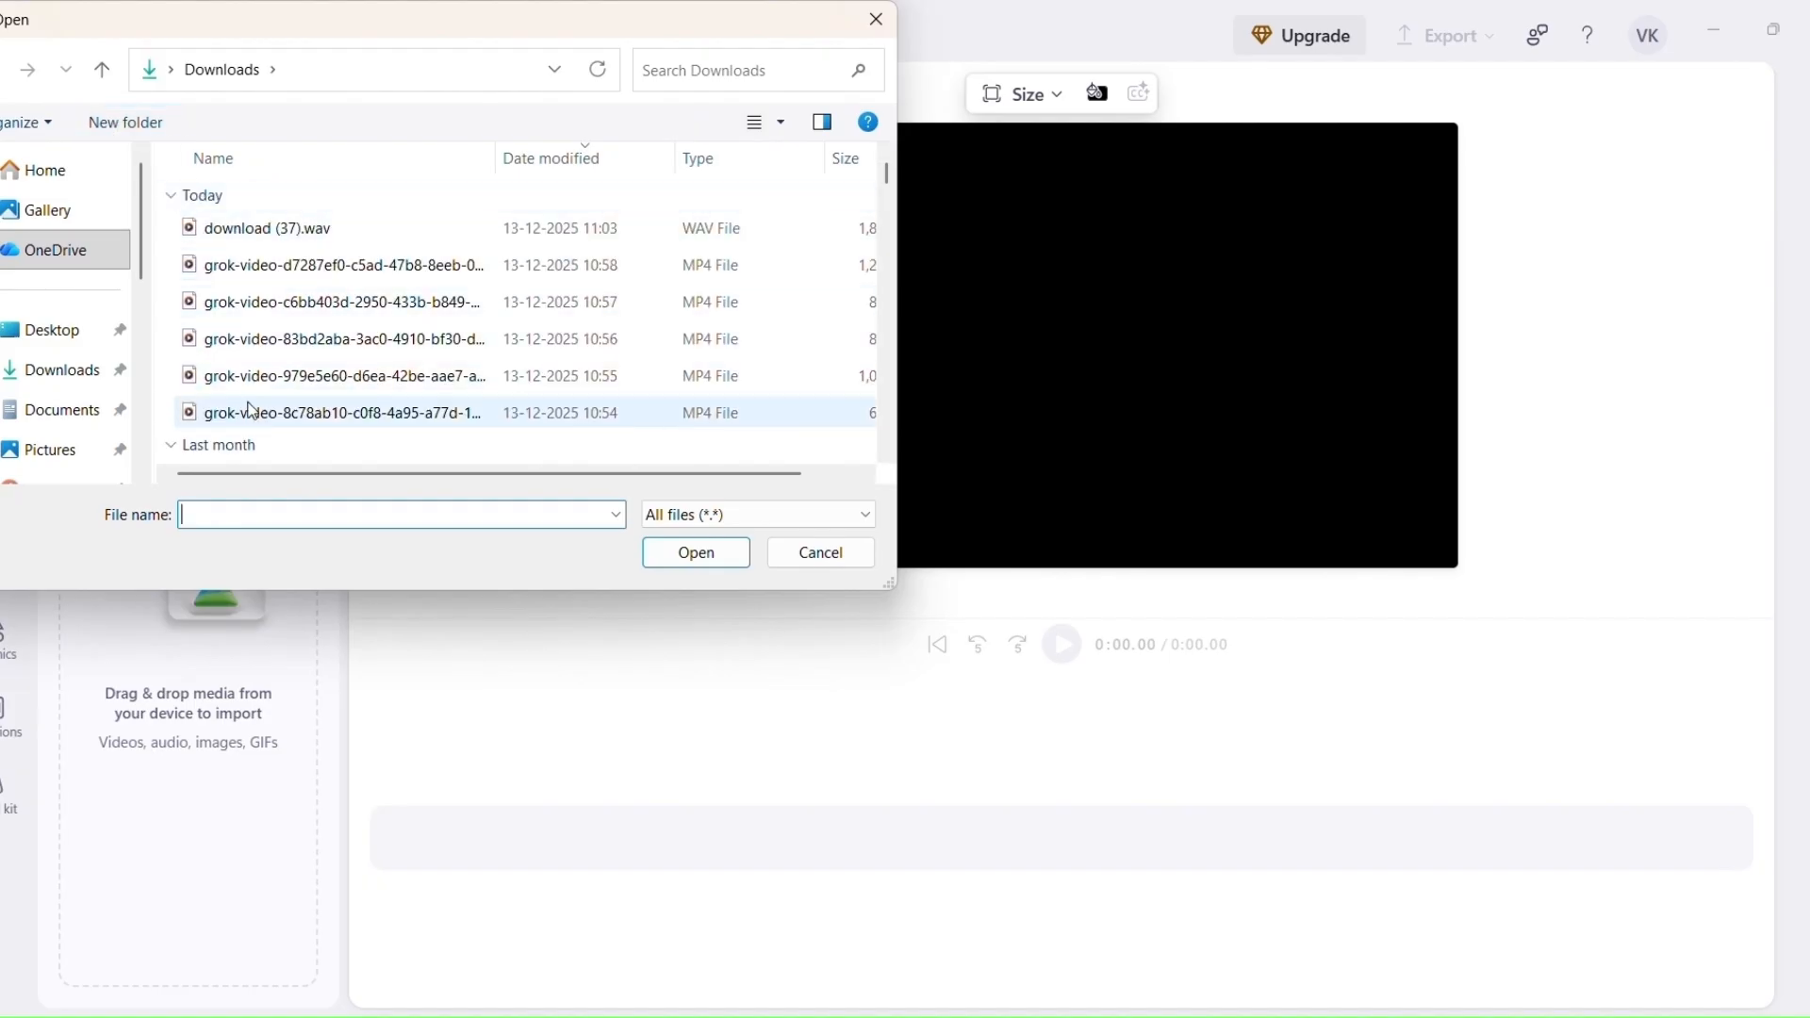
double_click(305, 412)
Step: Import the clips grok-video-979e5e60, 83bd2aba, c6bb403d and d7287ef0 and add them to the timeline in that order
left_click(168, 144)
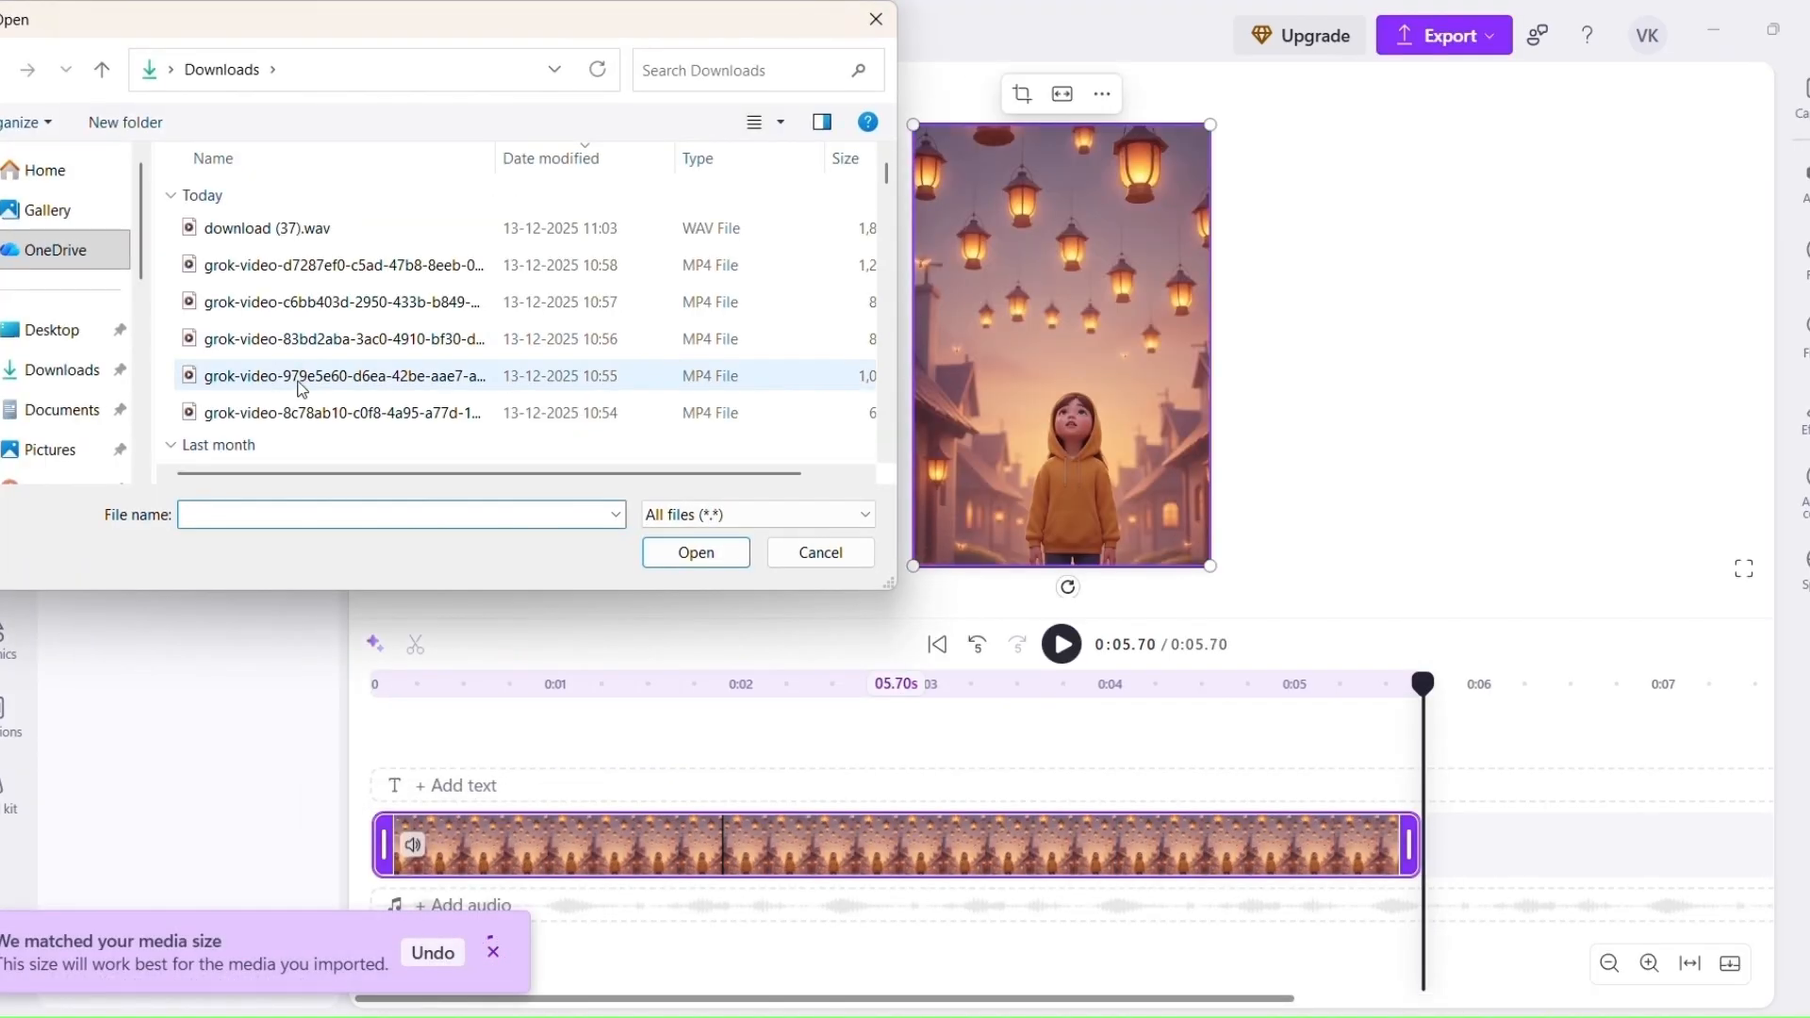
double_click(299, 375)
left_click(163, 285)
left_click(157, 144)
double_click(283, 303)
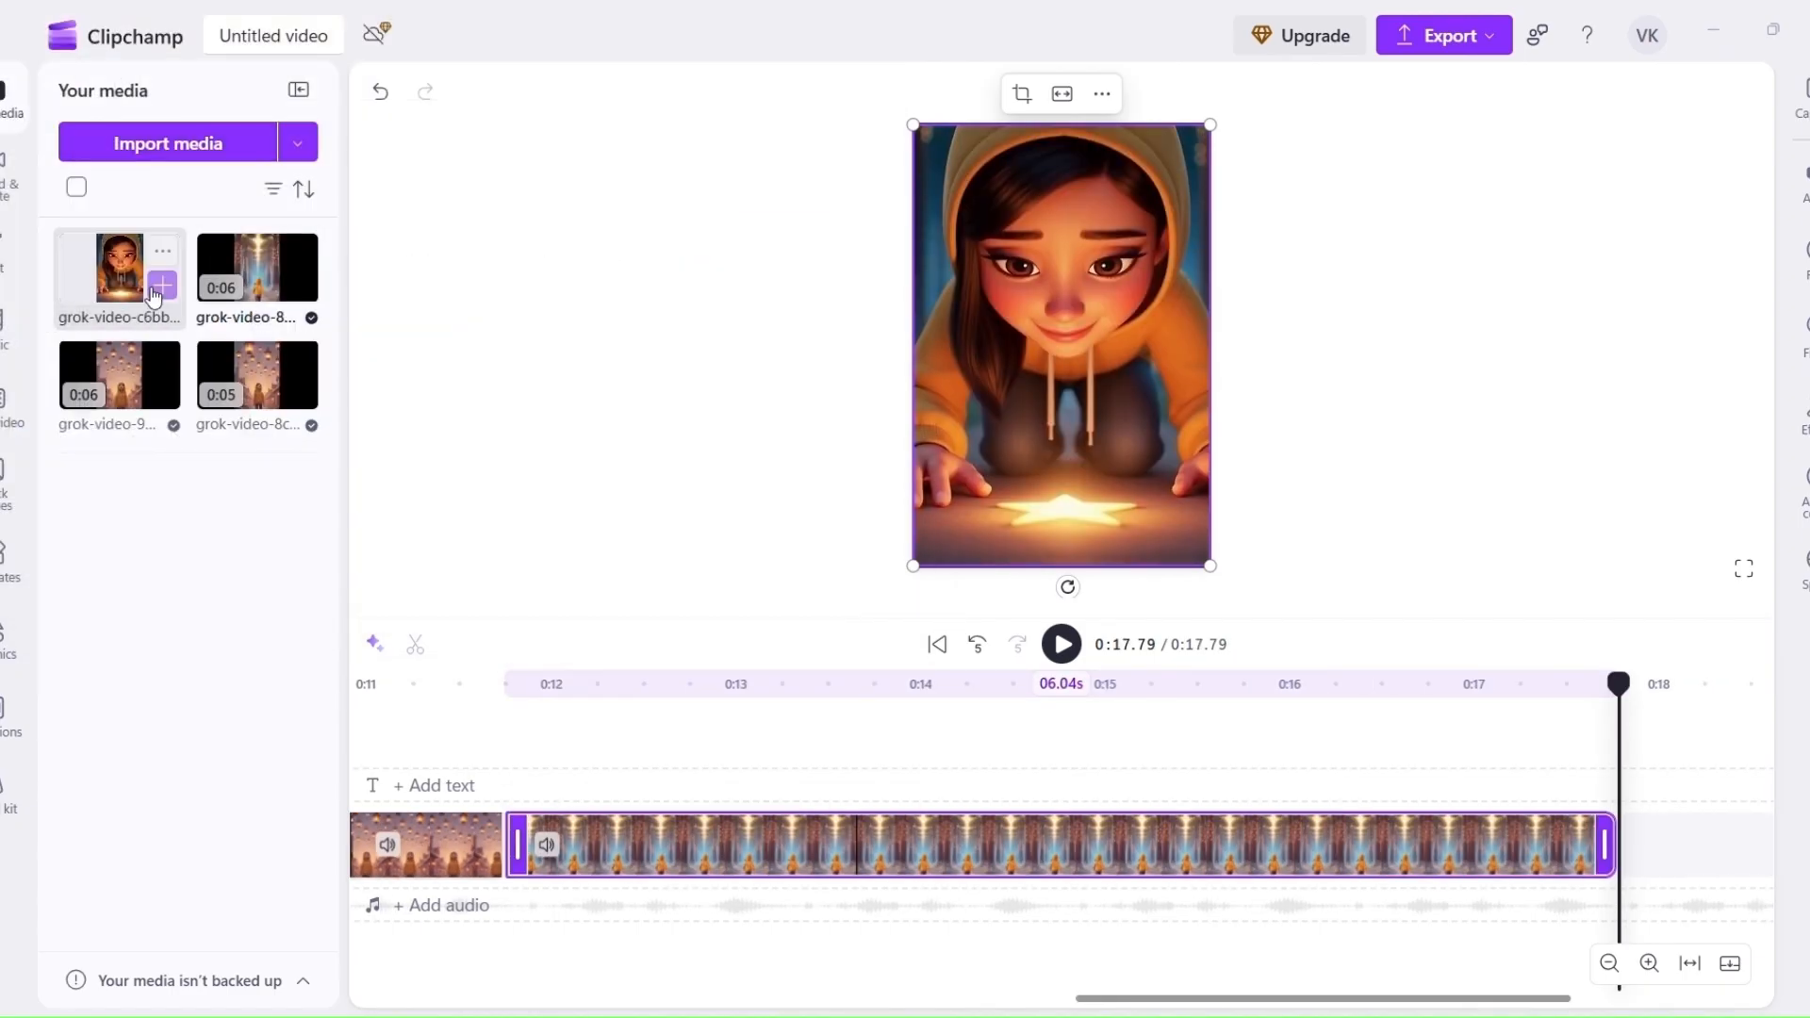
left_click(163, 285)
left_click(162, 143)
left_click(280, 268)
left_click(1285, 292)
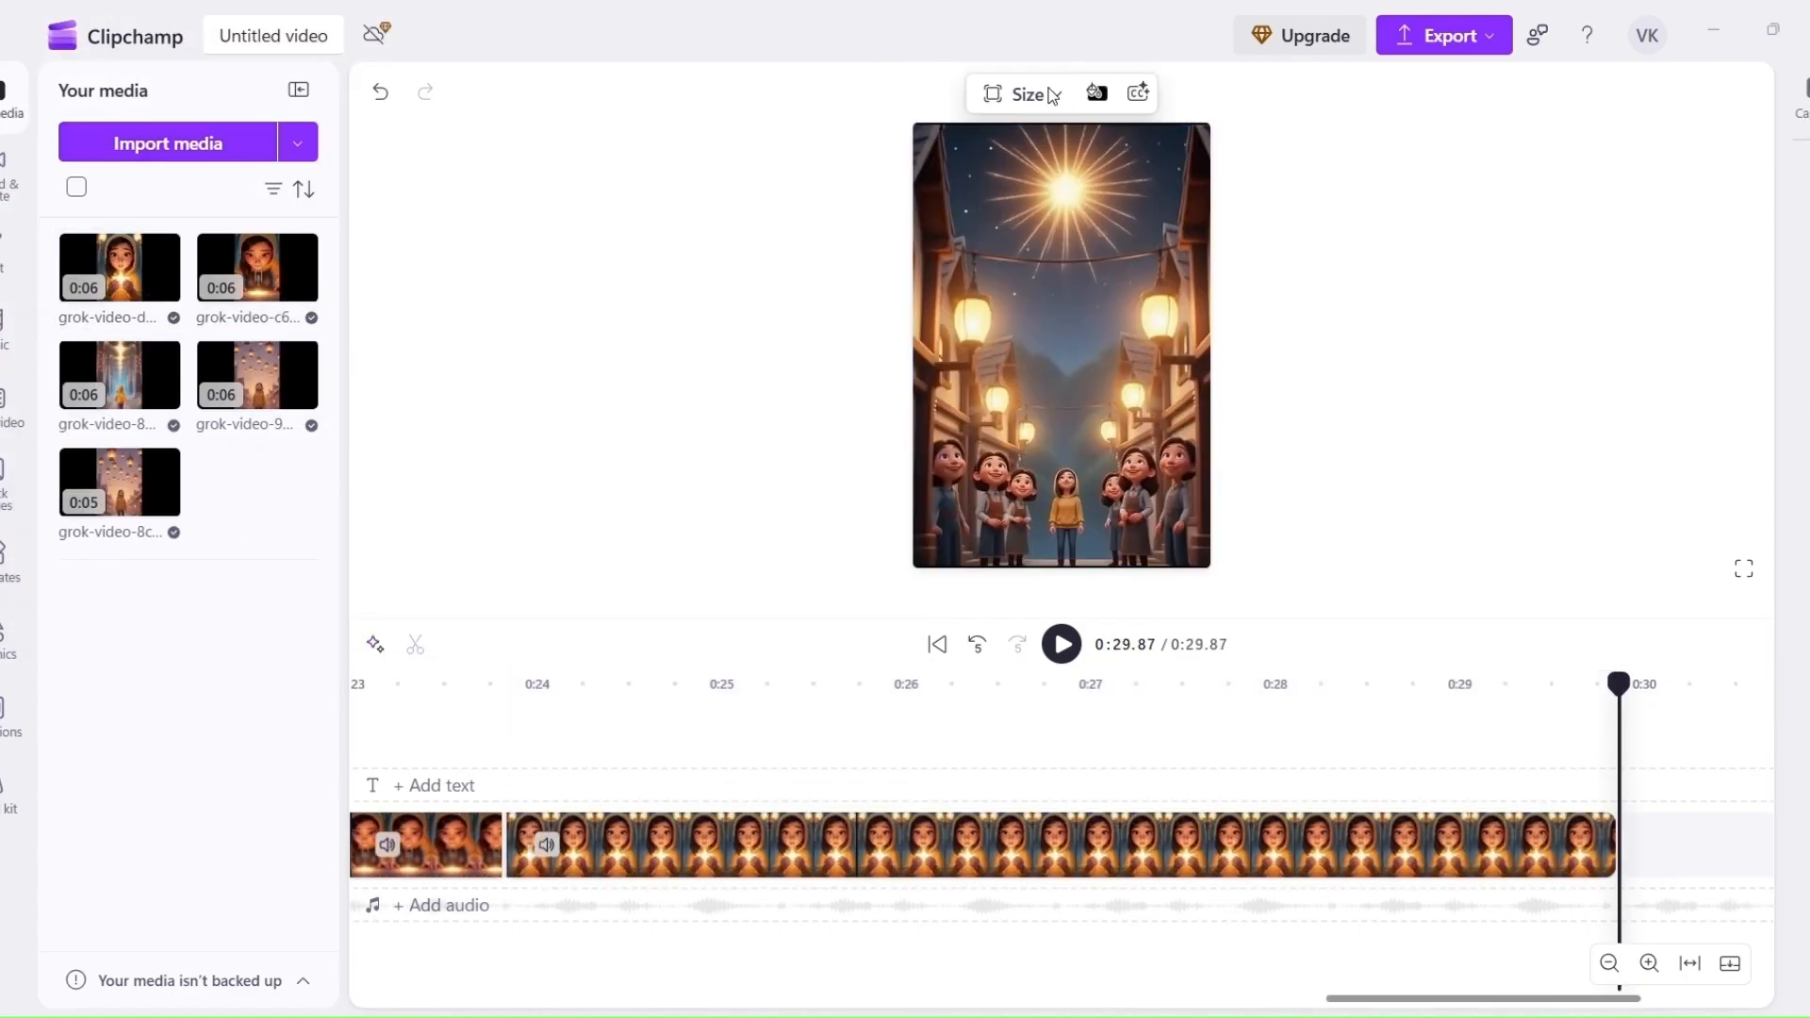
Step: Change the video size to a taller portrait format and make the two opening village clips fill the frame
left_click(1050, 92)
left_click(1081, 238)
left_click_drag(953, 999, 379, 999)
left_click(983, 854)
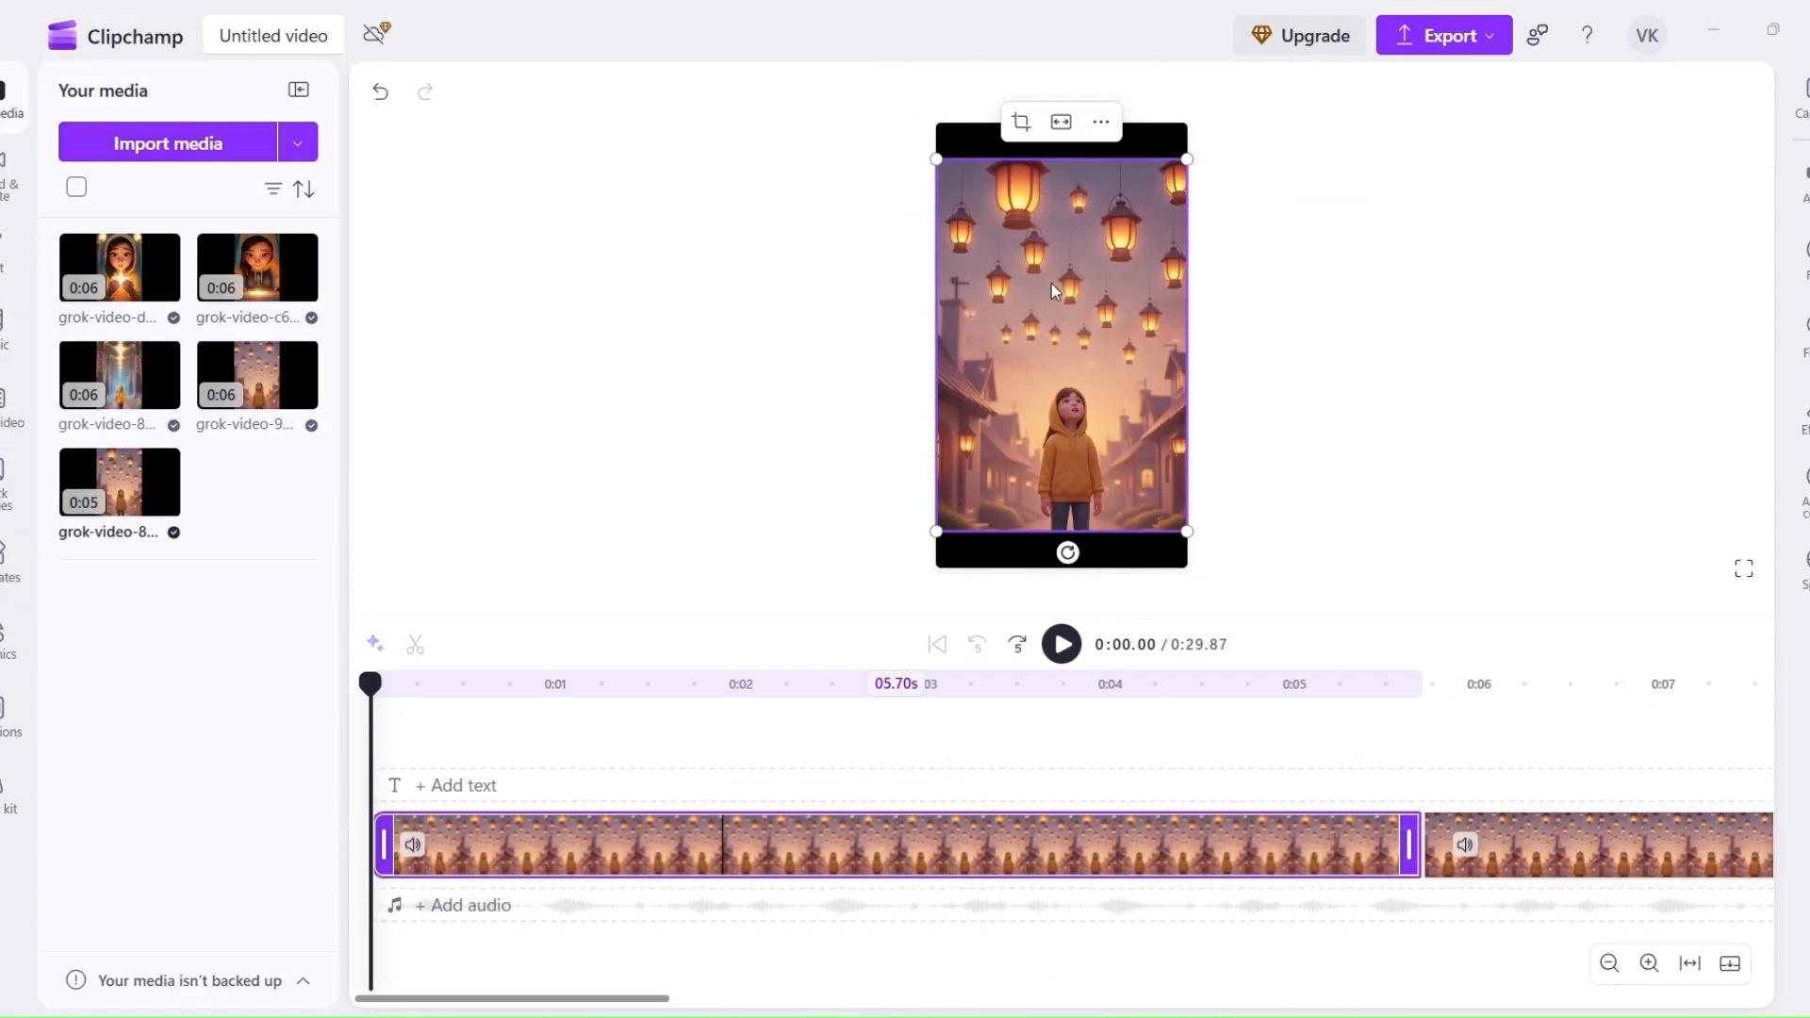
left_click(1488, 853)
Step: Make the forest clip and the kneeling Luma clip fill the portrait frame
left_click_drag(638, 999, 1312, 1002)
left_click(1190, 739)
left_click(1104, 325)
left_click(1240, 739)
left_click(1137, 321)
left_click(1061, 122)
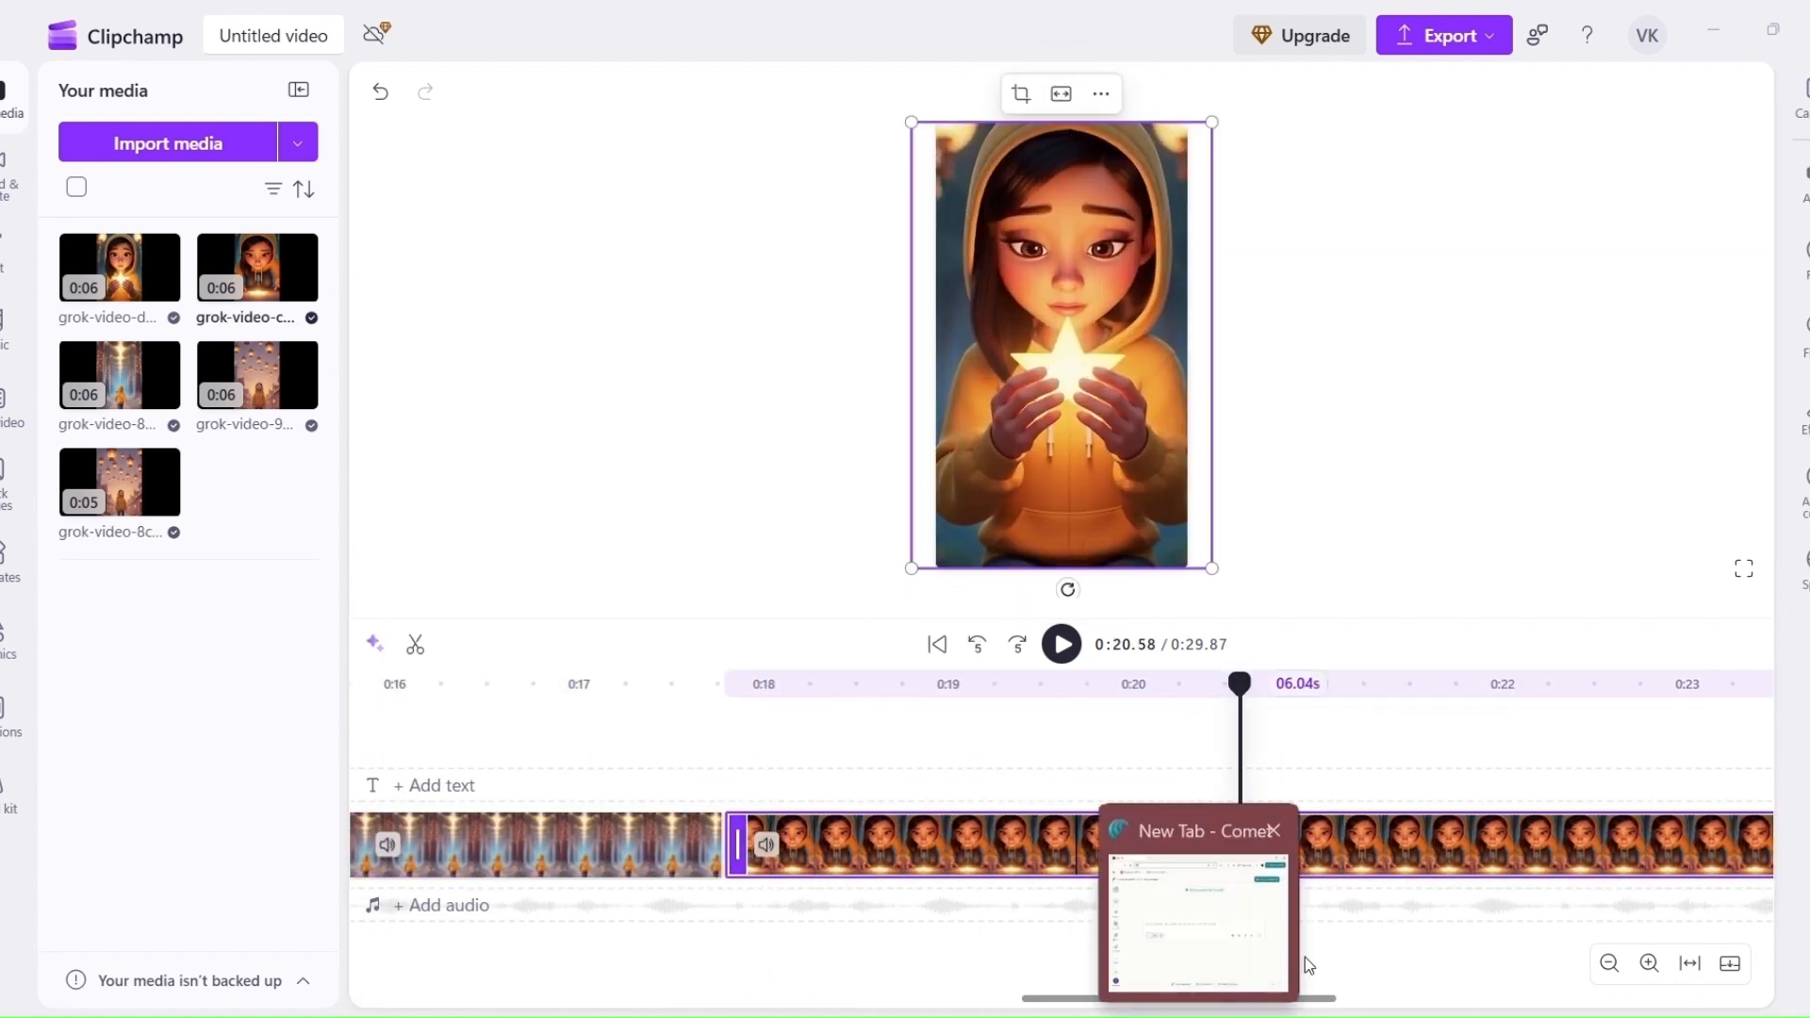
Step: Make the last clip of Luma holding the star fill the frame and return to the start of the timeline
left_click_drag(1188, 999, 1435, 1004)
left_click(1073, 732)
left_click(1075, 326)
left_click(1061, 122)
left_click_drag(1315, 1000, 386, 1002)
left_click(374, 752)
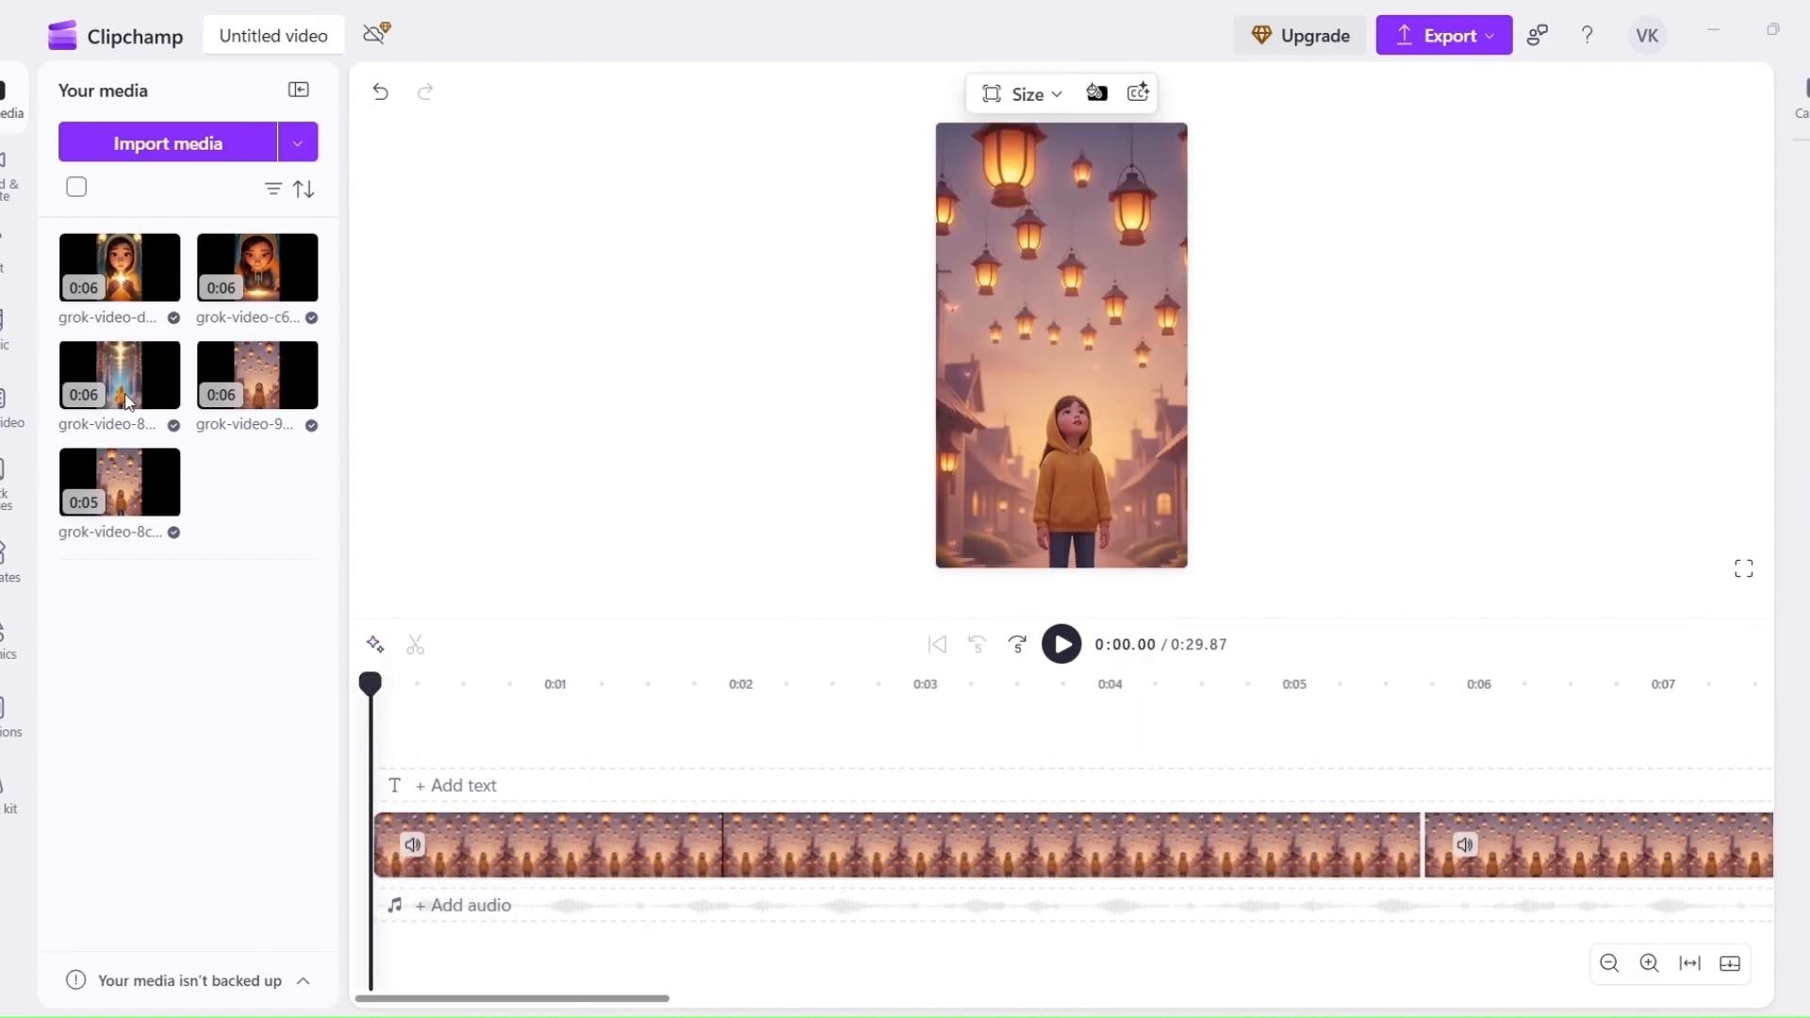
Step: Import the narration file download (37).wav and add it to the timeline's audio track
left_click(167, 144)
double_click(283, 203)
left_click(163, 285)
Step: Split the narration at about 0:01.8 and 0:02.00, delete the pause between the cuts and close the gap
left_click(707, 939)
left_click(730, 886)
left_click(415, 645)
left_click(742, 742)
left_click(795, 896)
left_click(729, 889)
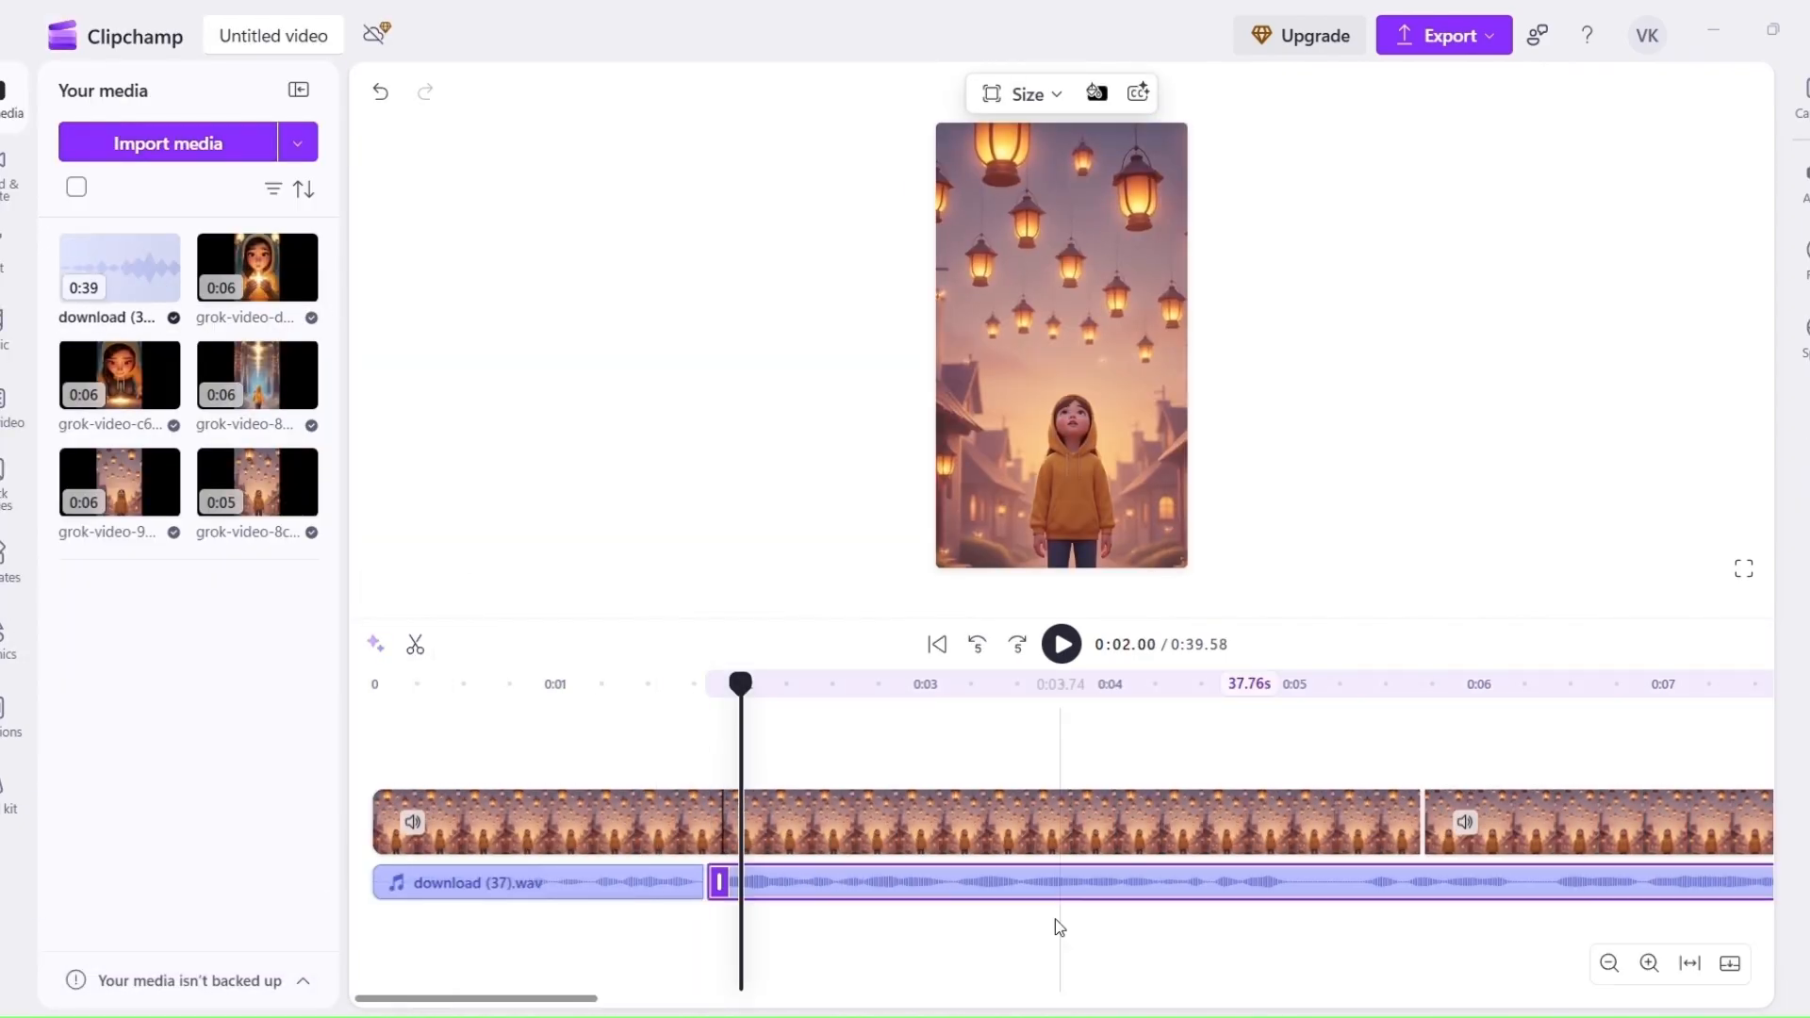
Step: Split the narration around the pause from about 0:05.0 to 0:05.4, delete that piece and close the gap
left_click(1295, 744)
left_click(1374, 883)
key("s")
left_click(1365, 743)
left_click(1346, 884)
key("s")
left_click(1324, 887)
key("Delete")
left_click(1036, 979)
left_click(1234, 953)
Step: Cut out the narration pause beneath the second village clip and shift the following audio earlier
left_click_drag(578, 1002, 835, 1009)
left_click(677, 760)
left_click(677, 884)
left_click(415, 646)
left_click(741, 760)
left_click(416, 646)
left_click(708, 888)
key("Delete")
left_click(708, 886)
left_click(1468, 886)
left_click_drag(1570, 897, 1516, 893)
Step: Cut out the narration pause beneath the end of the forest clip, starting at about 0:17.2, and close the gap
left_click_drag(846, 1000, 1068, 1009)
left_click(919, 730)
left_click(916, 885)
left_click(416, 646)
left_click(984, 727)
left_click(984, 885)
left_click(415, 646)
left_click(951, 886)
key("Delete")
left_click(951, 886)
Step: Cut the two narration pauses ending at 0:18.45 and 0:21.25 beneath the kneeling Luma clip and close both gaps
left_click(1115, 730)
left_click(1113, 887)
left_click(416, 646)
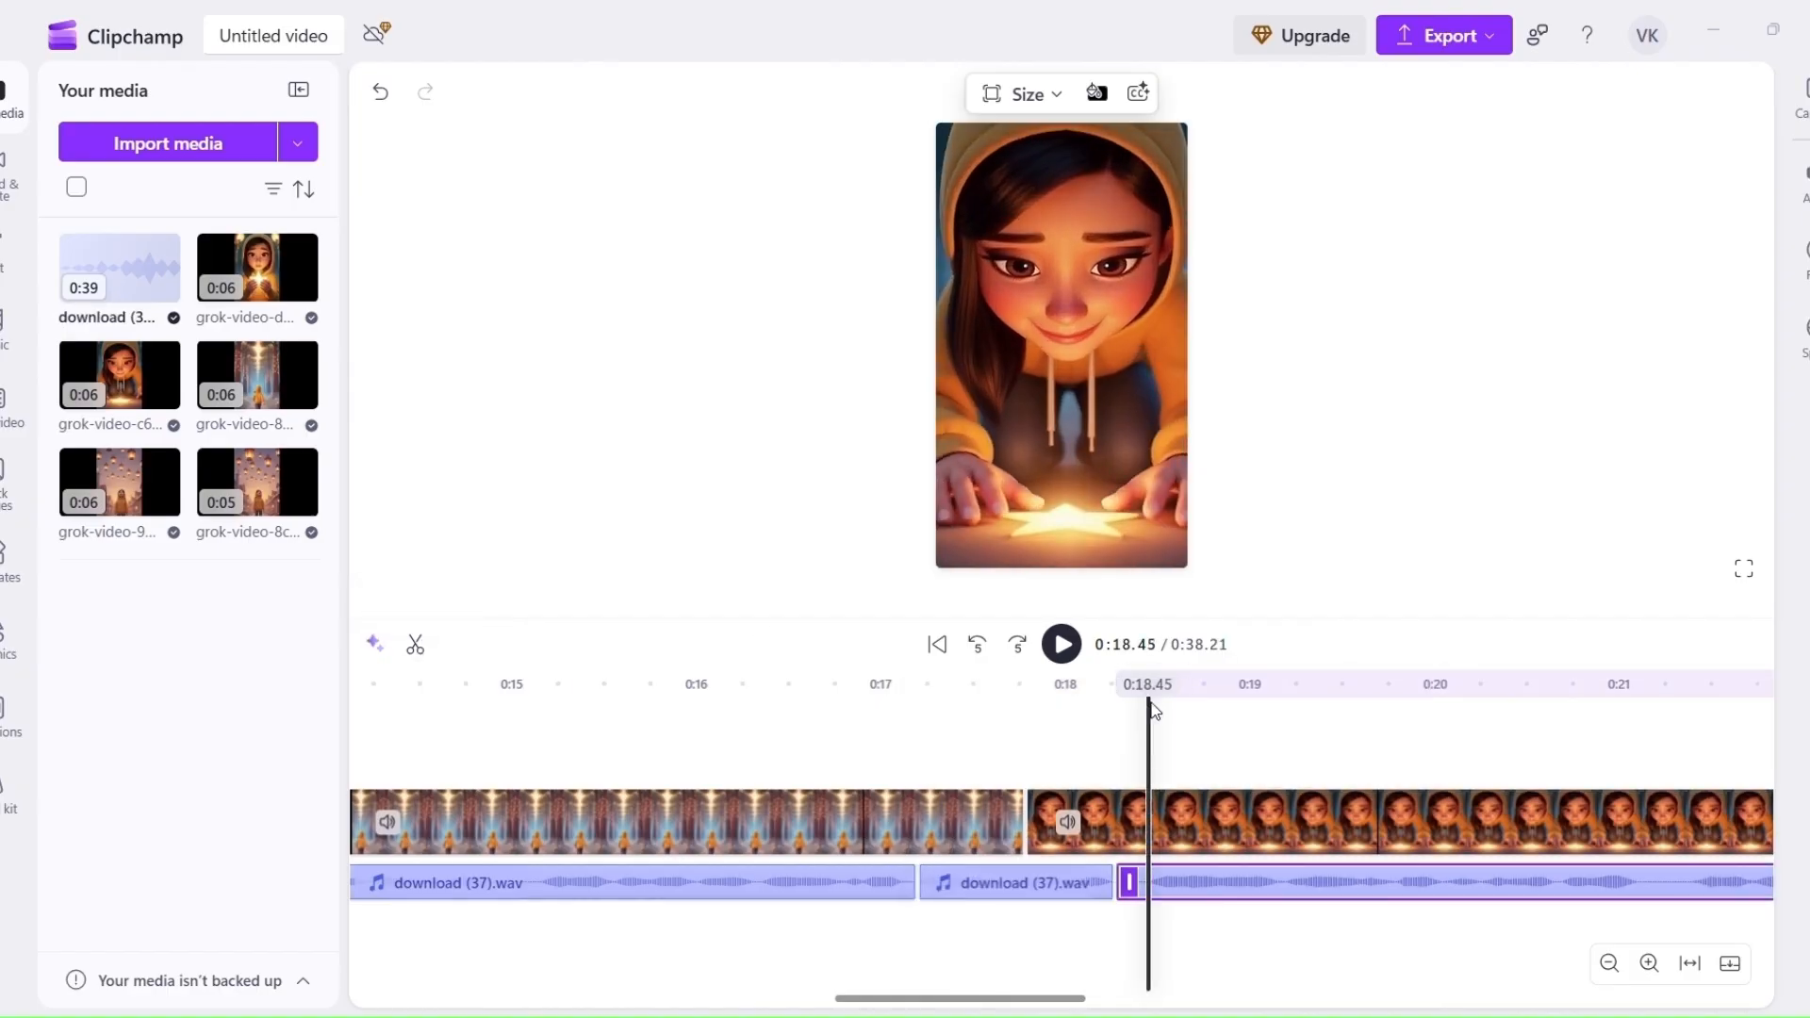
left_click(1610, 745)
left_click(416, 646)
left_click(1664, 730)
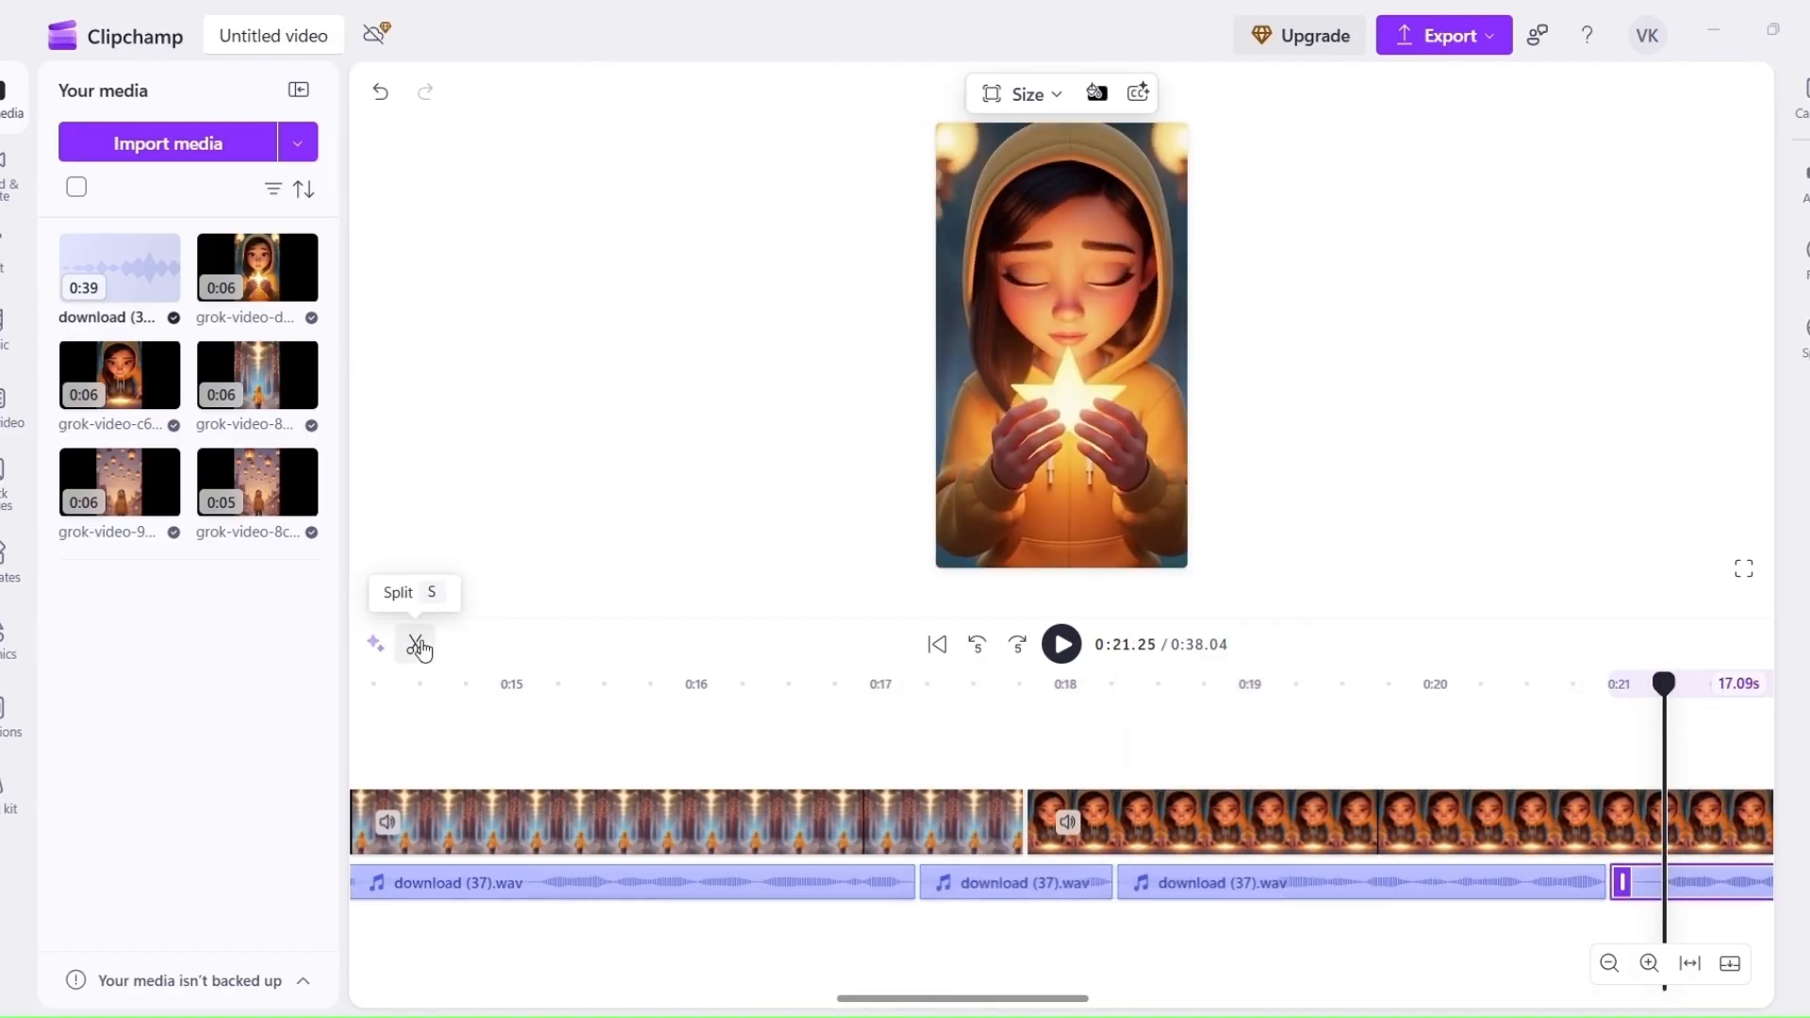
left_click_drag(1747, 889, 1691, 889)
Step: Cut out the last pause near the end of the narration and move the closing piece earlier to meet it
left_click_drag(1008, 1000, 1610, 1003)
left_click(1096, 745)
left_click(415, 646)
left_click(1140, 740)
left_click_drag(1212, 903, 1168, 902)
Step: Split the narration on both sides of the pause near 0:34 and delete the silent piece
left_click(760, 808)
left_click(758, 886)
left_click(416, 646)
left_click(808, 744)
left_click(416, 646)
left_click(783, 886)
key("Delete")
Step: Cut out the narration pause ending at 0:31.02 and move the following audio pieces earlier to close the gaps
left_click_drag(1360, 1016, 1327, 1016)
left_click(1039, 745)
left_click(416, 646)
left_click(1099, 745)
left_click(418, 646)
left_click(1070, 887)
key("Delete")
left_click_drag(1273, 889, 1214, 889)
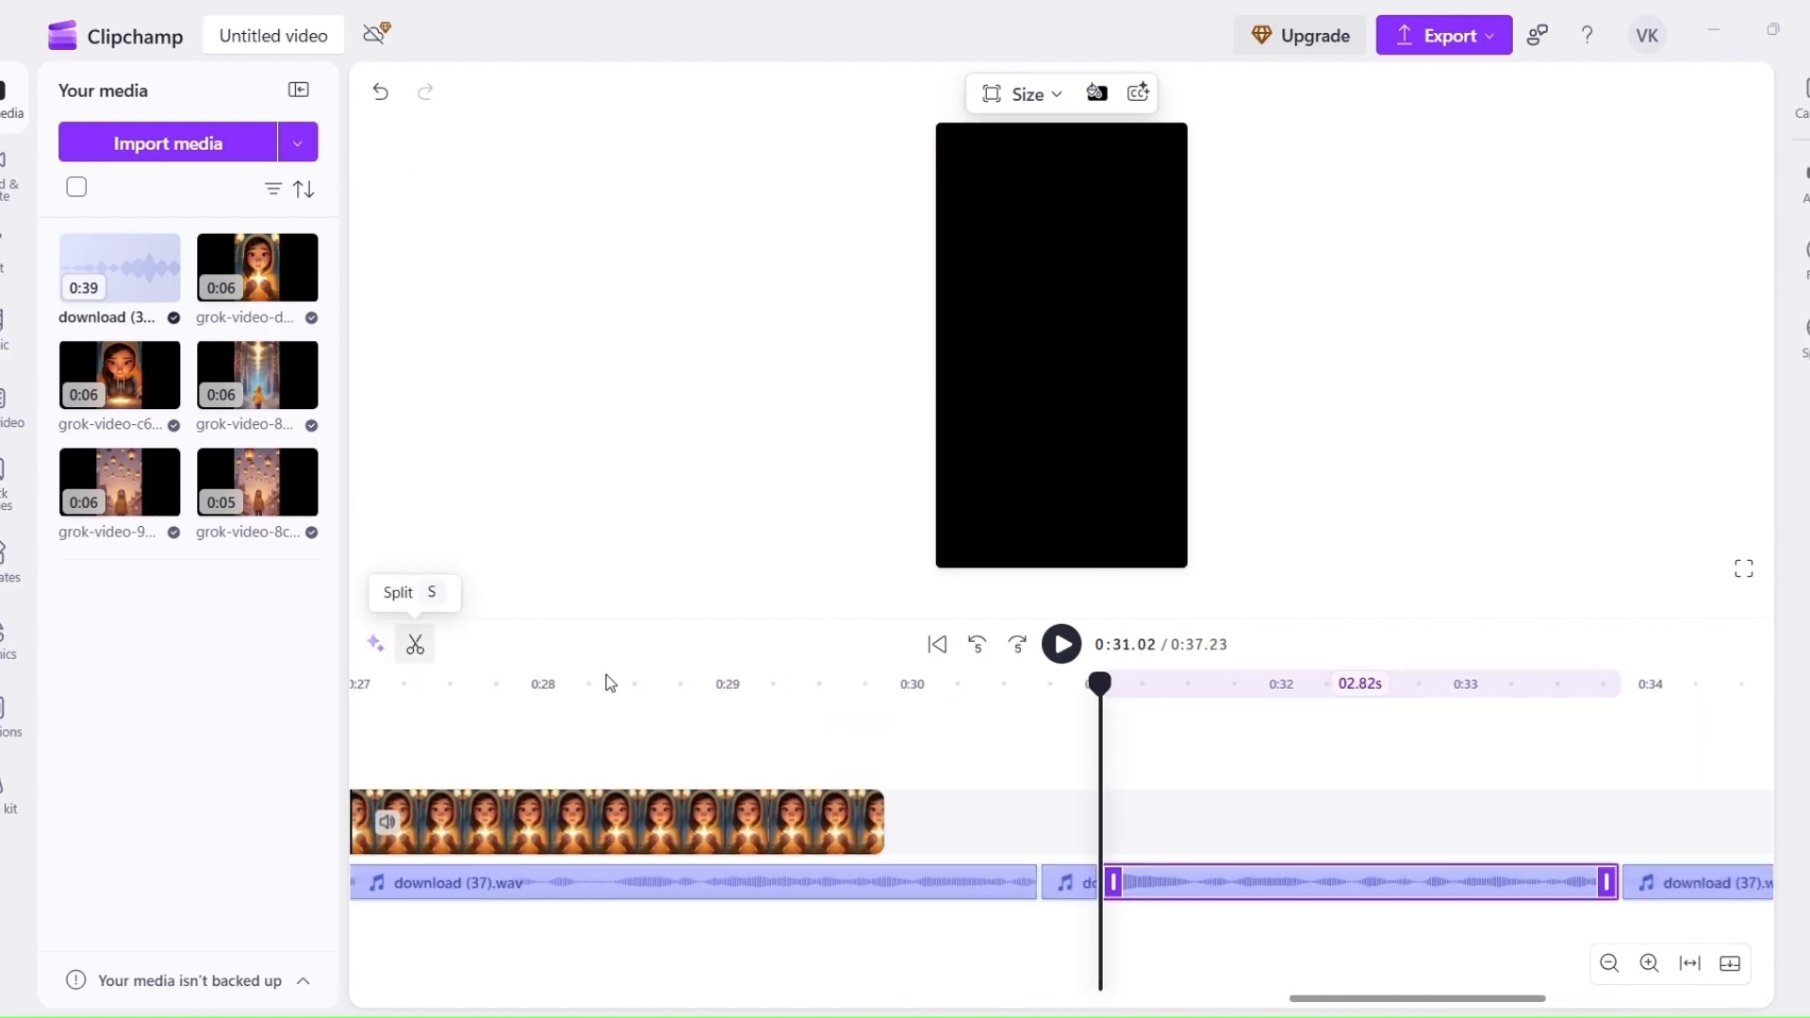
left_click_drag(1424, 884, 1363, 886)
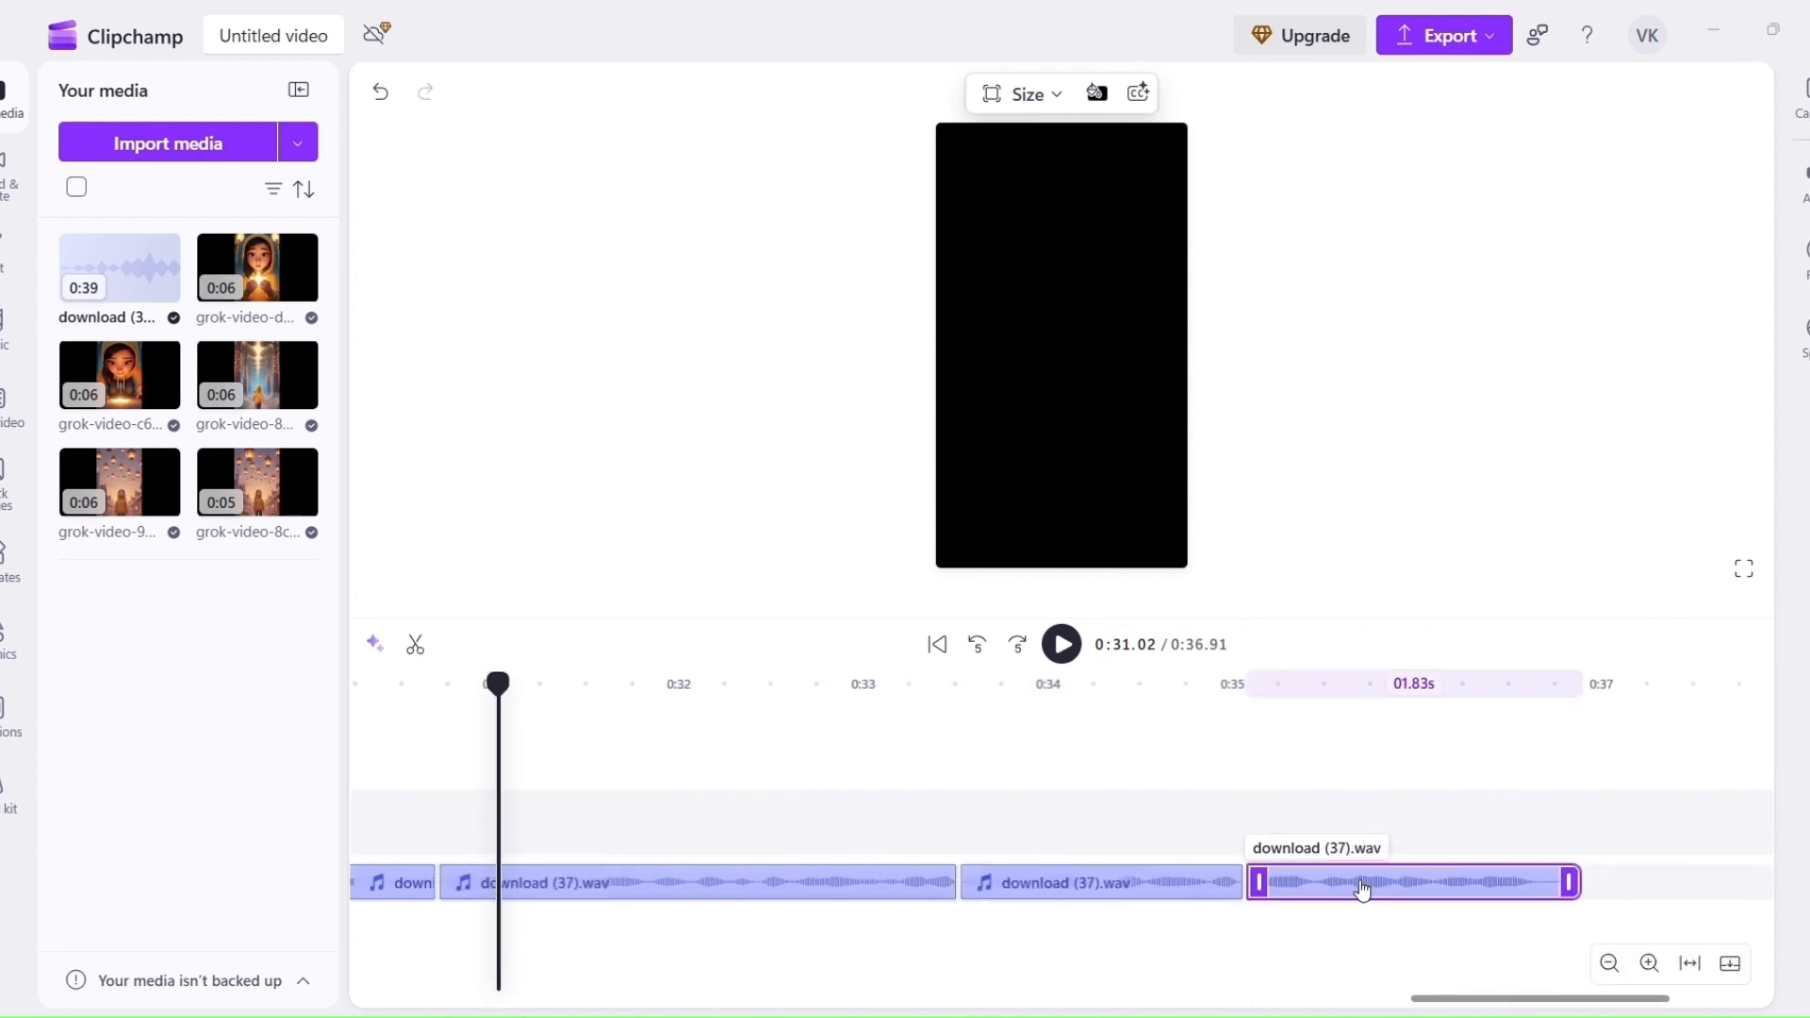
Step: Split the narration at 0:23.53 and 0:23.79, delete the pause between the cuts and move the next piece earlier
left_click_drag(1470, 1007, 1146, 1009)
left_click(836, 743)
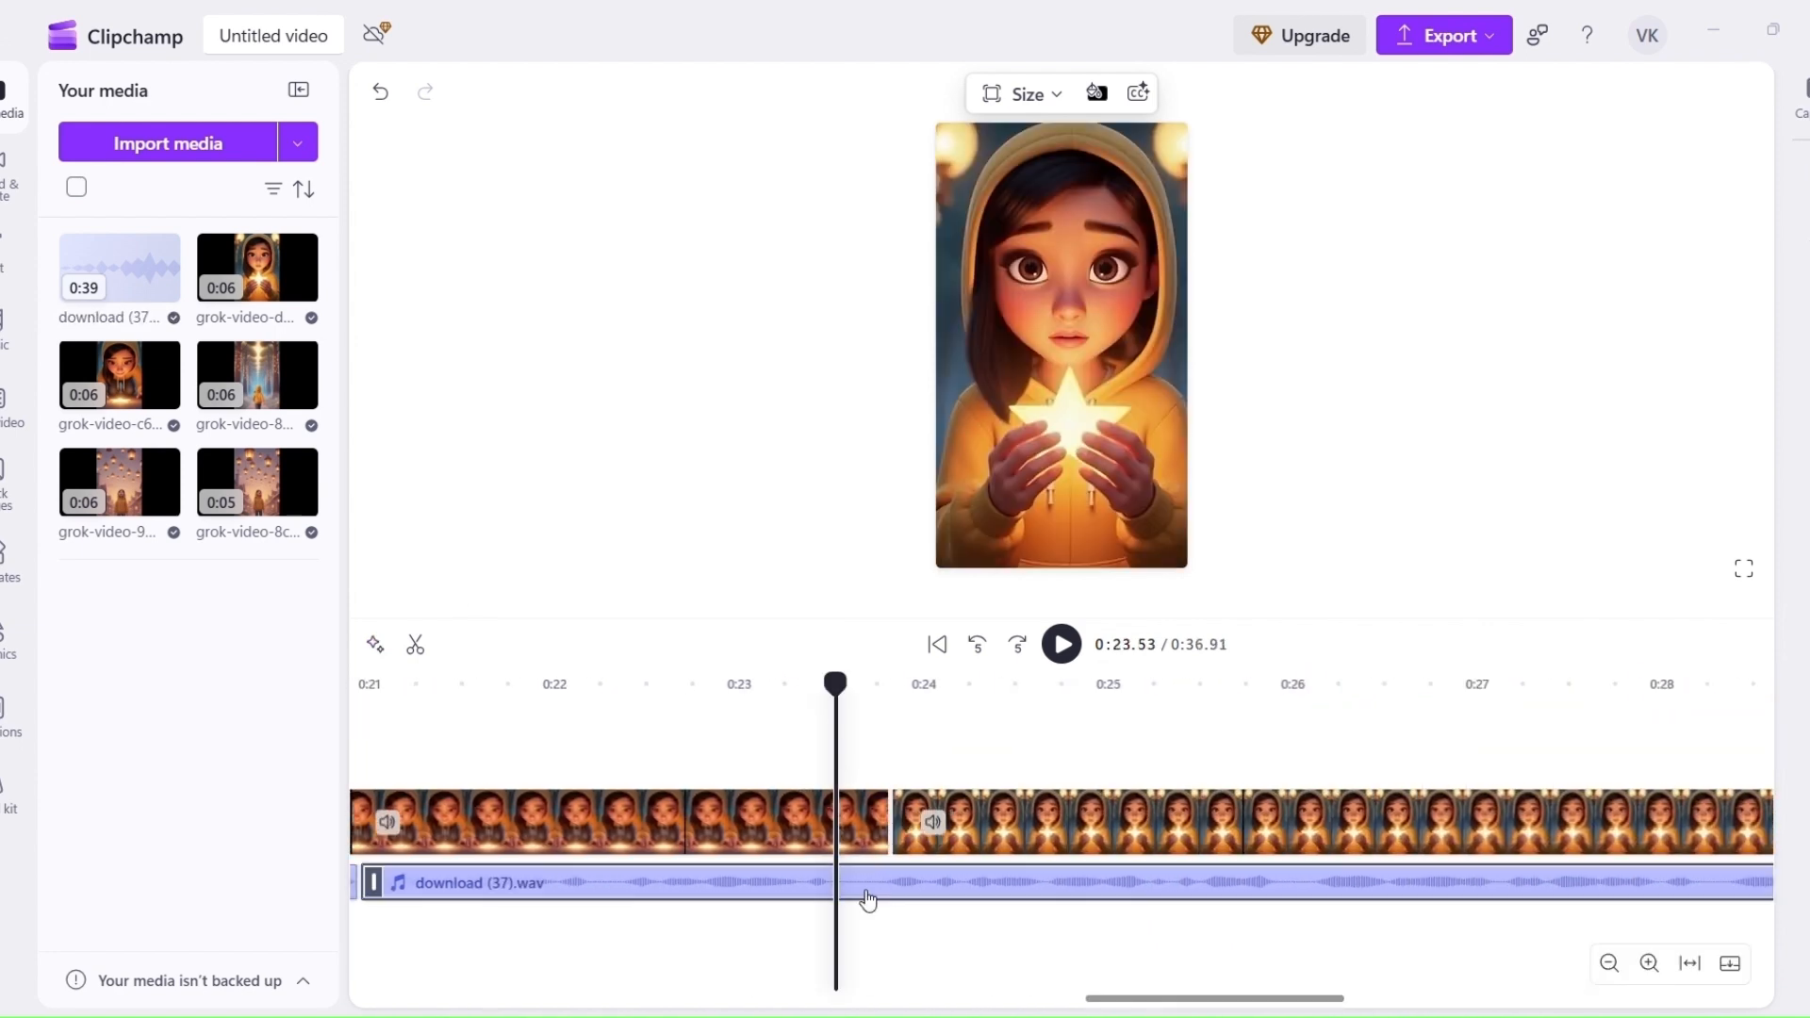
left_click(416, 646)
left_click(885, 741)
left_click(416, 646)
left_click(860, 885)
key("Delete")
left_click_drag(981, 884, 929, 884)
Step: Move the remaining narration pieces at the end of the timeline earlier so that they join without gaps
left_click_drag(1128, 999, 1285, 1001)
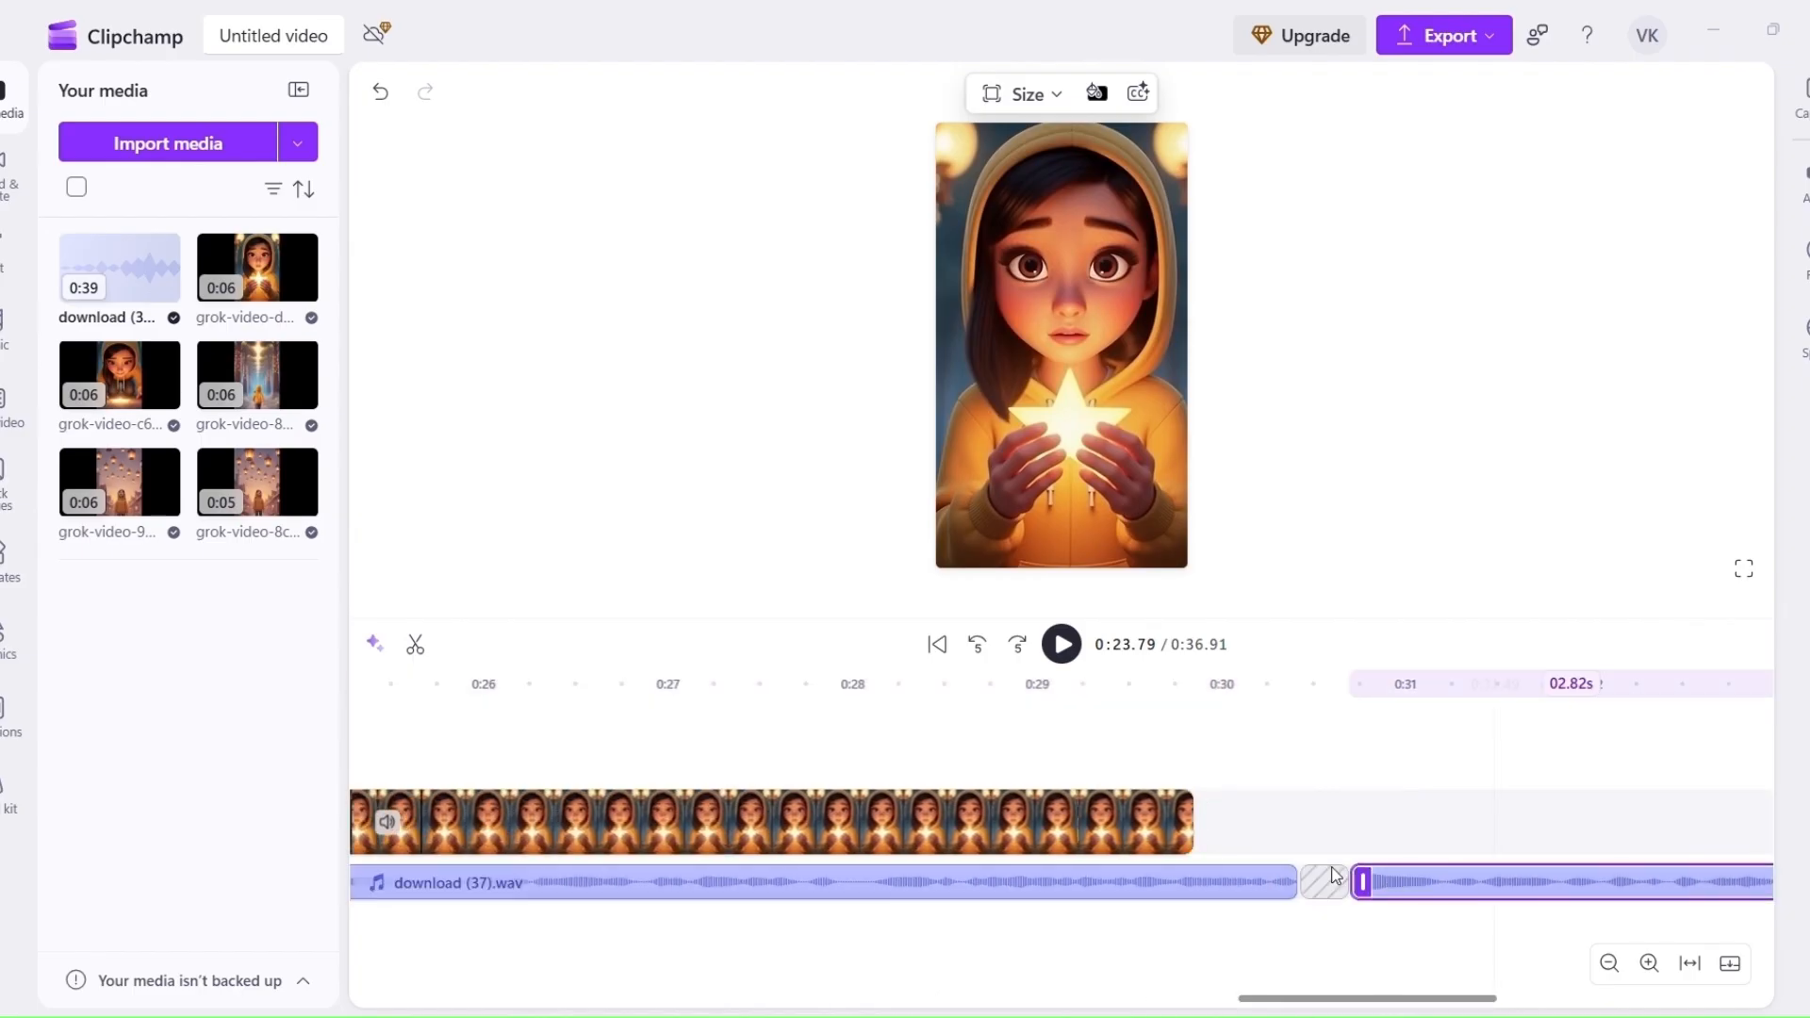
left_click_drag(1405, 884, 1355, 884)
left_click_drag(1372, 1000, 1541, 1006)
left_click_drag(1140, 884, 1093, 885)
left_click_drag(1501, 884, 1452, 885)
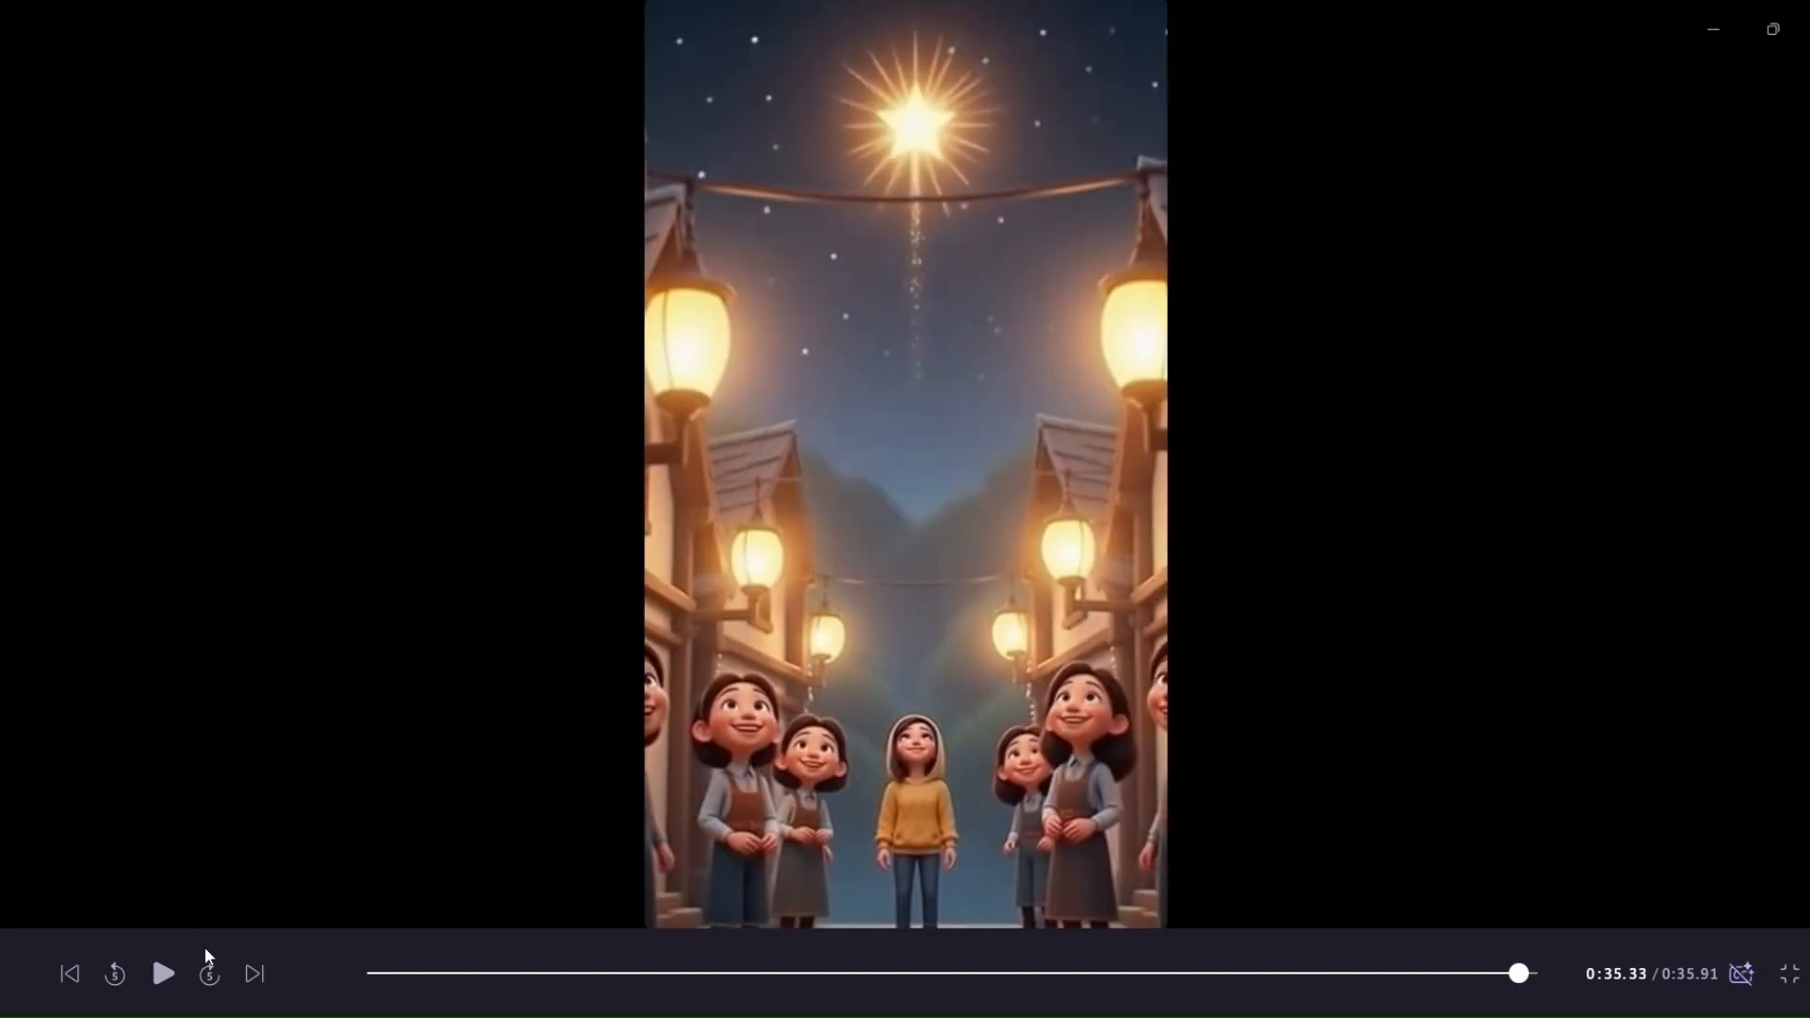
Step: Play the assembled story video in full screen and return to the editor
left_click_drag(1521, 974, 1541, 974)
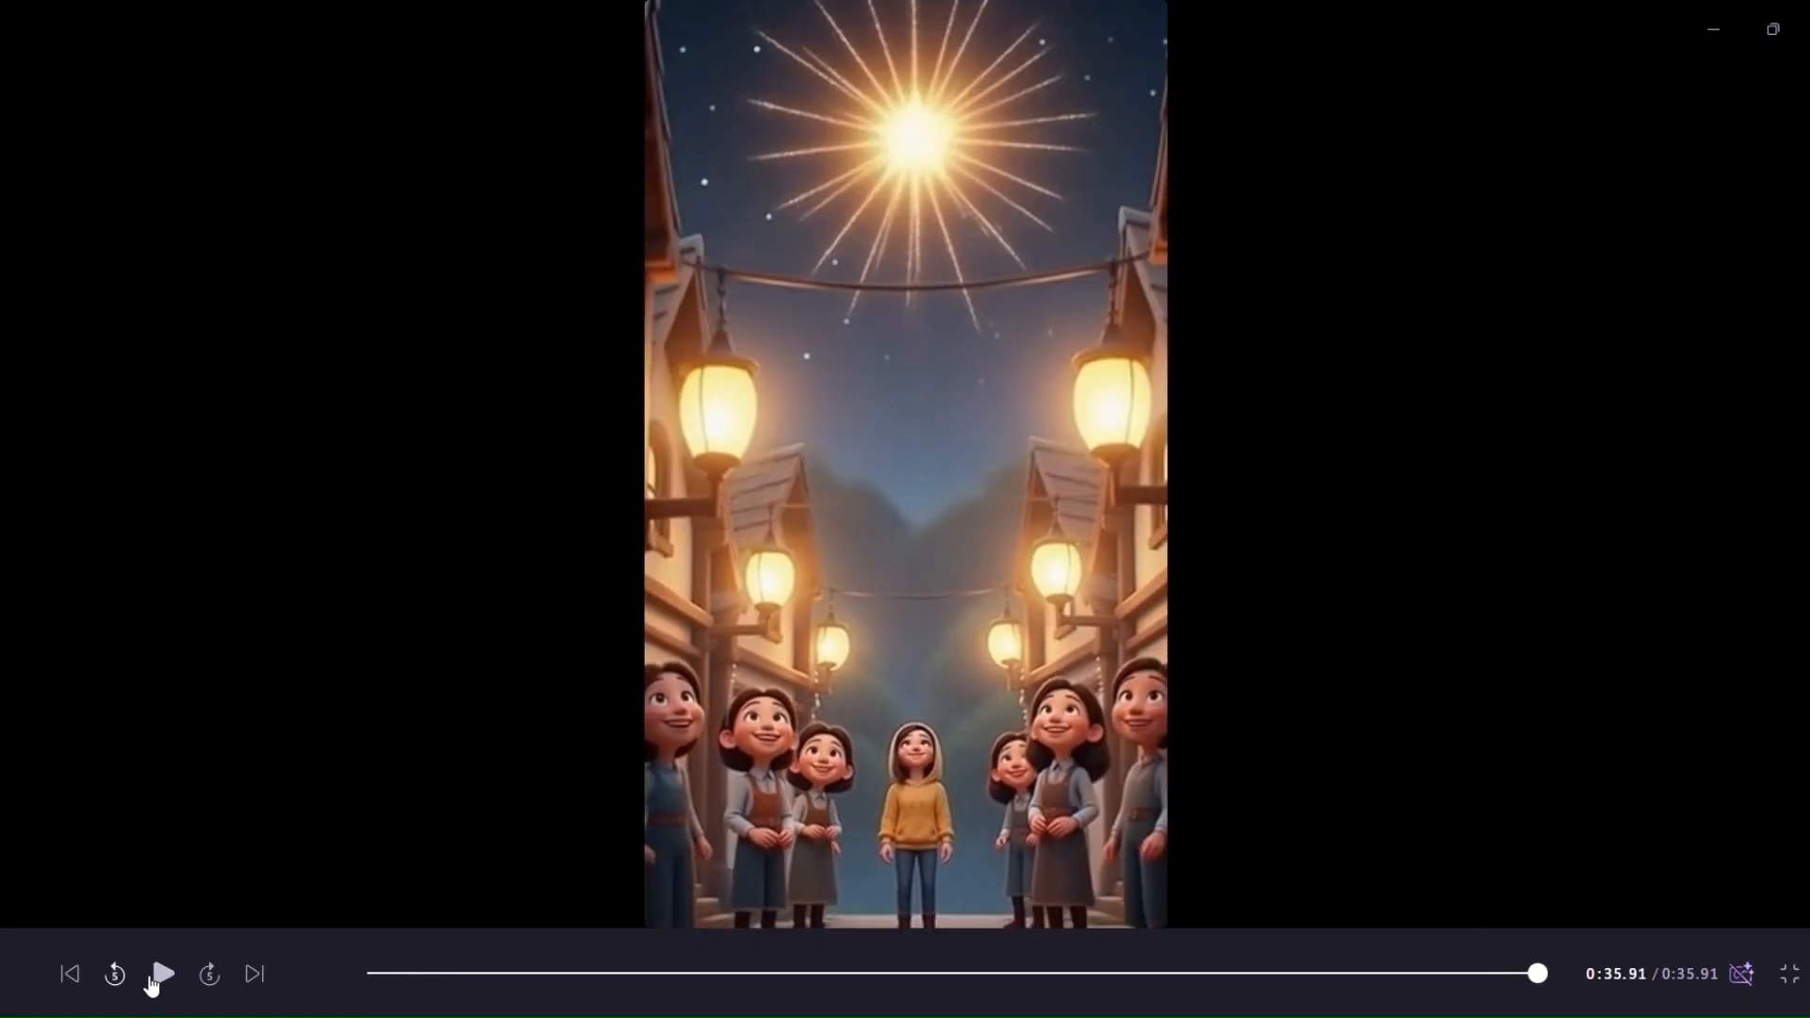
left_click(162, 974)
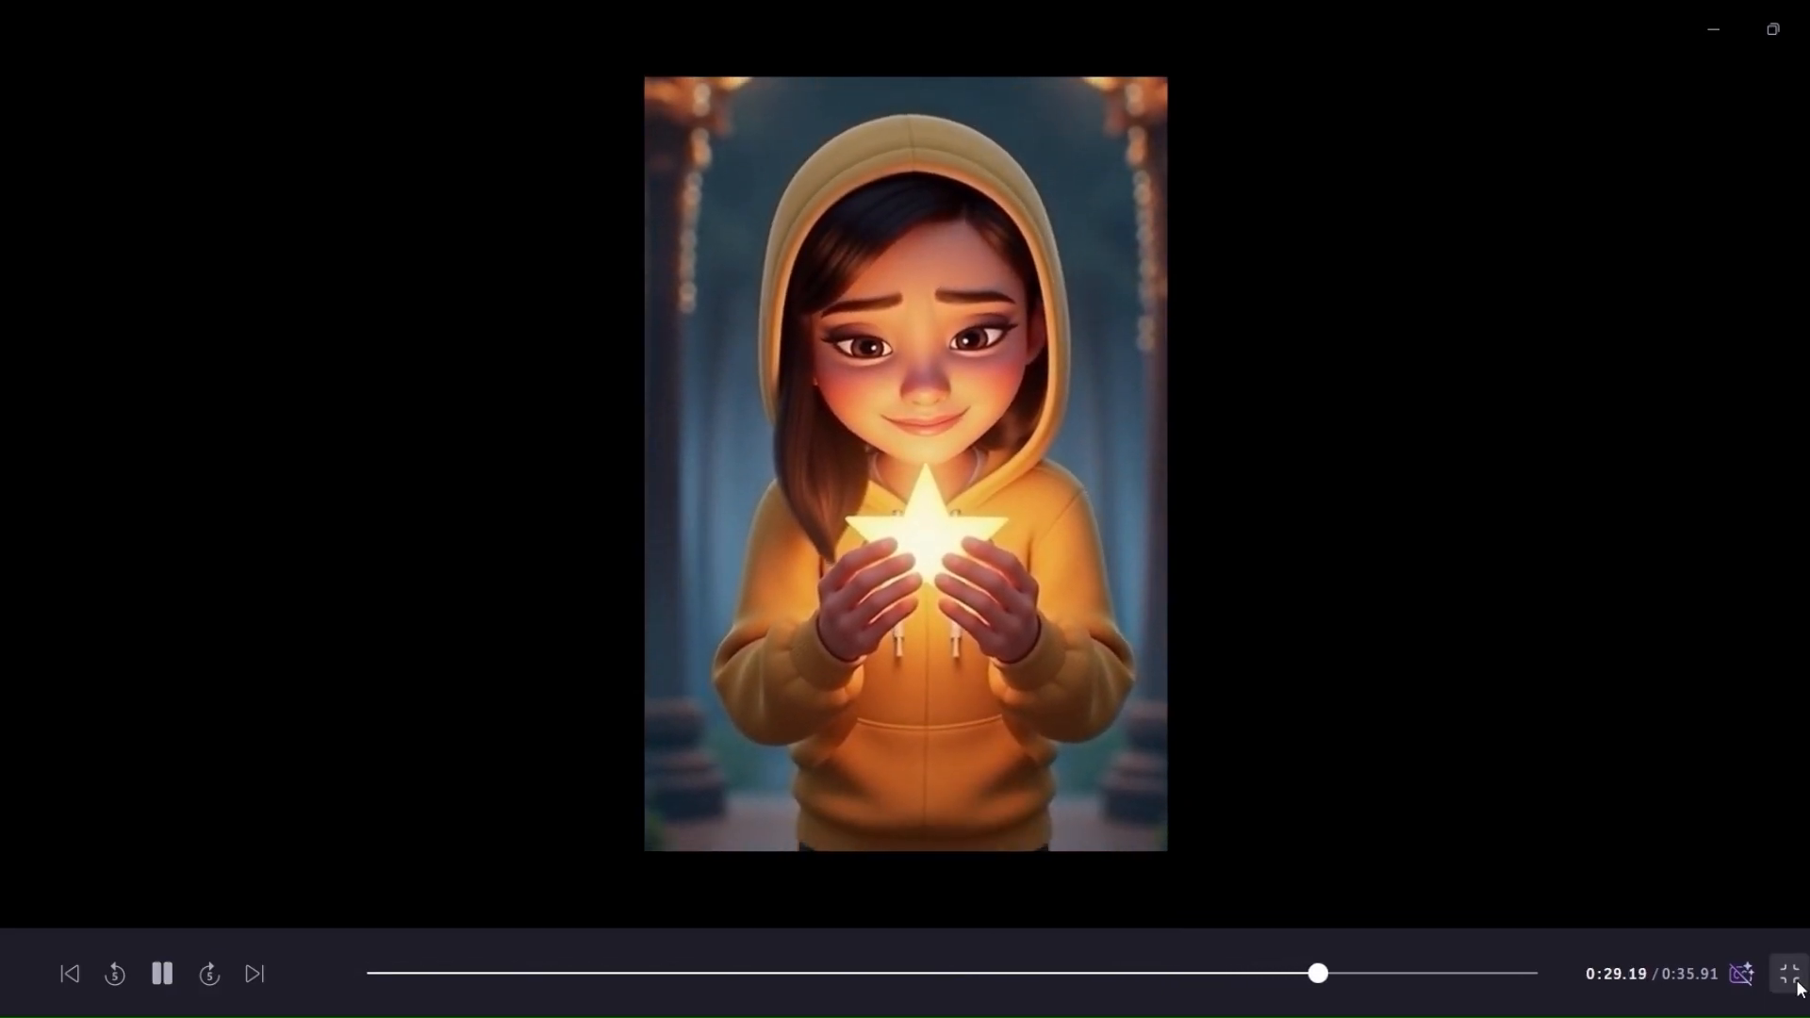
left_click(1788, 974)
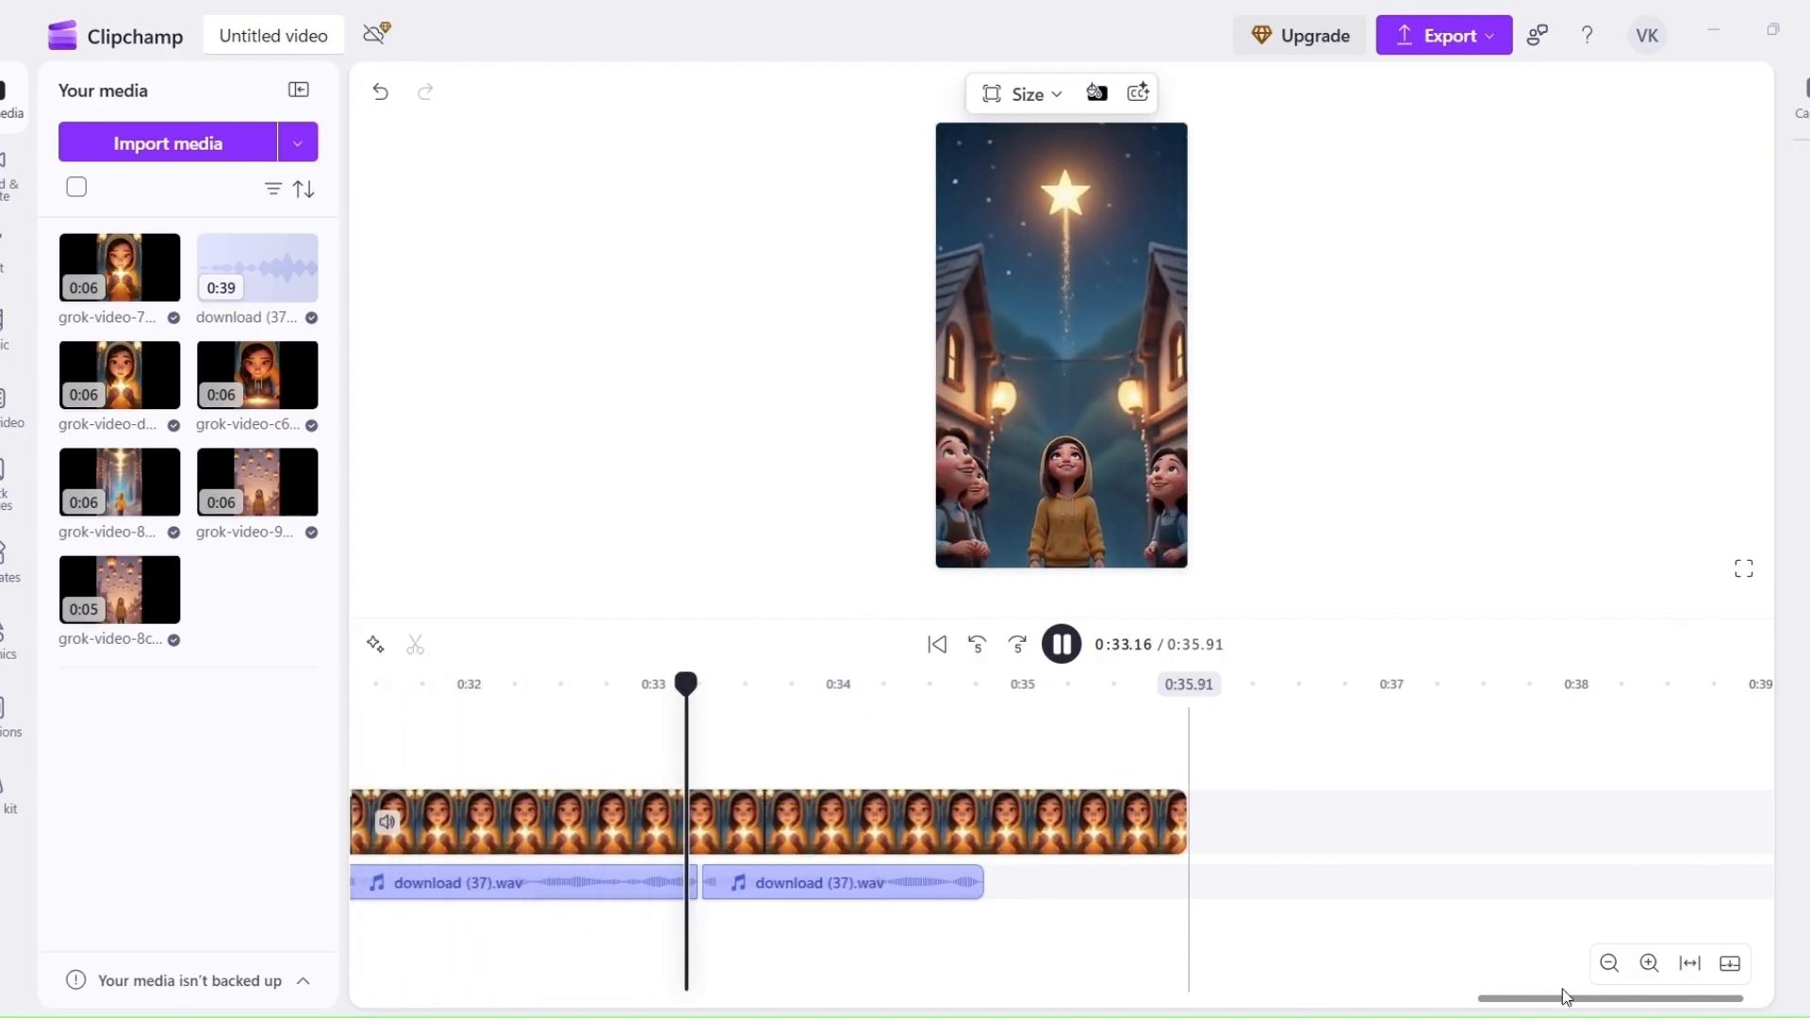
Step: Inspect the scene clips along the timeline, from the final star scene back to the opening village scenes
left_click_drag(1564, 1002, 1382, 1011)
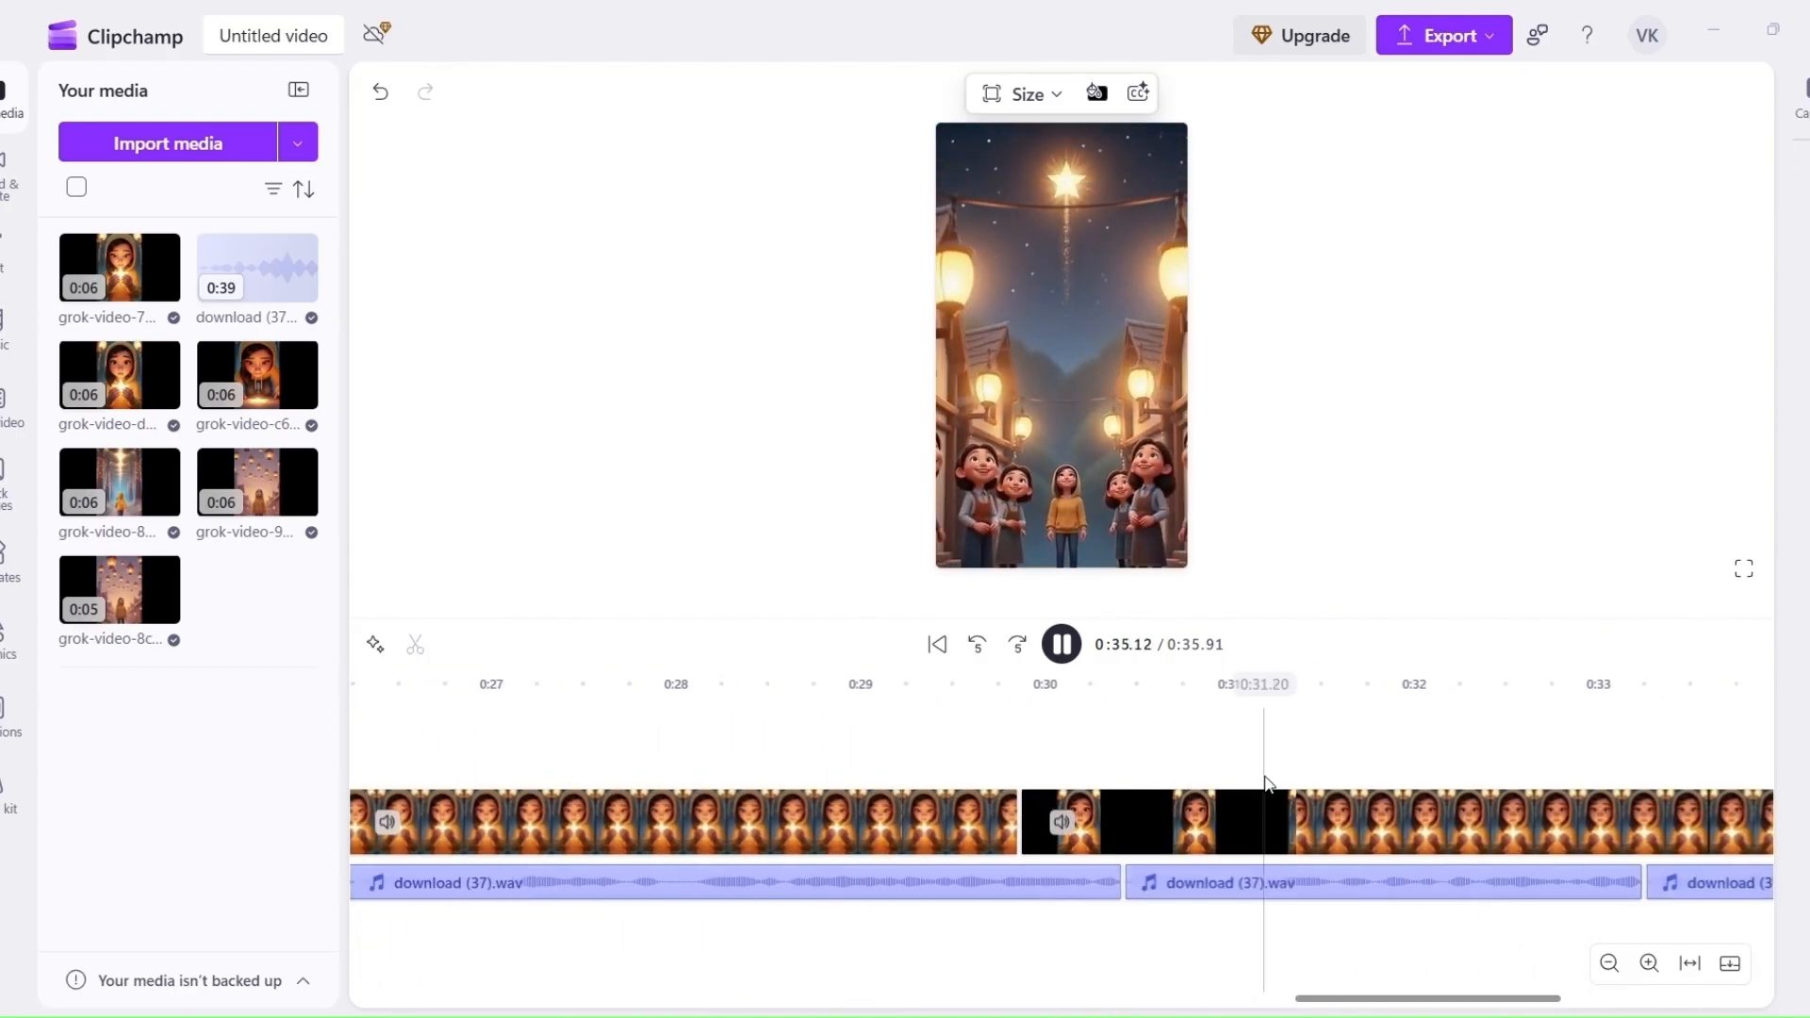
left_click(1177, 820)
left_click(818, 813)
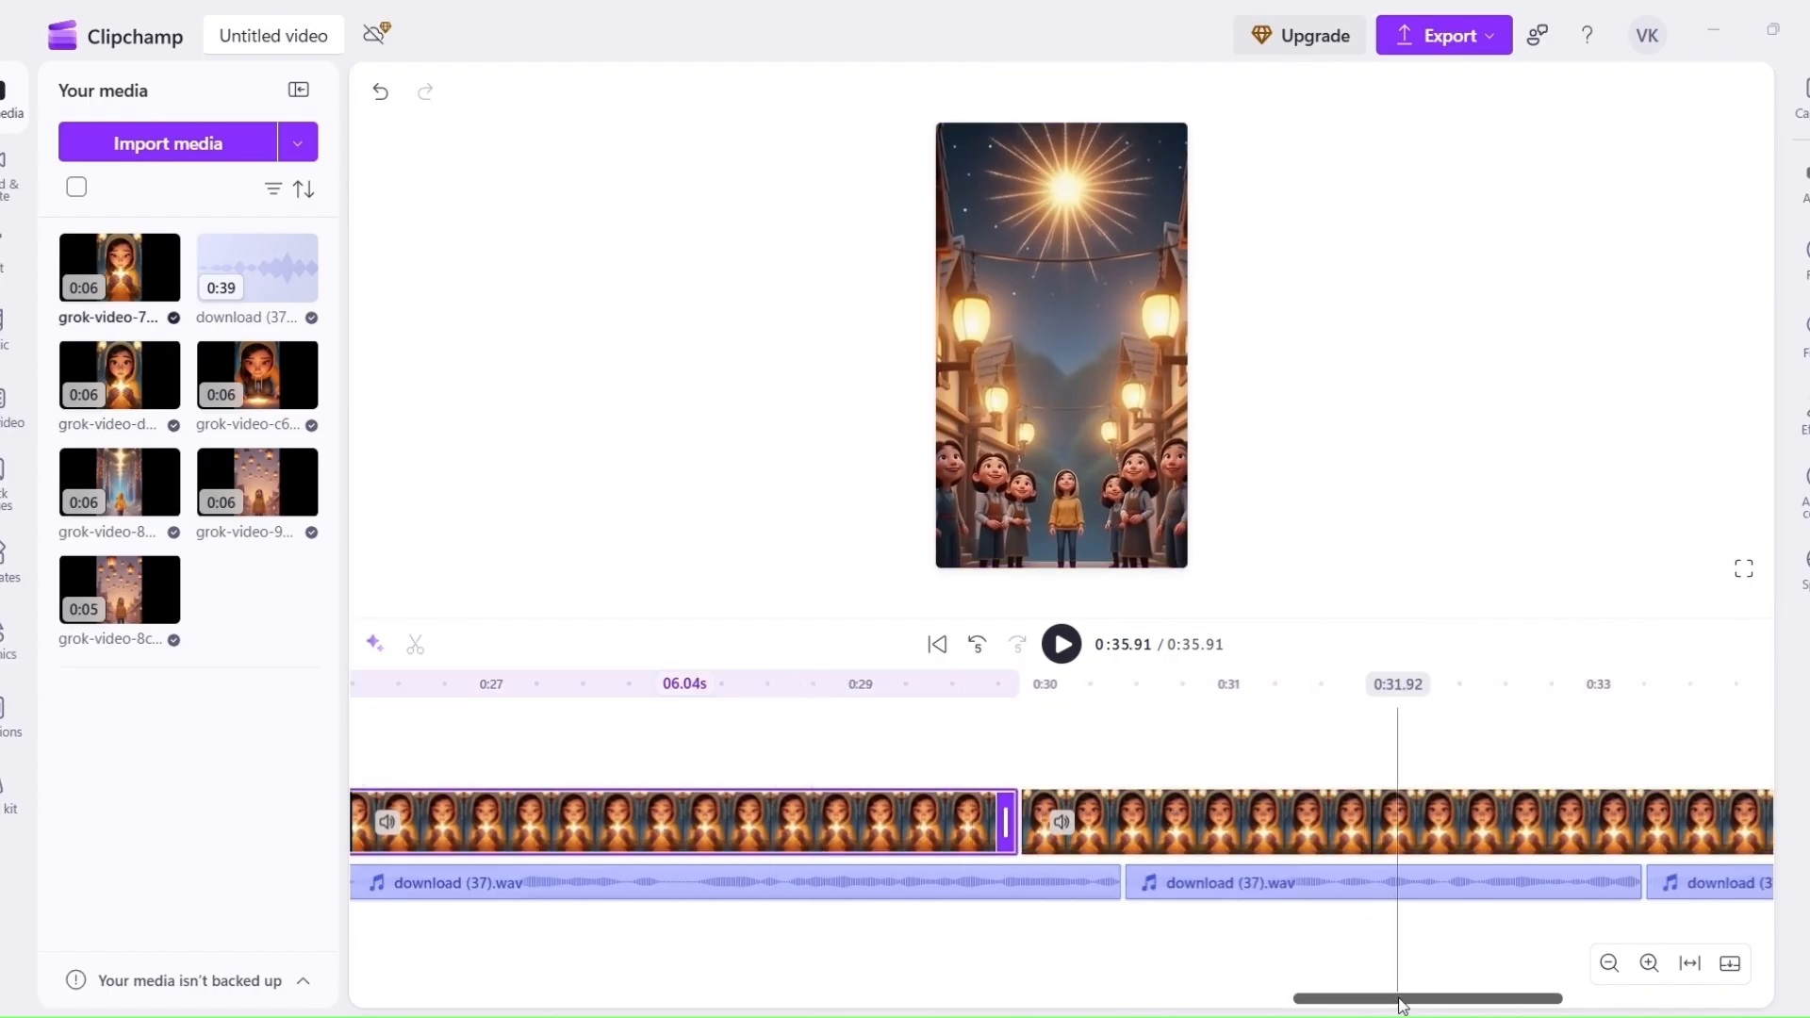
left_click_drag(1386, 1009, 1210, 1002)
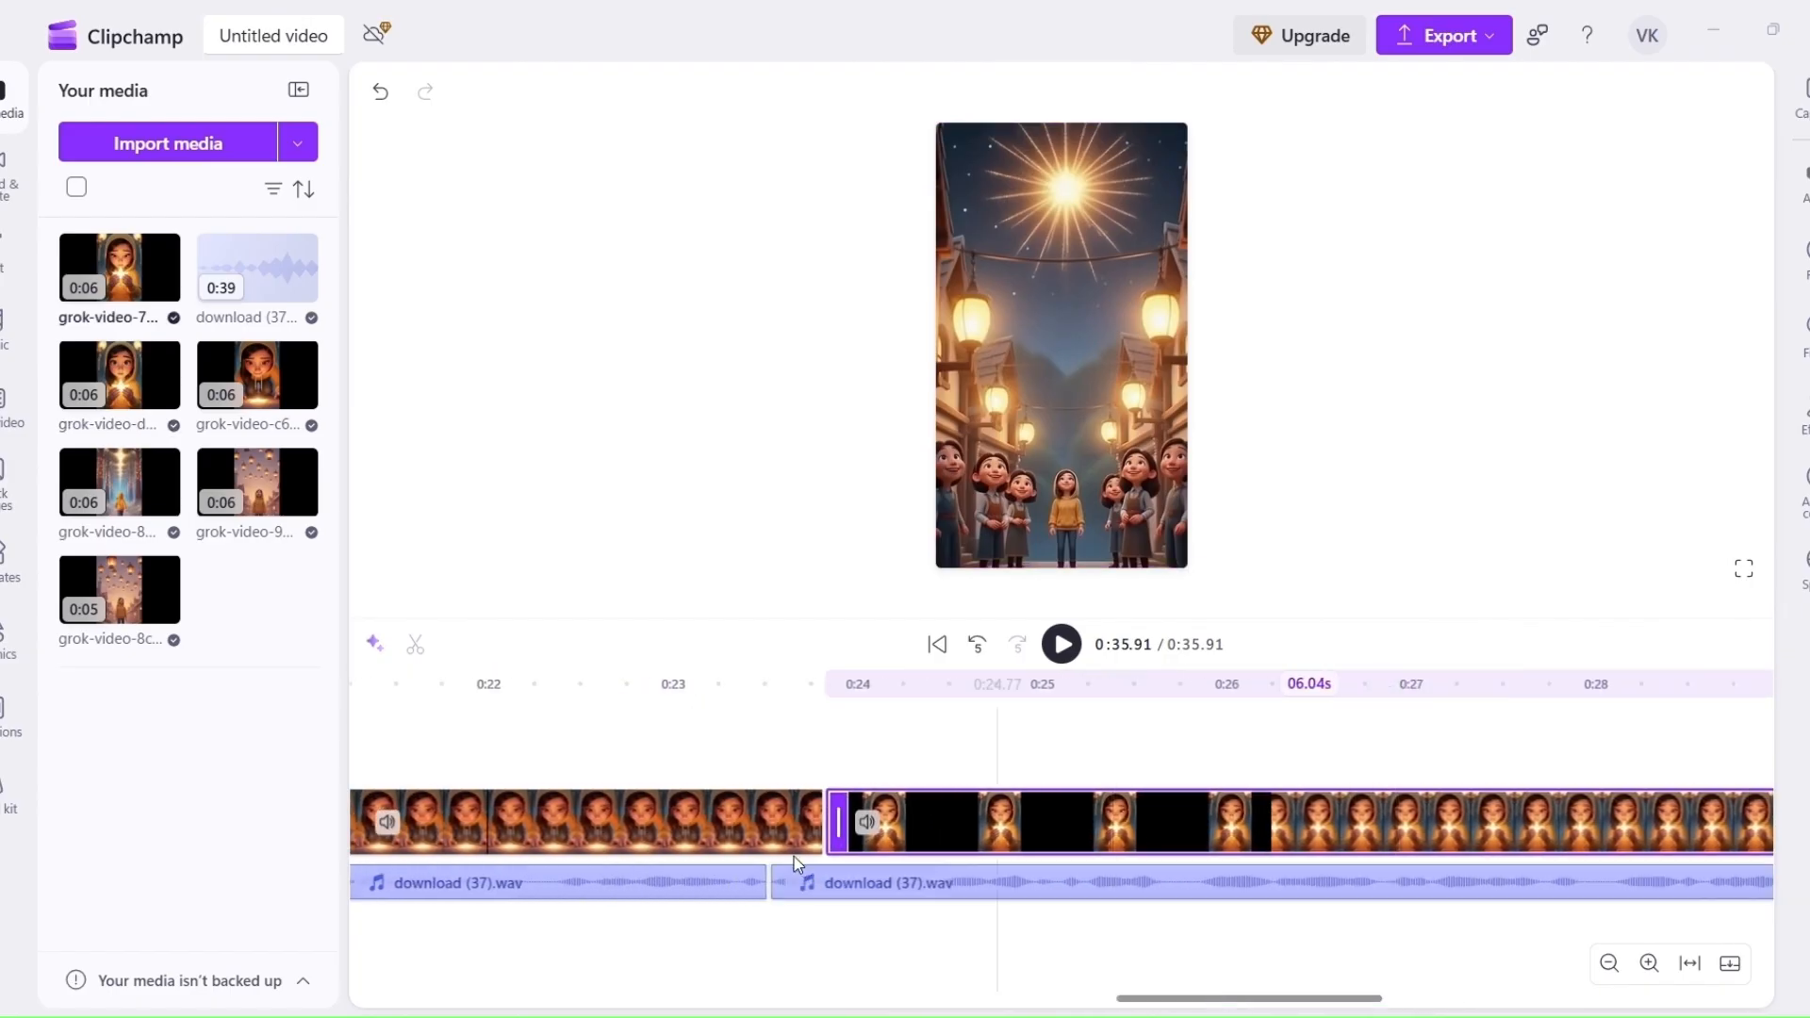
left_click(752, 842)
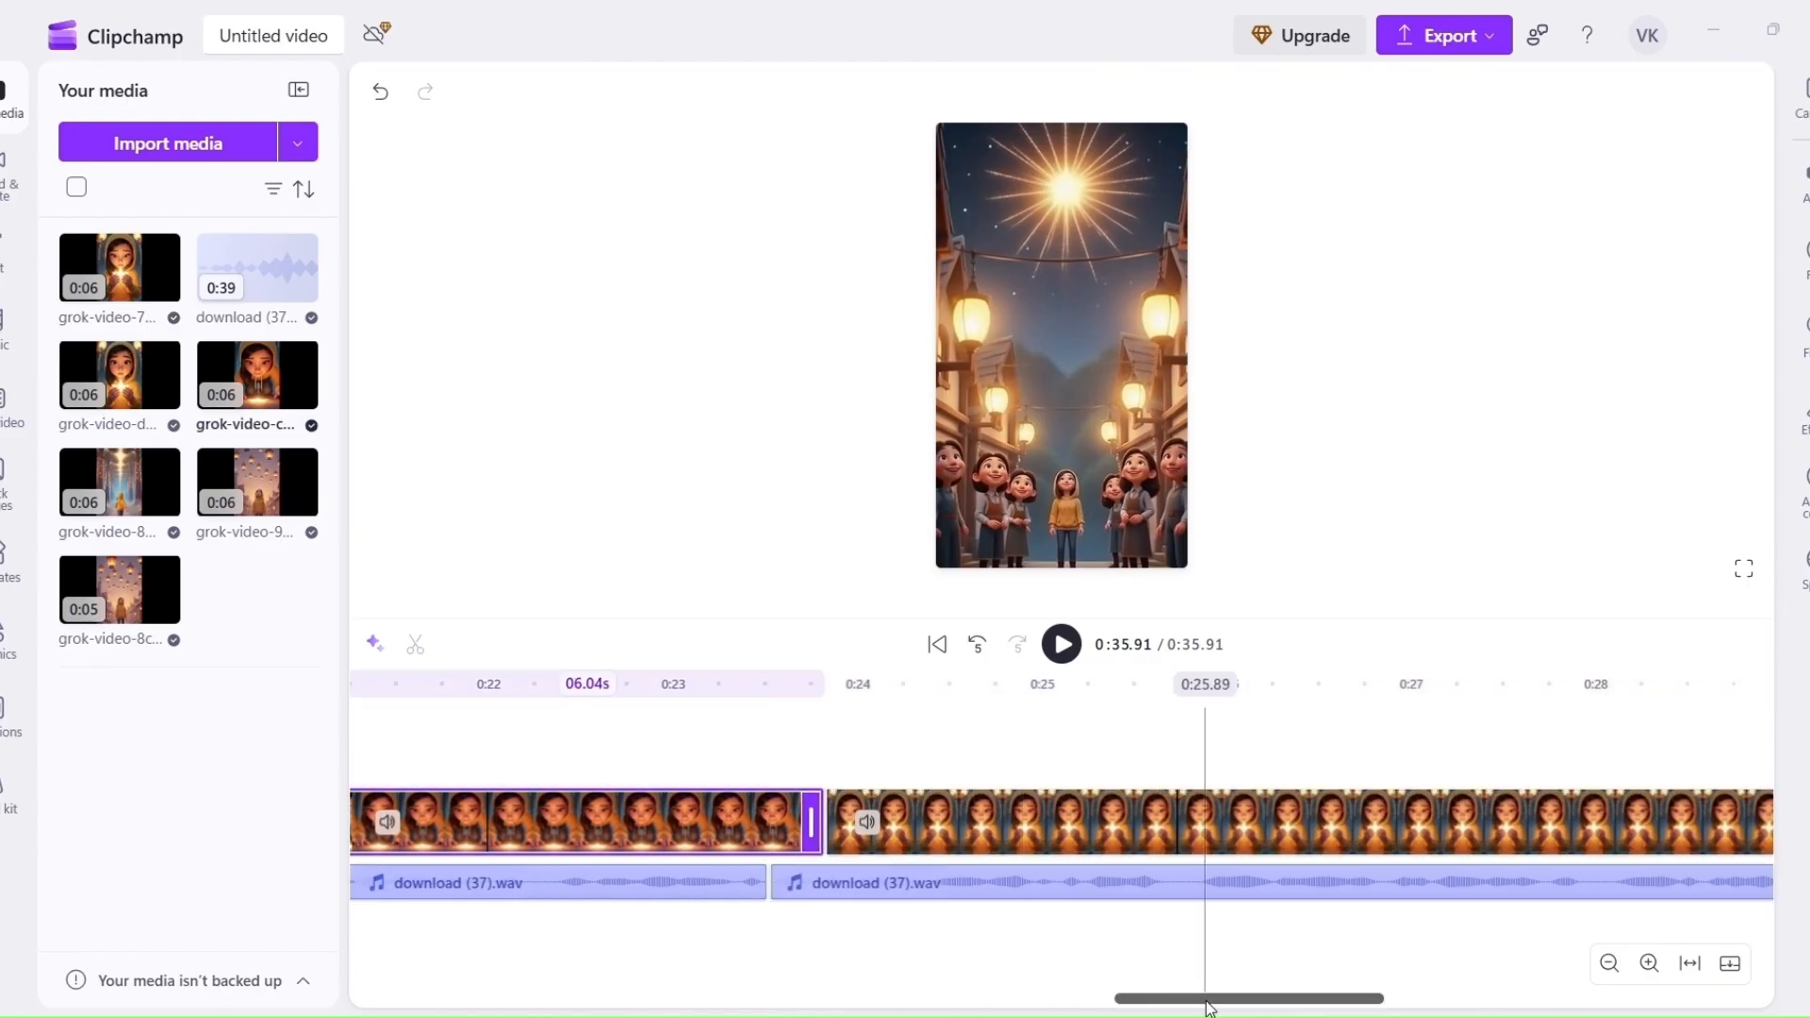
left_click_drag(1196, 1009, 369, 929)
left_click(825, 821)
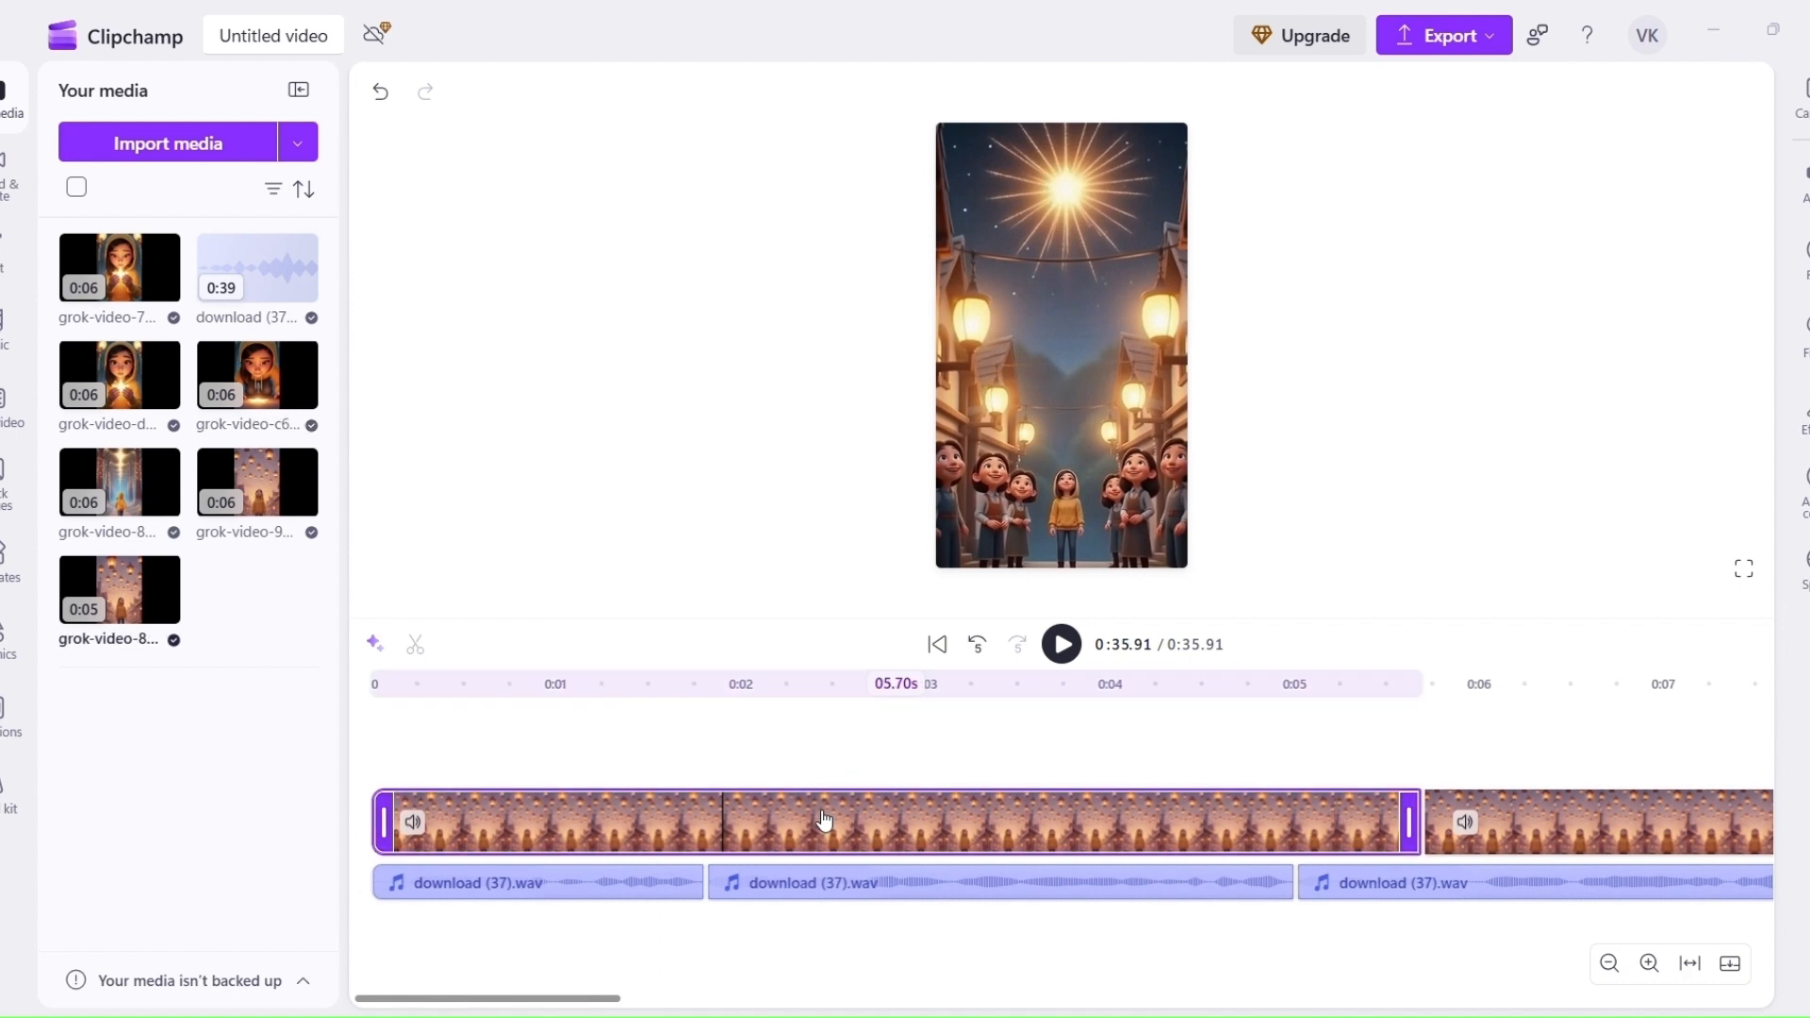
left_click(1555, 842)
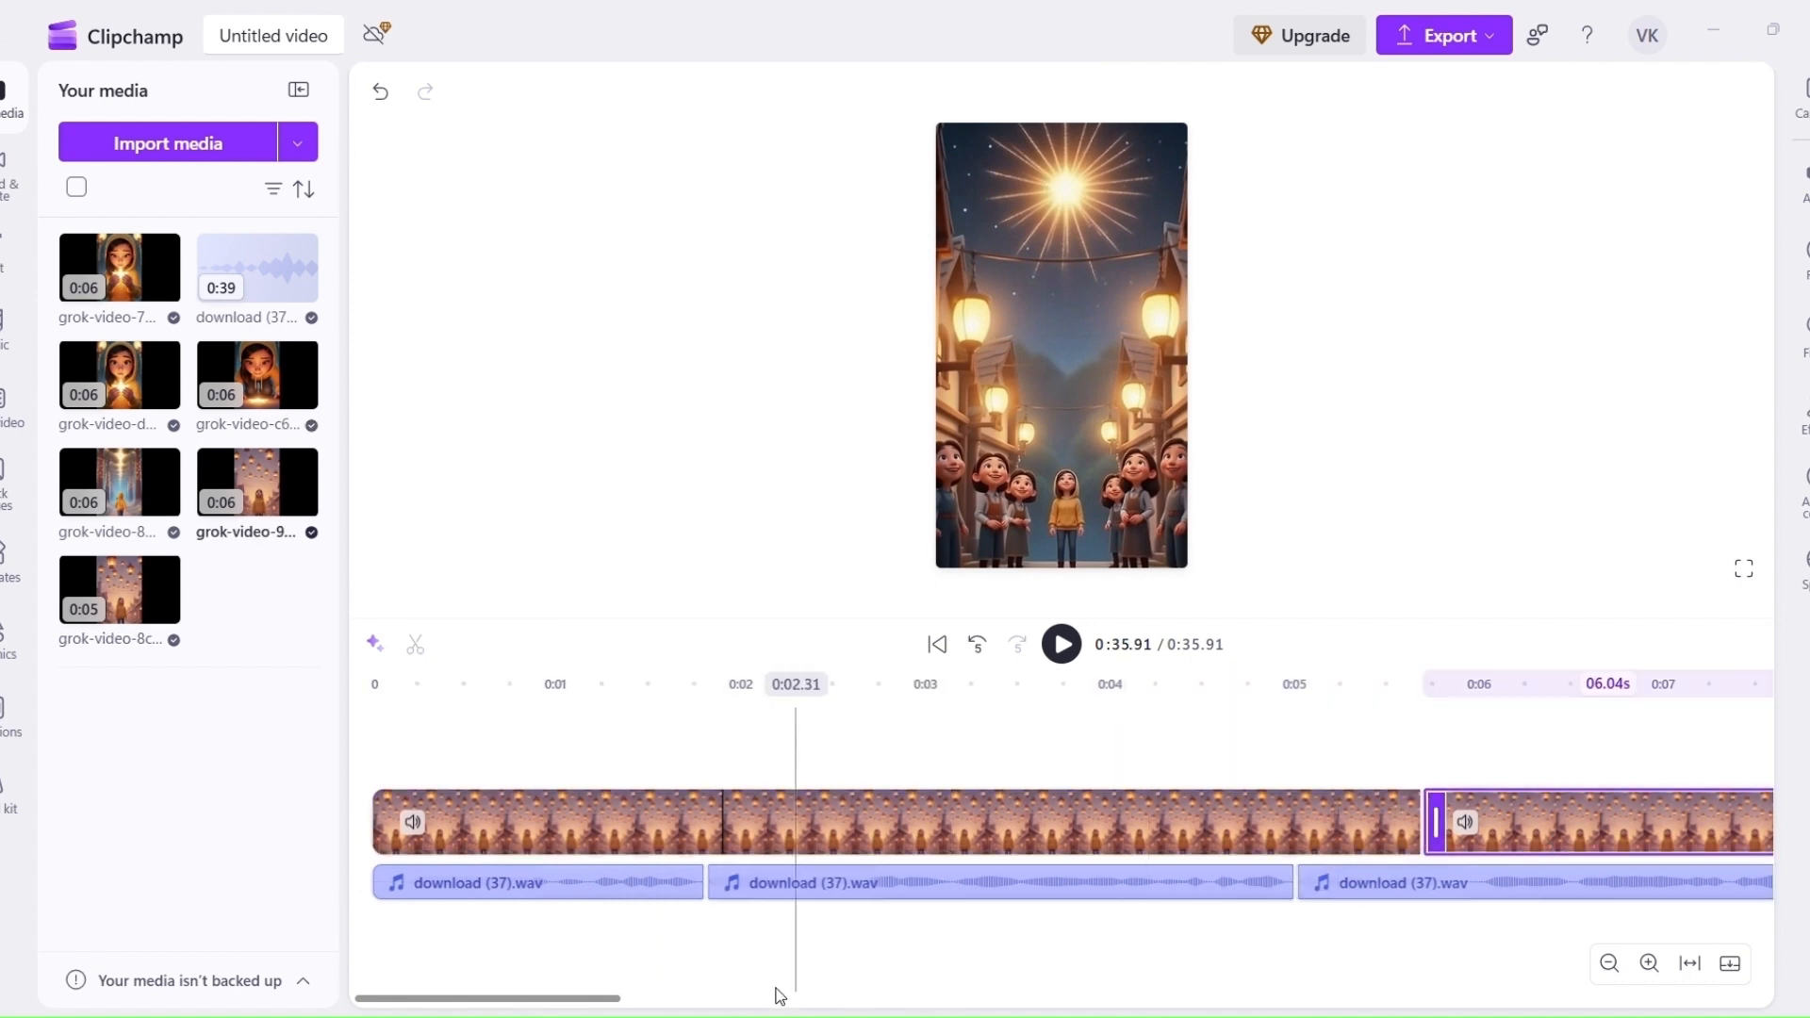
left_click_drag(596, 1000, 985, 999)
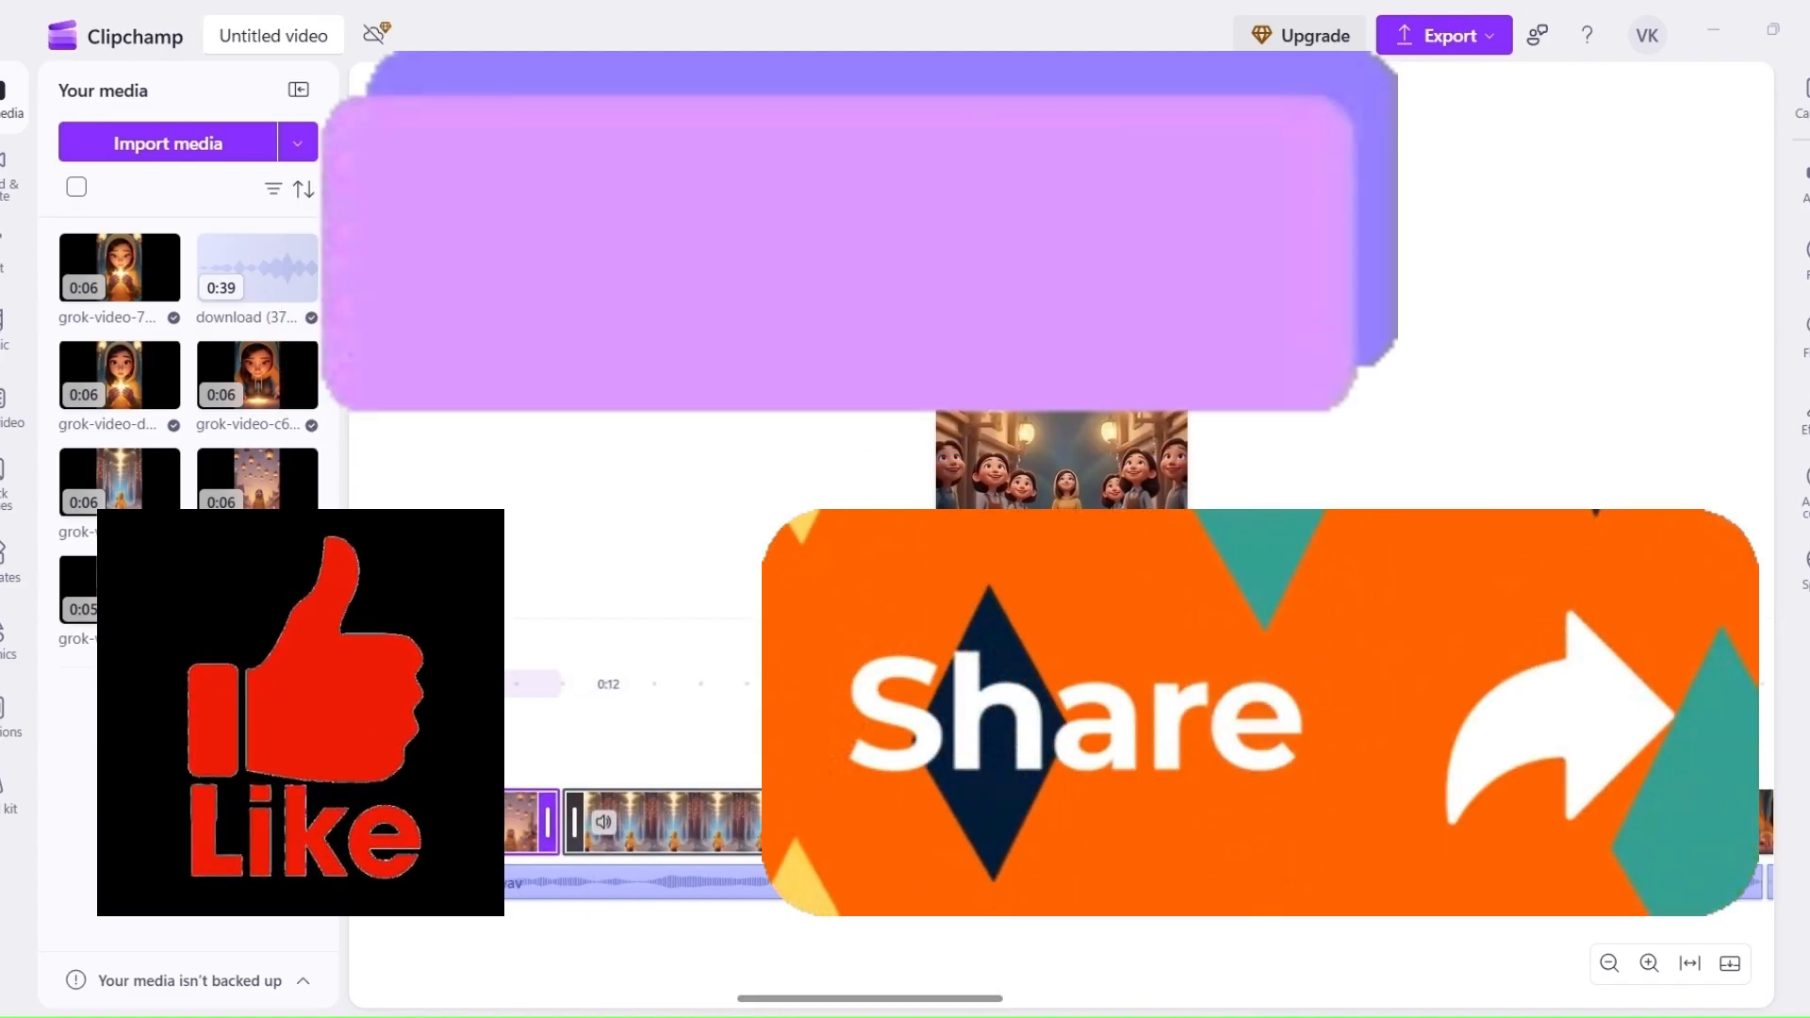